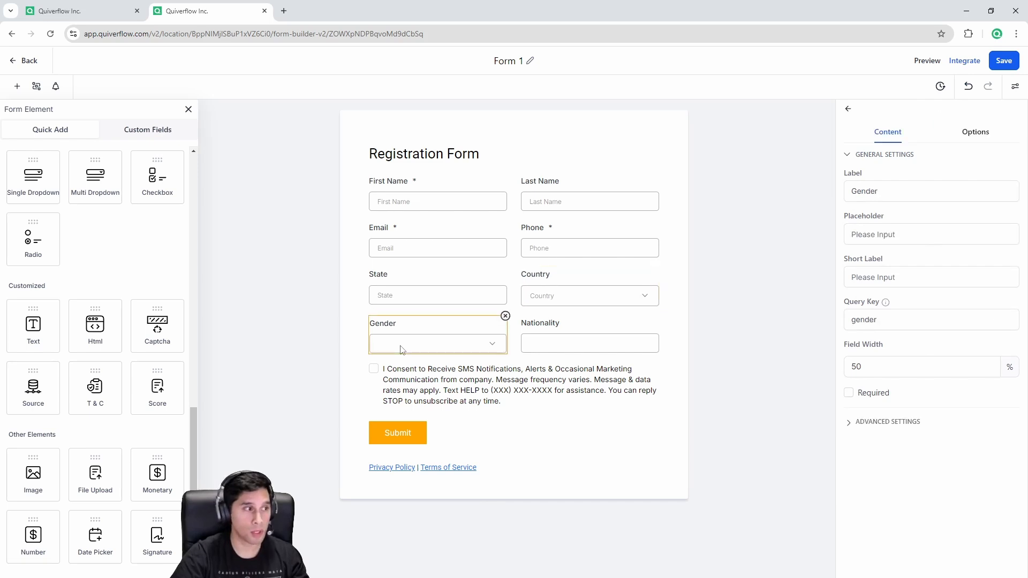
Step: Inspect the State, Country, Gender and Nationality field settings on Form 1
left_click(570, 341)
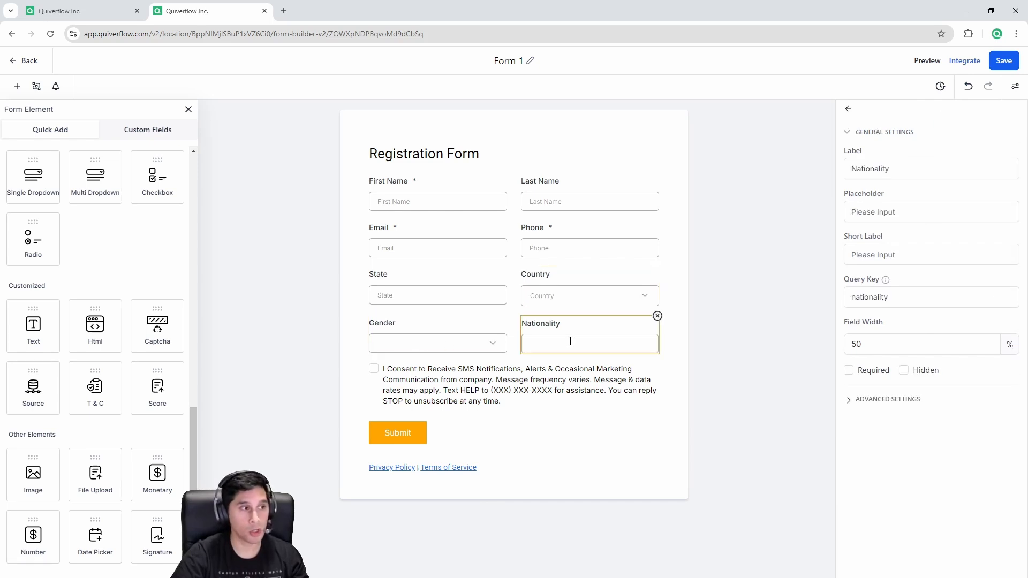
left_click(446, 350)
left_click(449, 297)
left_click(556, 297)
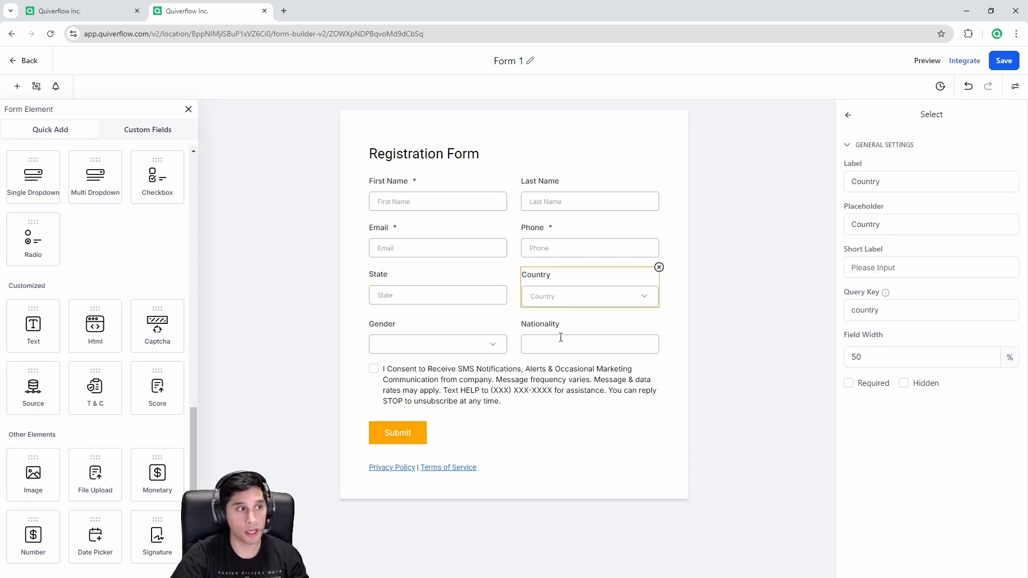
left_click(560, 337)
left_click(455, 343)
left_click(420, 297)
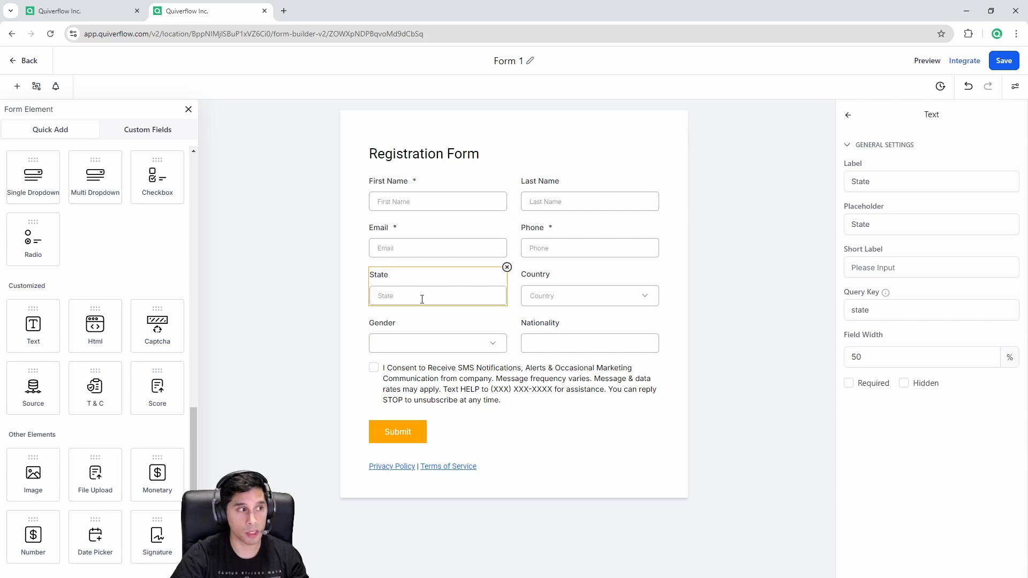
left_click(277, 298)
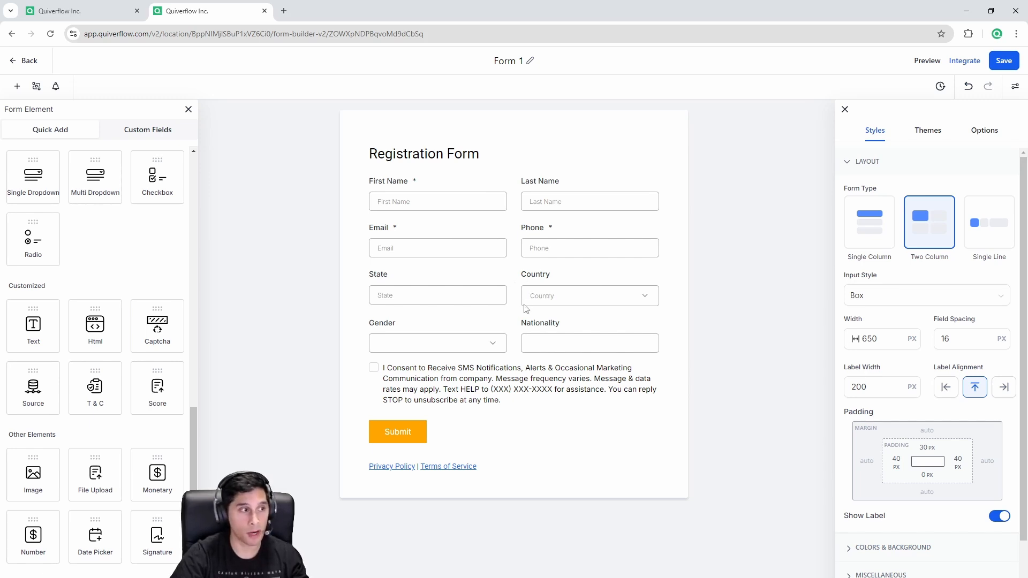
Step: Delete the State and Country fields from the registration form
left_click(484, 298)
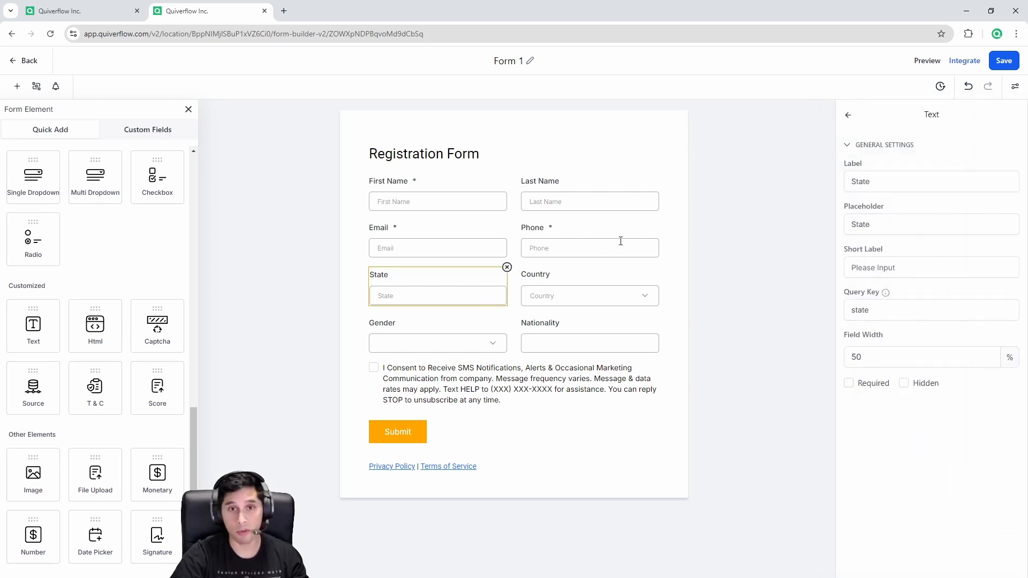
left_click(588, 249)
left_click(481, 289)
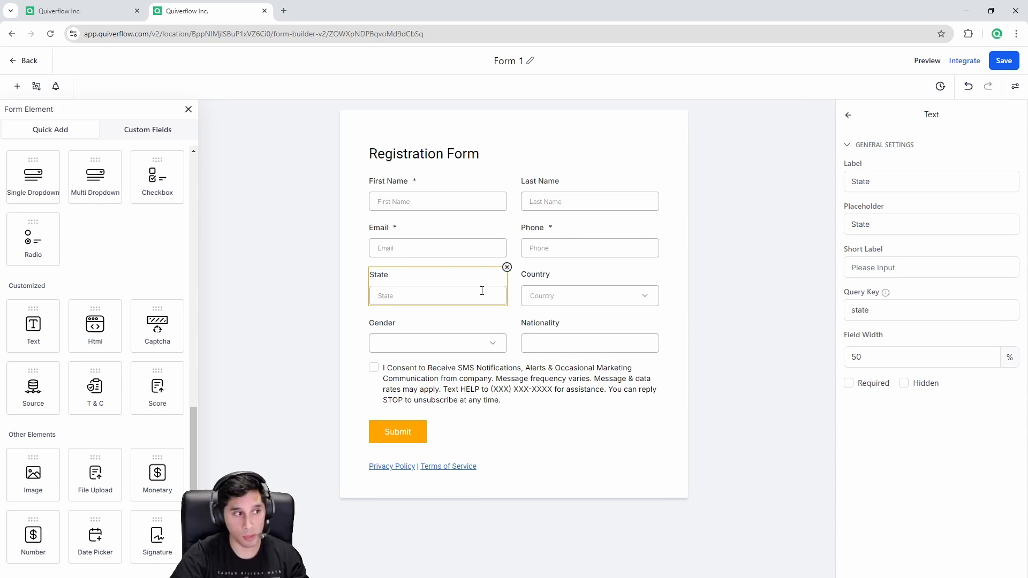
left_click(507, 268)
left_click(455, 294)
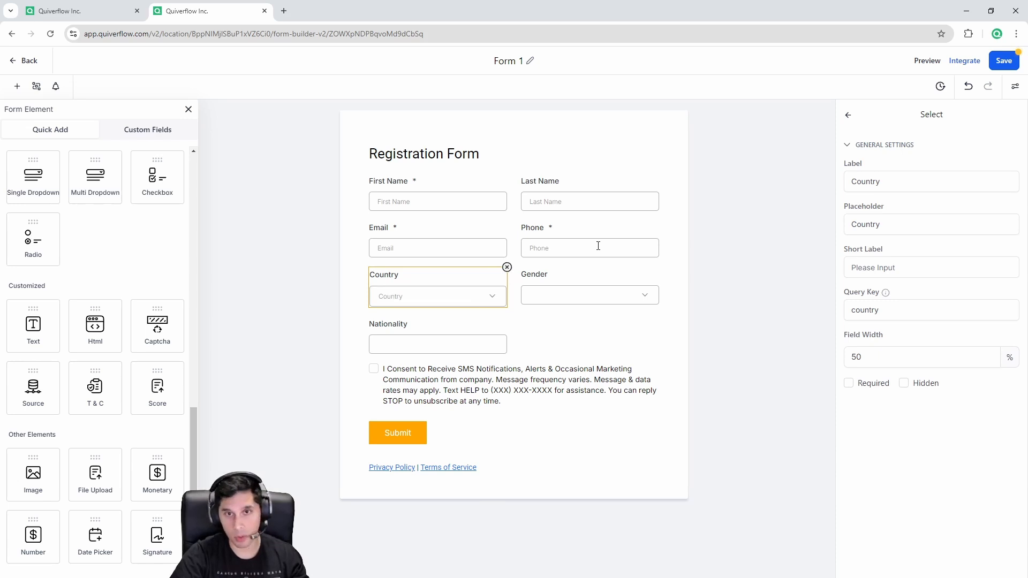
left_click(507, 267)
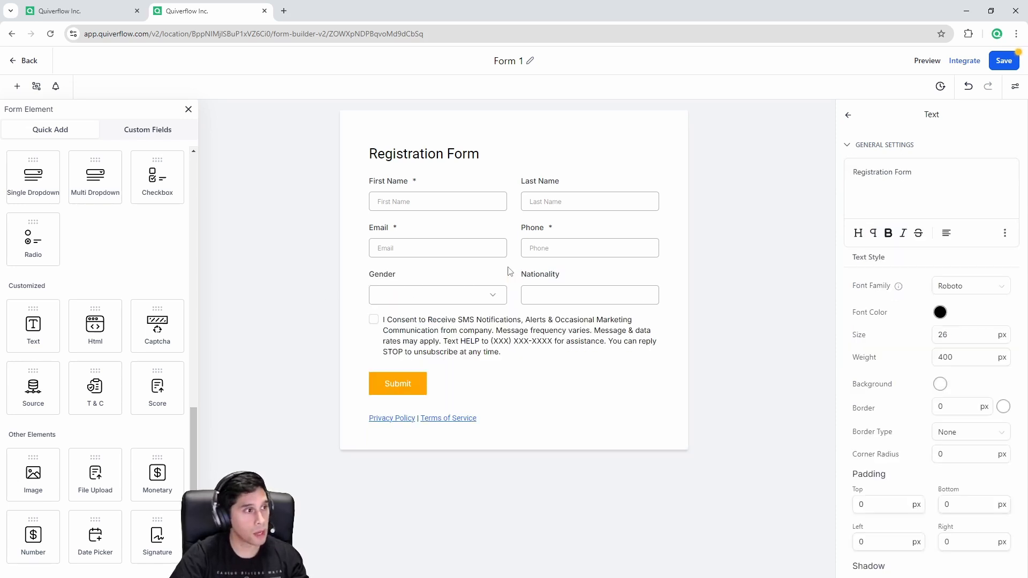
Step: Delete the Gender and Nationality fields from the form
left_click(472, 289)
left_click(450, 192)
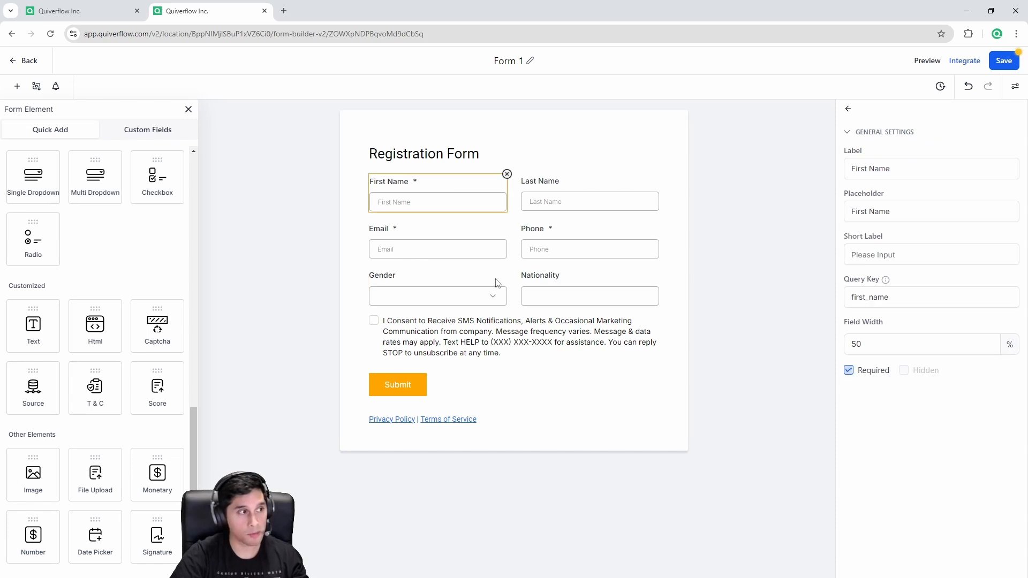
left_click(503, 284)
left_click(505, 268)
left_click(437, 287)
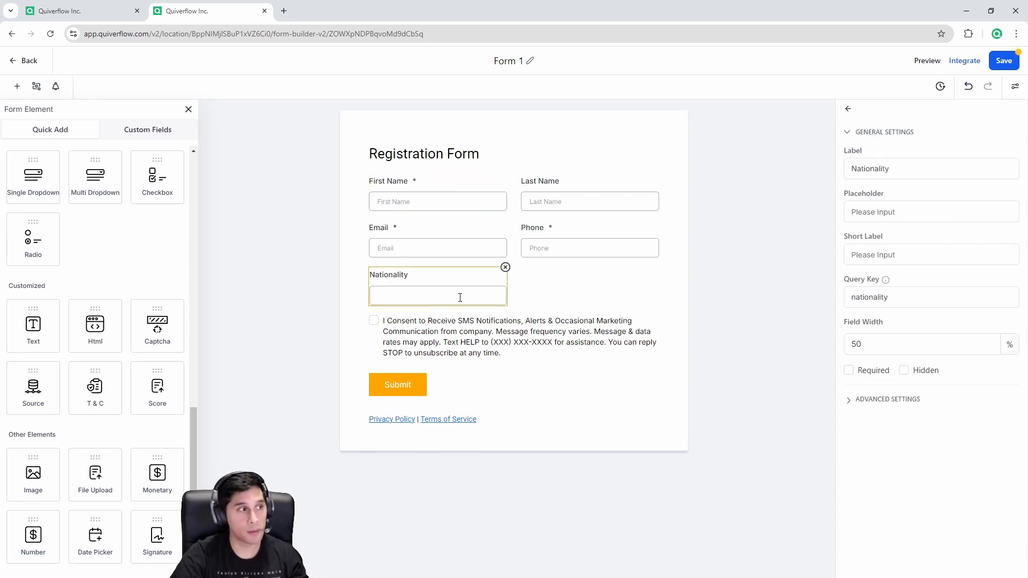
left_click(506, 267)
Step: Check the remaining name, phone and email fields and save Form 1
left_click(299, 273)
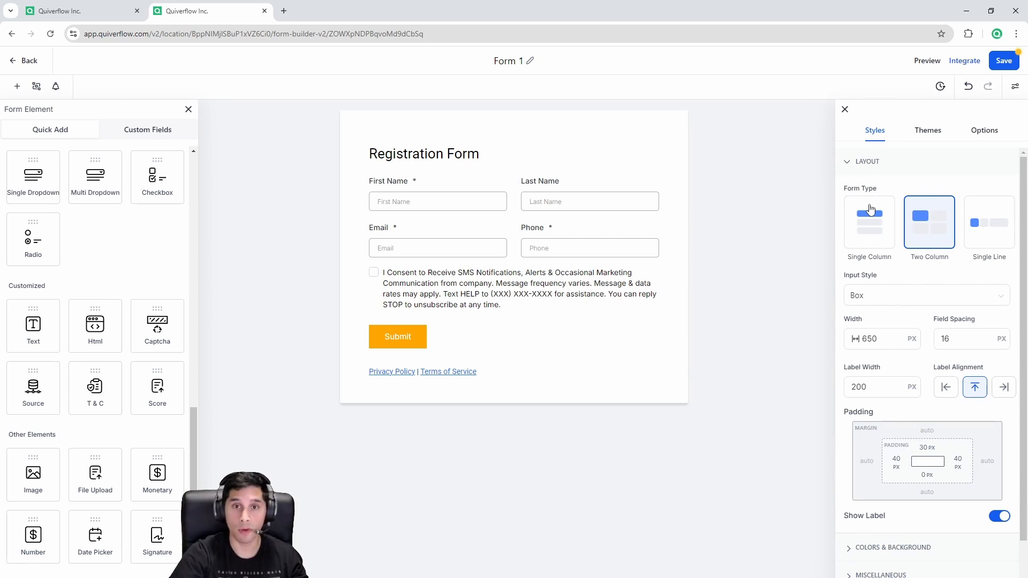
left_click(482, 202)
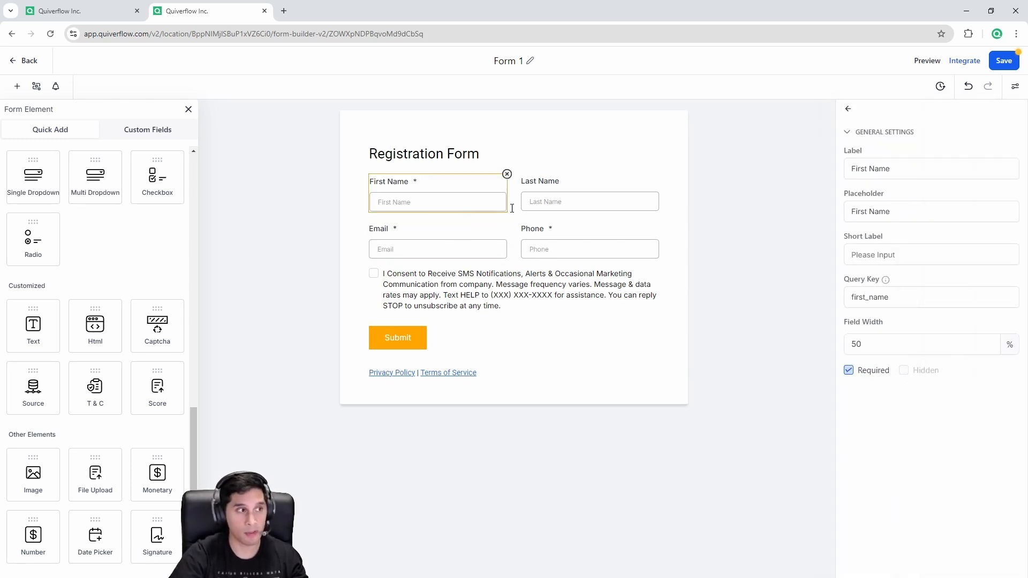
left_click(551, 203)
left_click(560, 246)
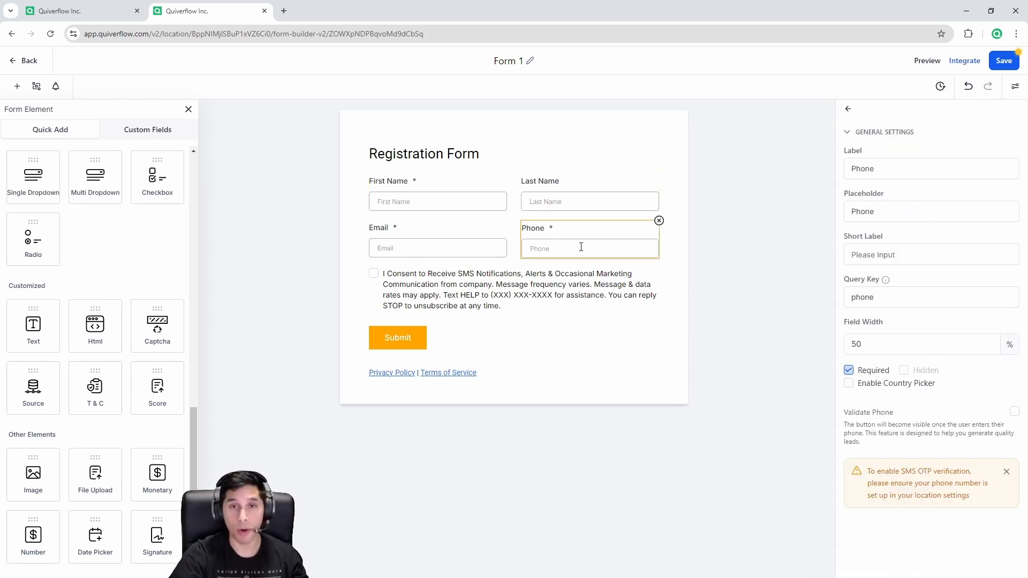
left_click(439, 252)
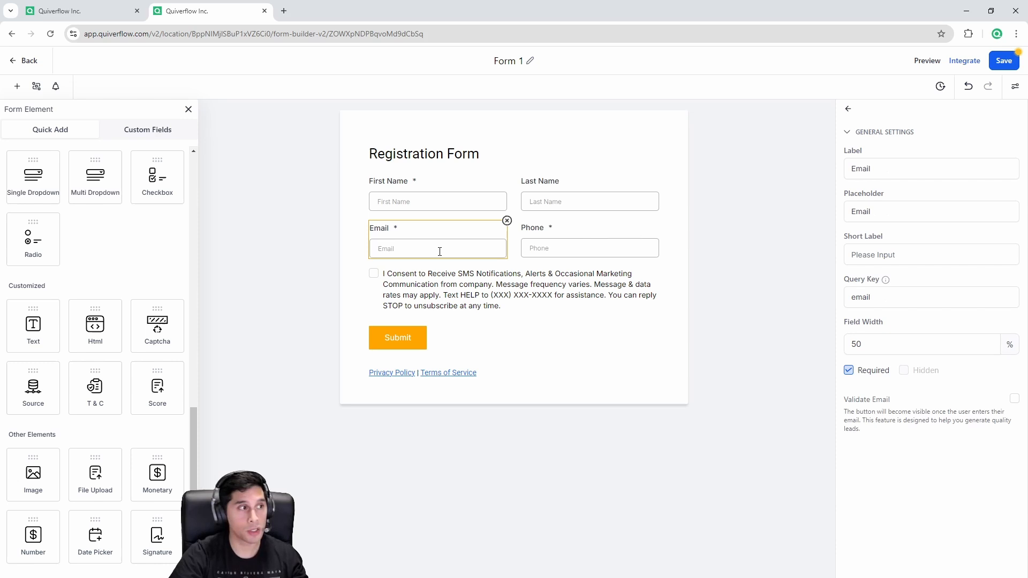
left_click(741, 233)
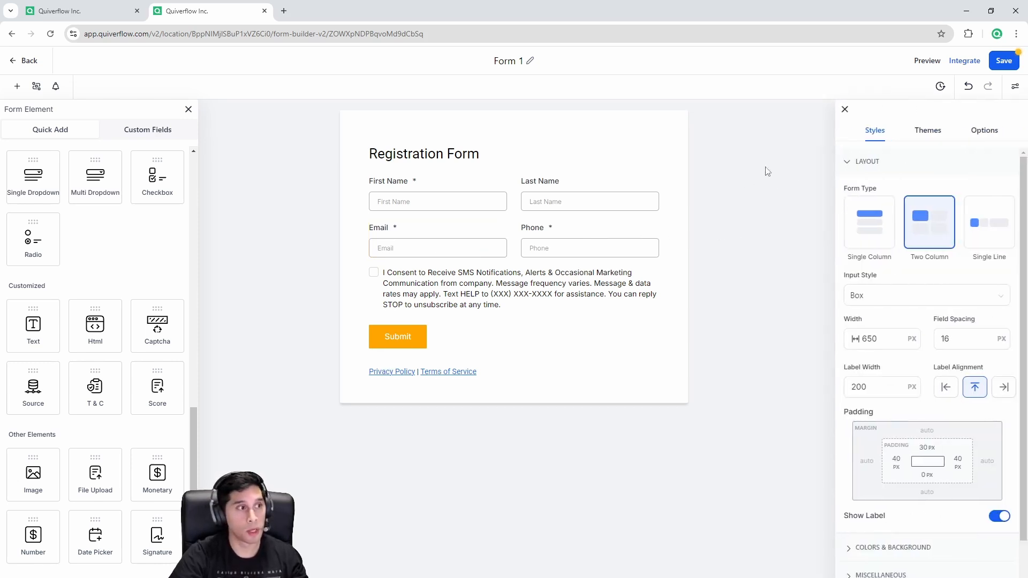
left_click(1002, 62)
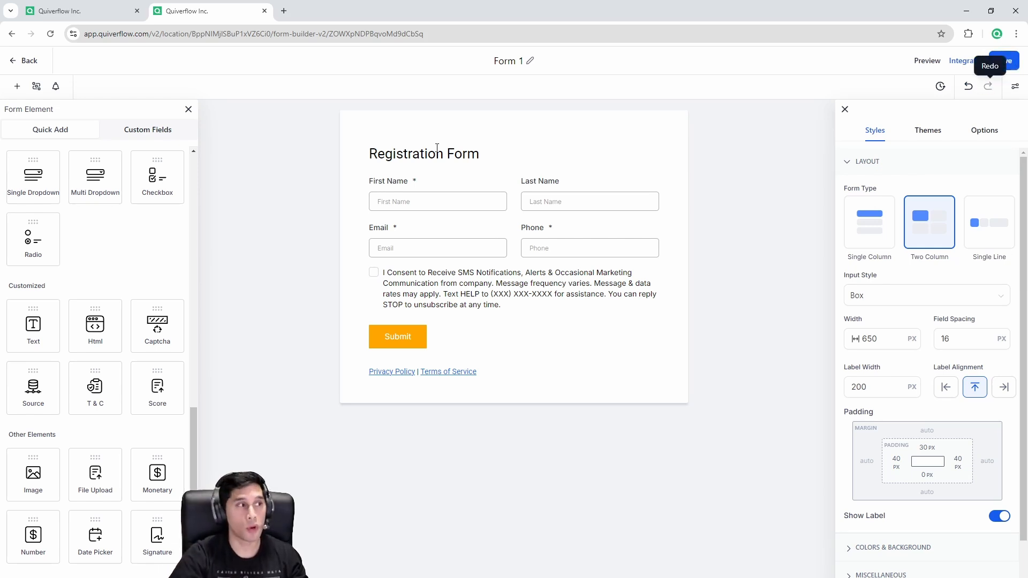
left_click(81, 11)
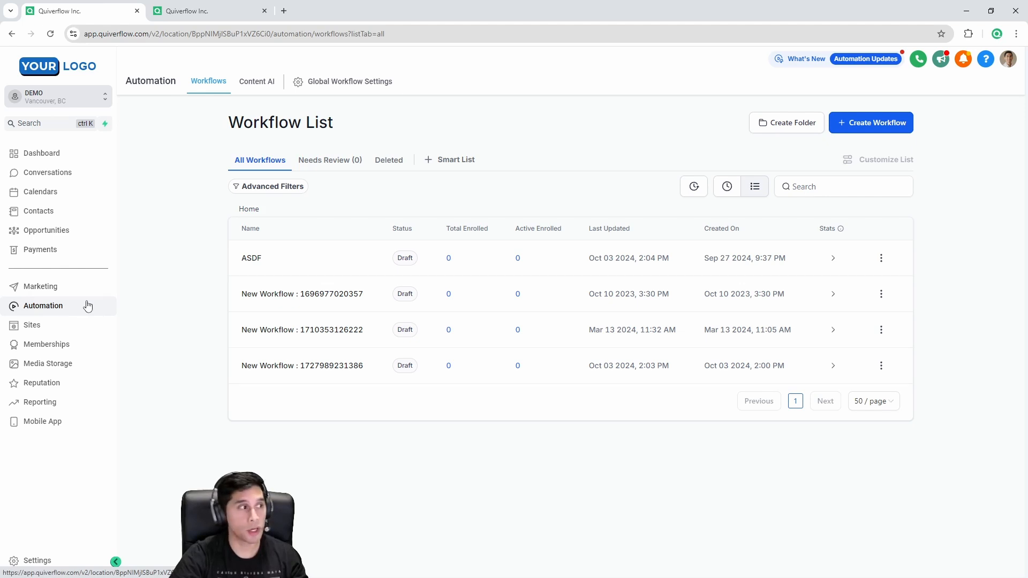
Step: Create a new workflow from scratch and dismiss the opportunities notice
left_click(892, 129)
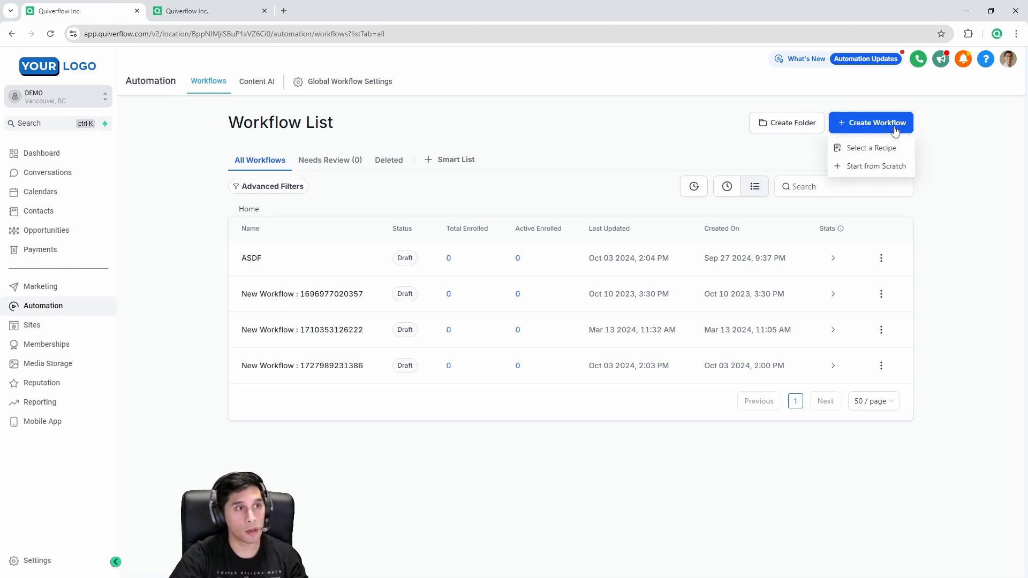
left_click(867, 171)
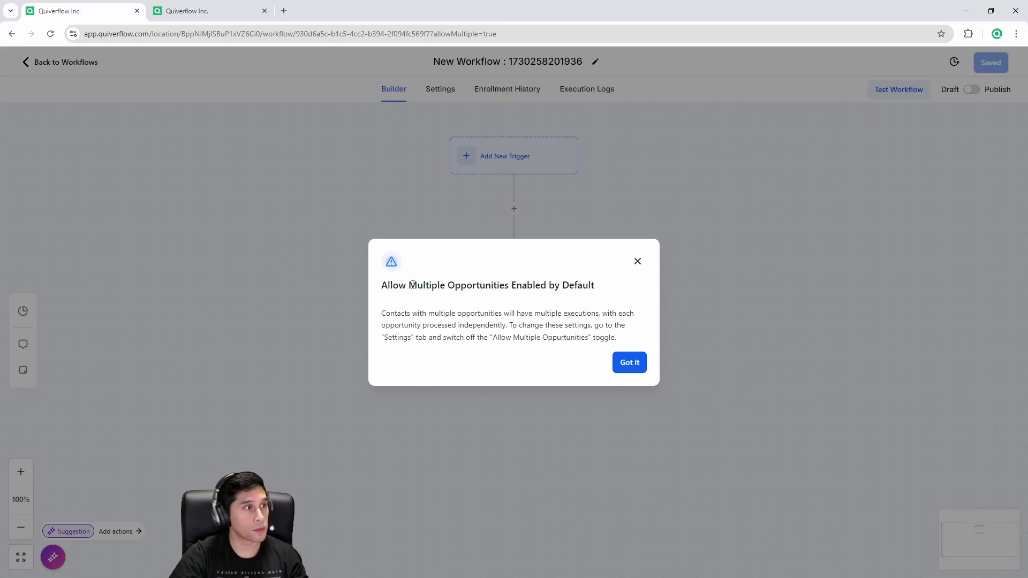
left_click(630, 362)
Step: Rename the workflow to 'Find Possible State, Country, and more'
left_click(527, 61)
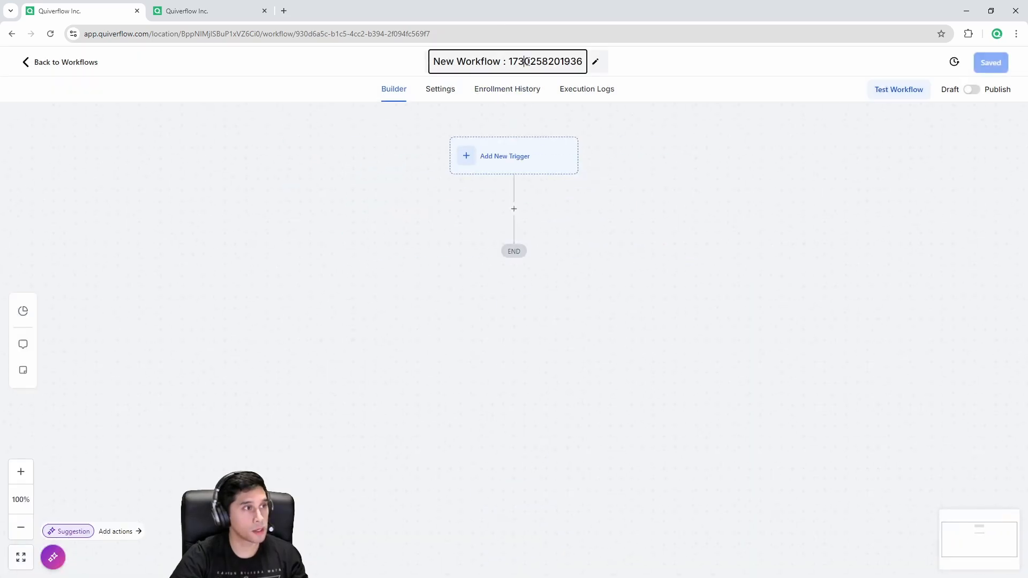
key("ctrl+a")
type("Find")
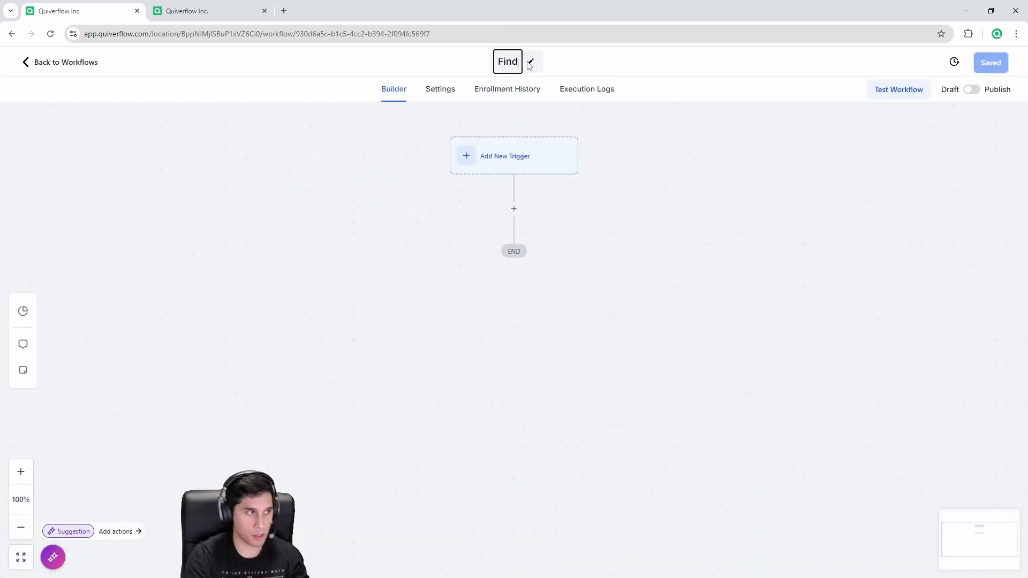
type(" Possible ")
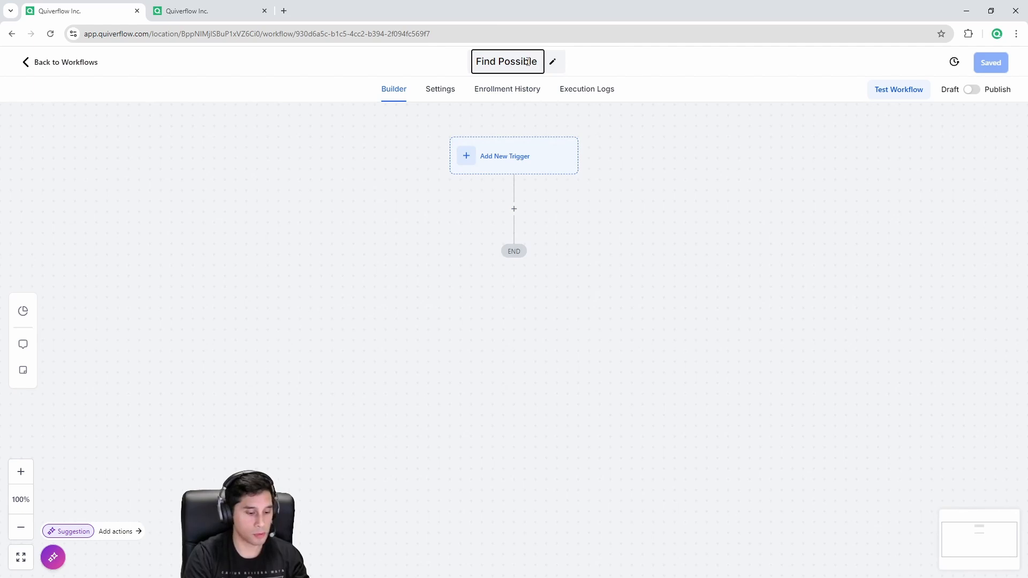
type("State")
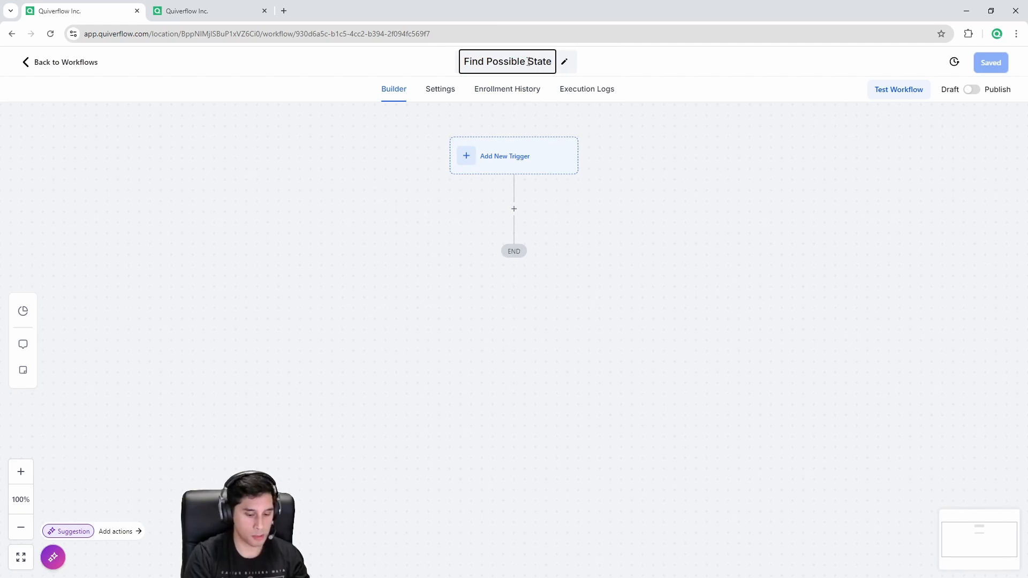
type(", Country")
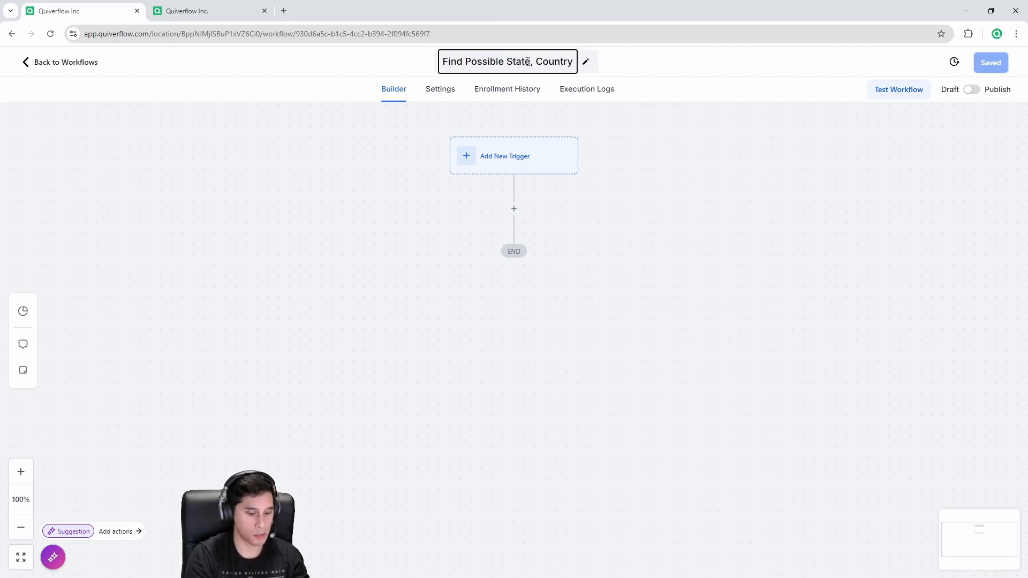
type(", and more")
key("Return")
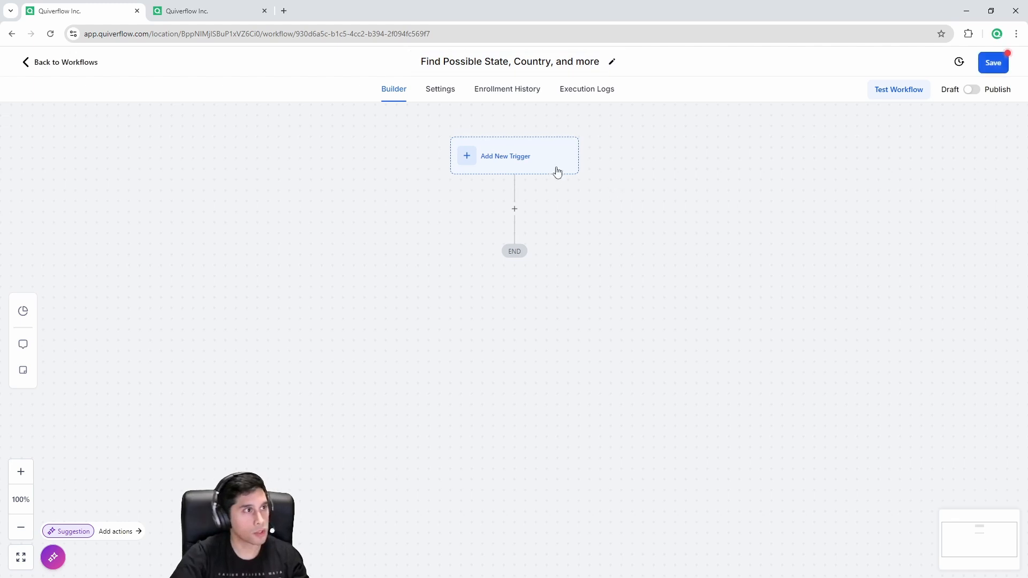
Step: Add a Form Submitted trigger to the workflow by searching 'form'
left_click(514, 163)
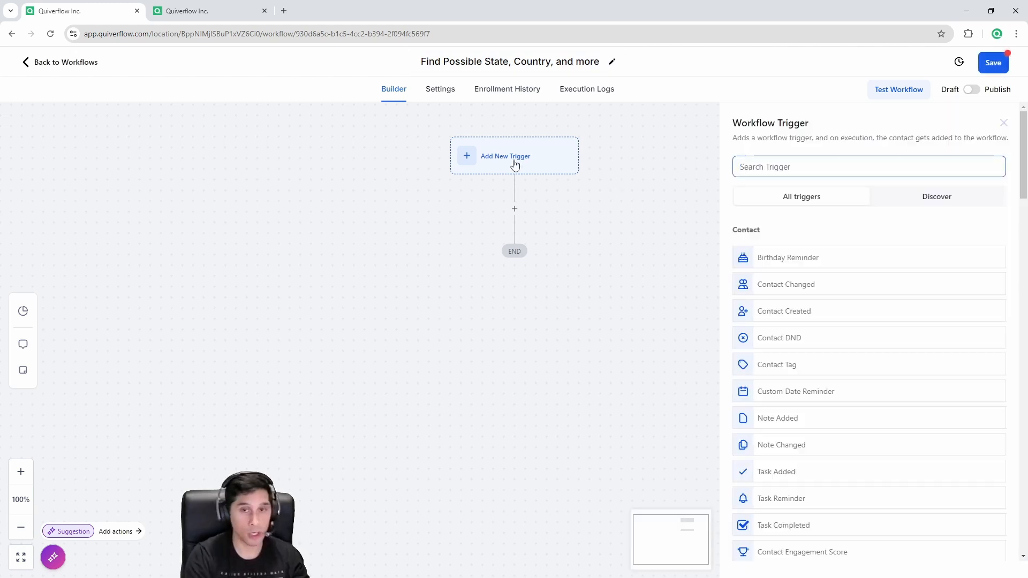
type("form")
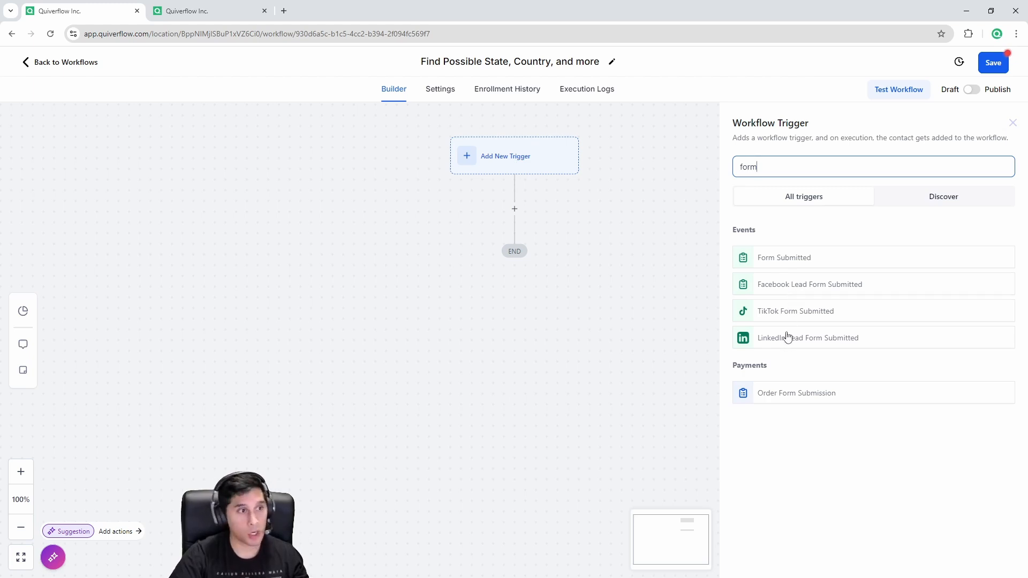
left_click(790, 260)
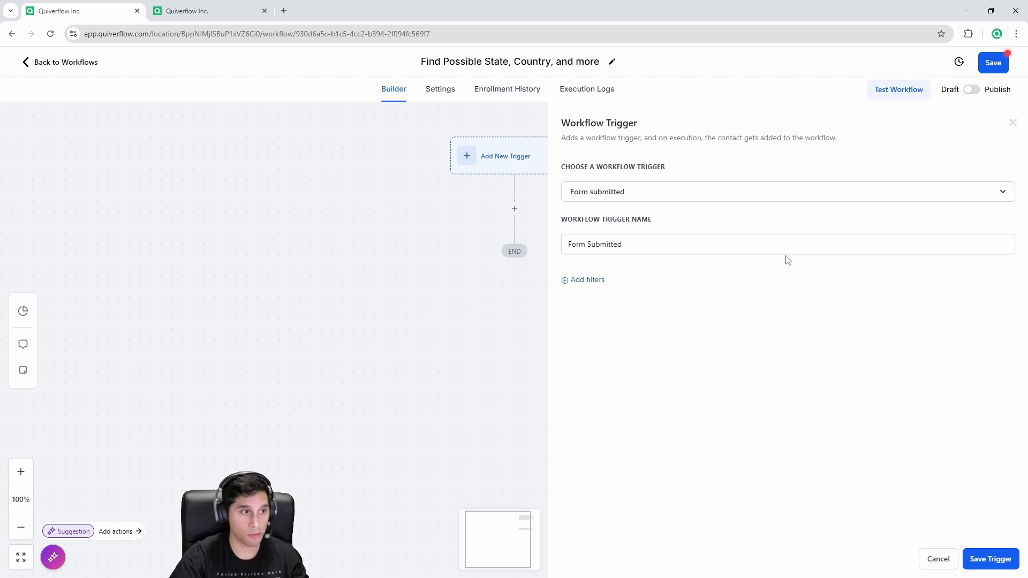
Step: Filter the trigger so only Form 1 submissions start the workflow
left_click(605, 281)
left_click(591, 294)
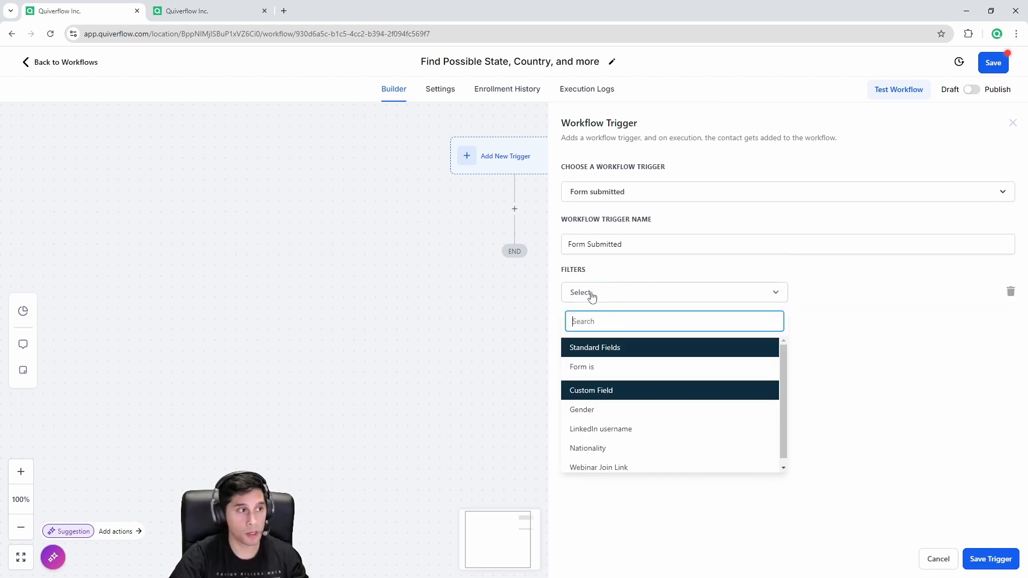
left_click(609, 366)
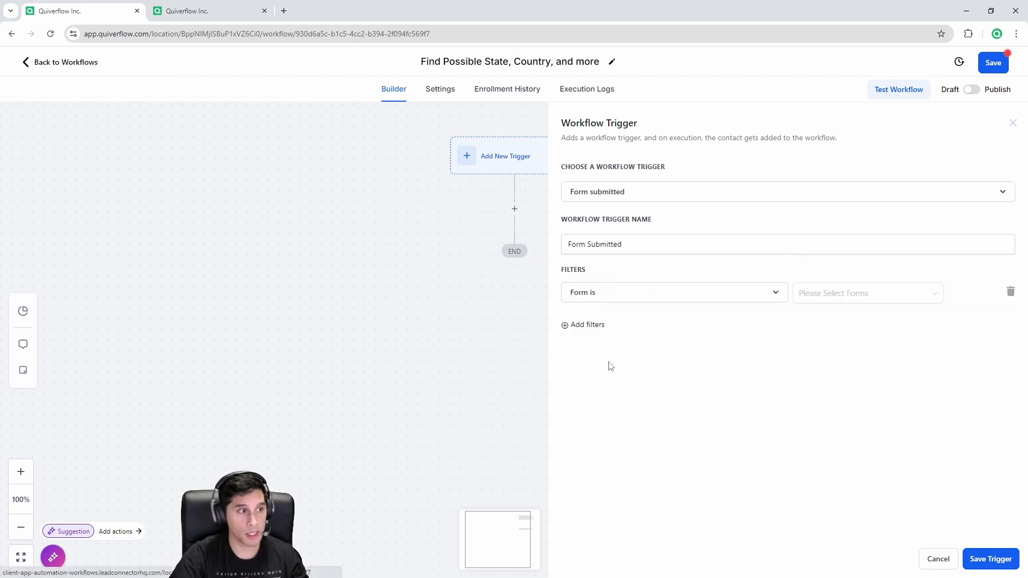
left_click(869, 294)
left_click(818, 318)
left_click(863, 420)
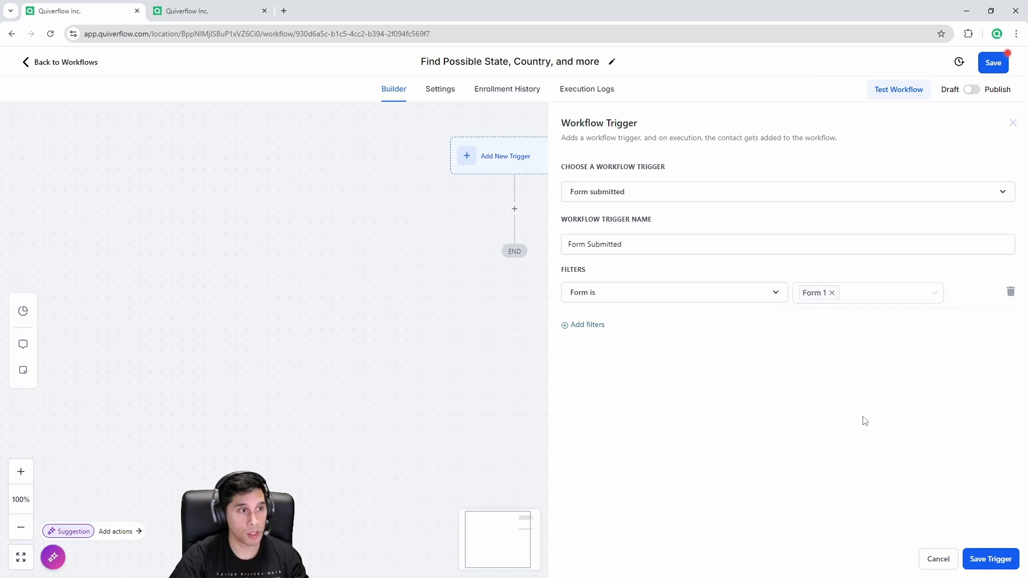
left_click(198, 11)
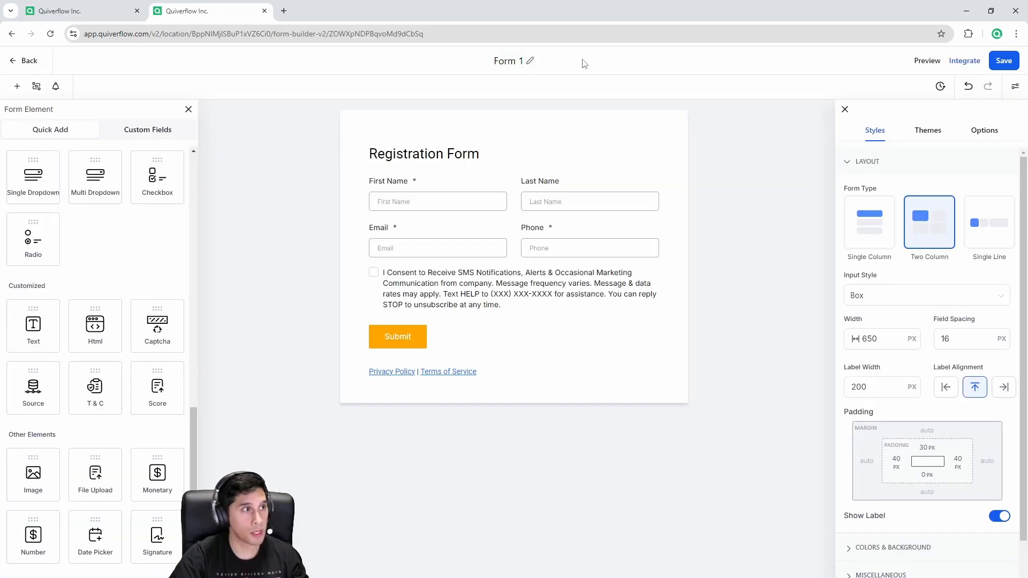
left_click(76, 9)
Step: Save the Form 1 trigger and workflow, then add a GPT Powered By OpenAI action
left_click(981, 566)
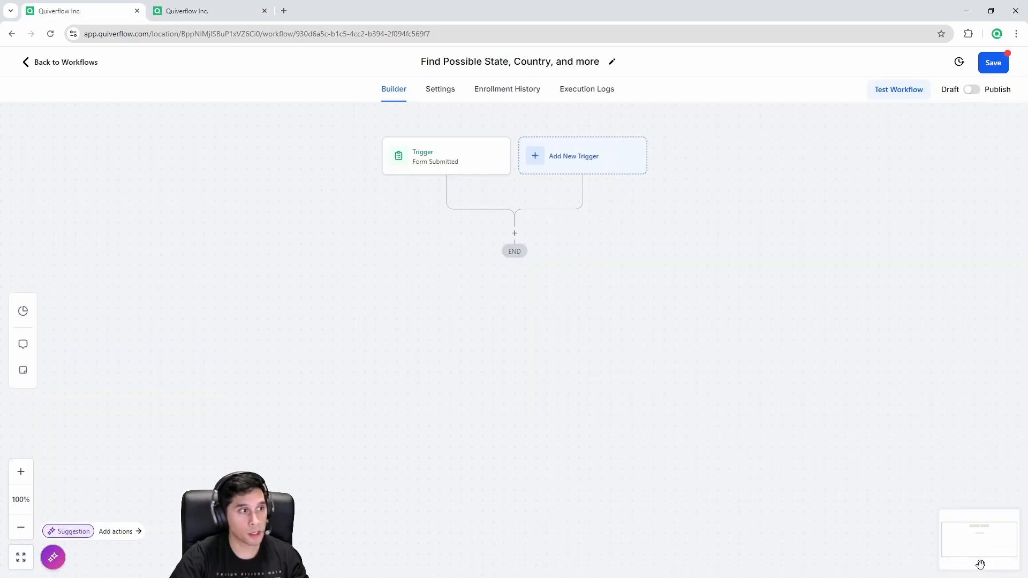
left_click(995, 66)
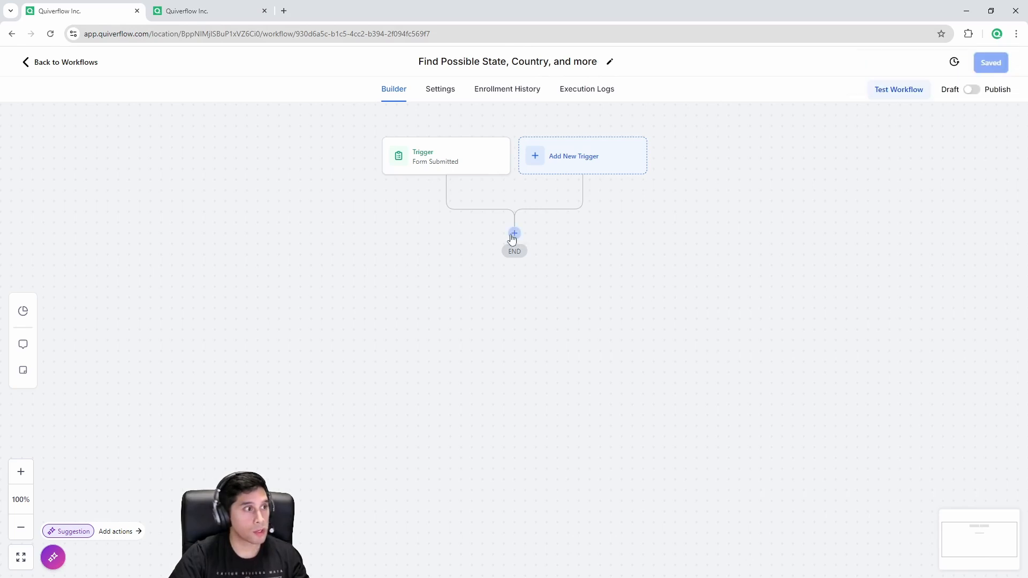
left_click(514, 234)
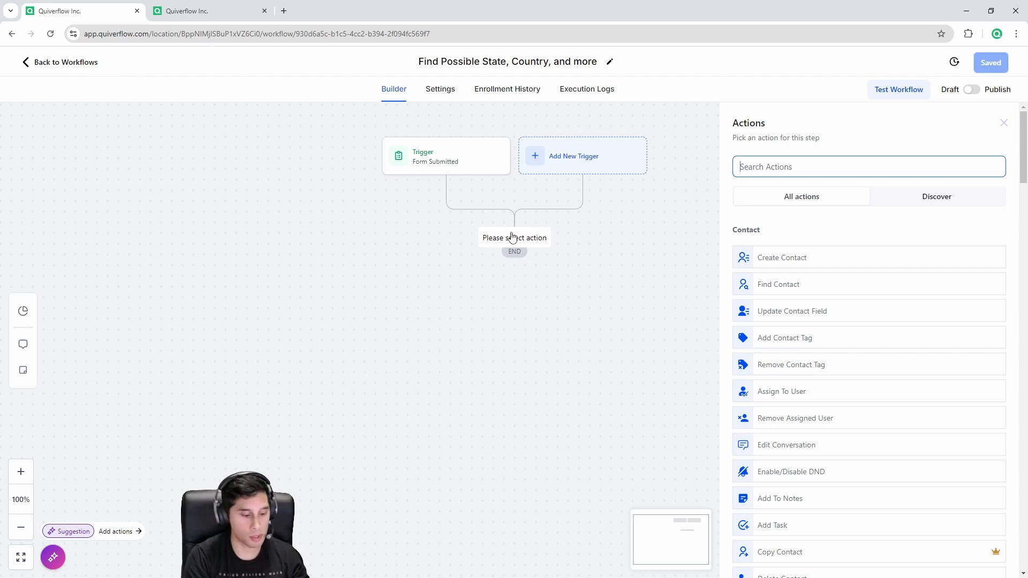
type("gpt")
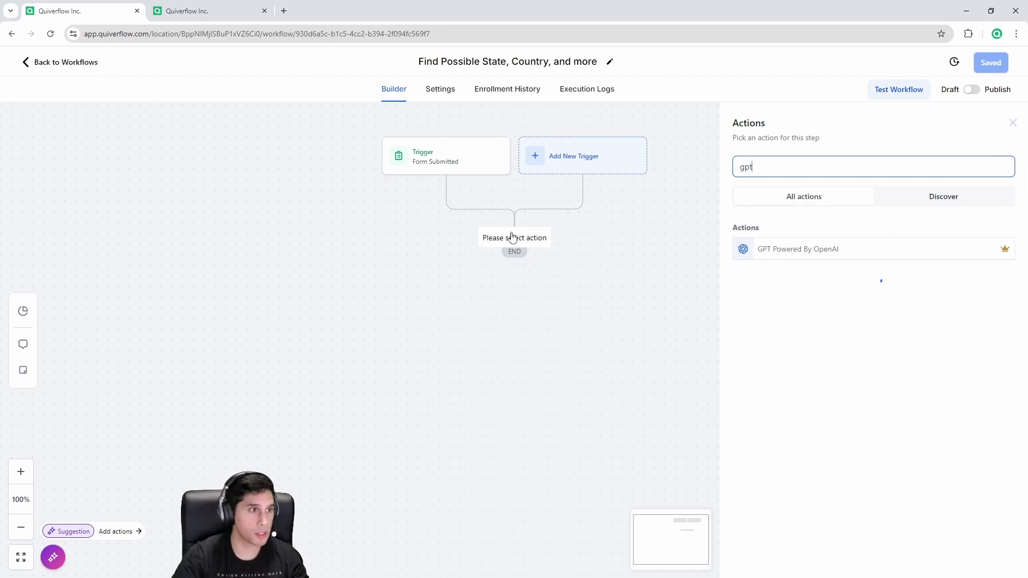
left_click(809, 255)
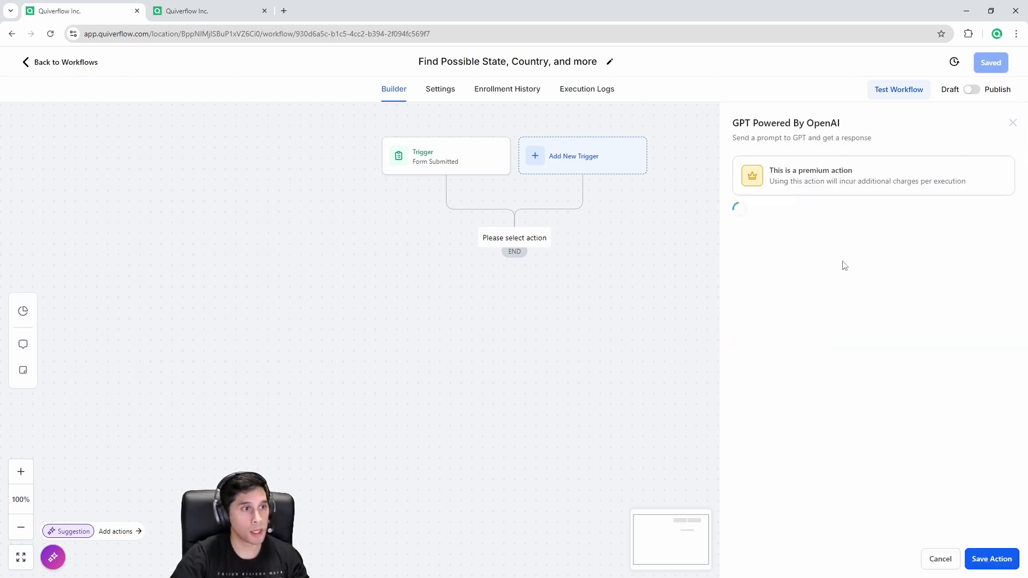
Step: Name the GPT action 'Possible State' and set its model to GPT 4o Mini
left_click_drag(845, 235, 737, 226)
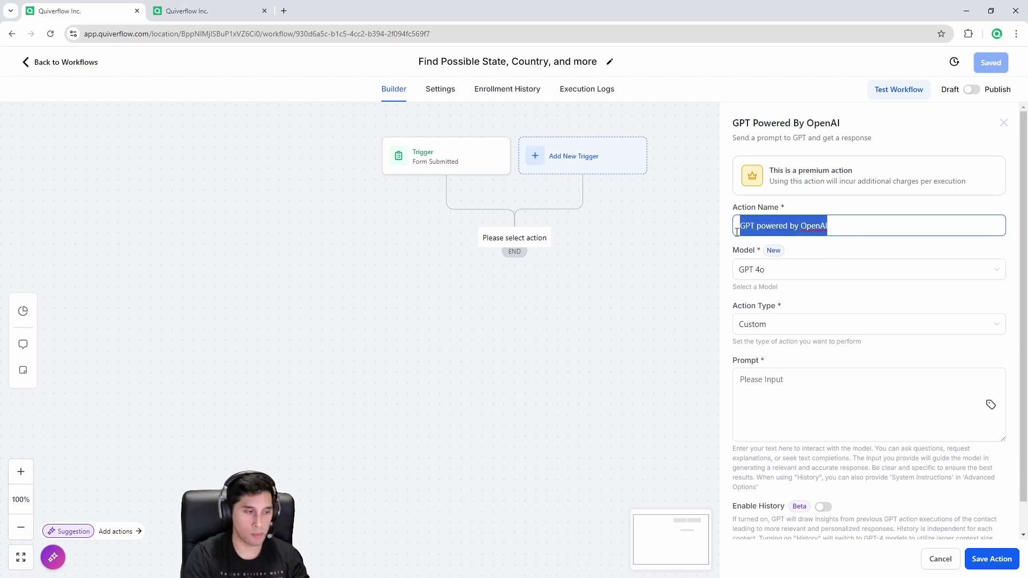
type("Possible State")
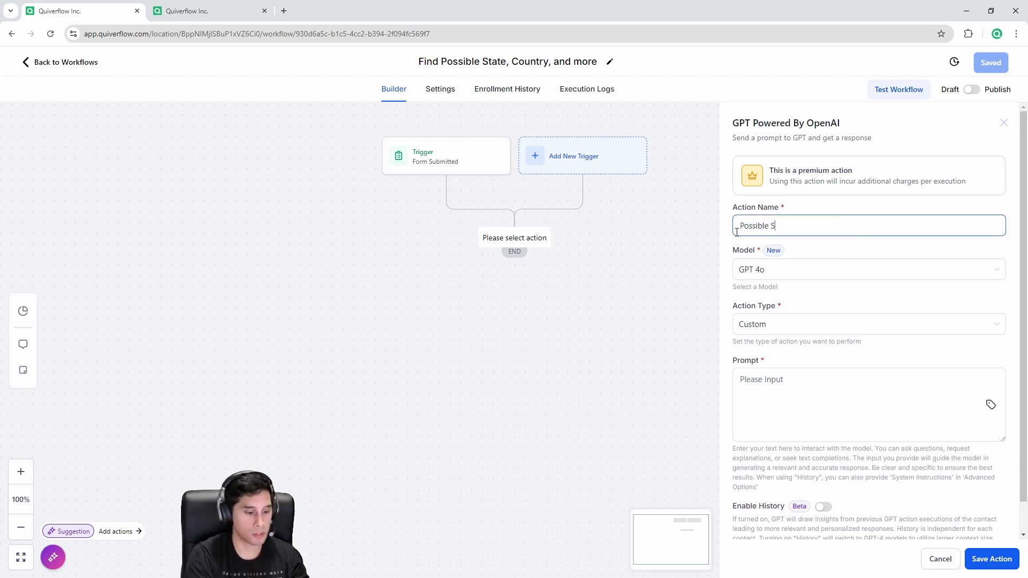
left_click(772, 272)
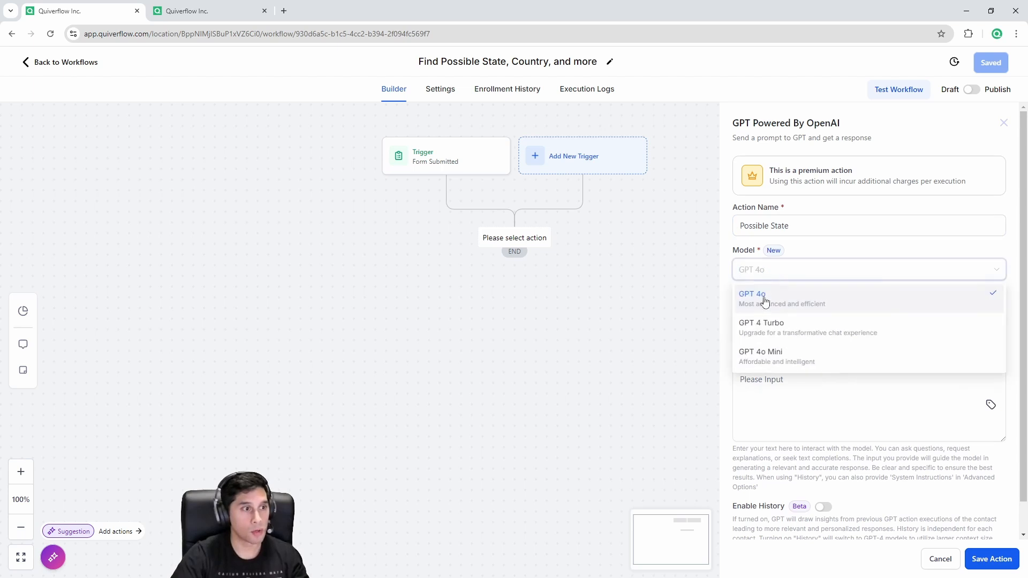
left_click(774, 361)
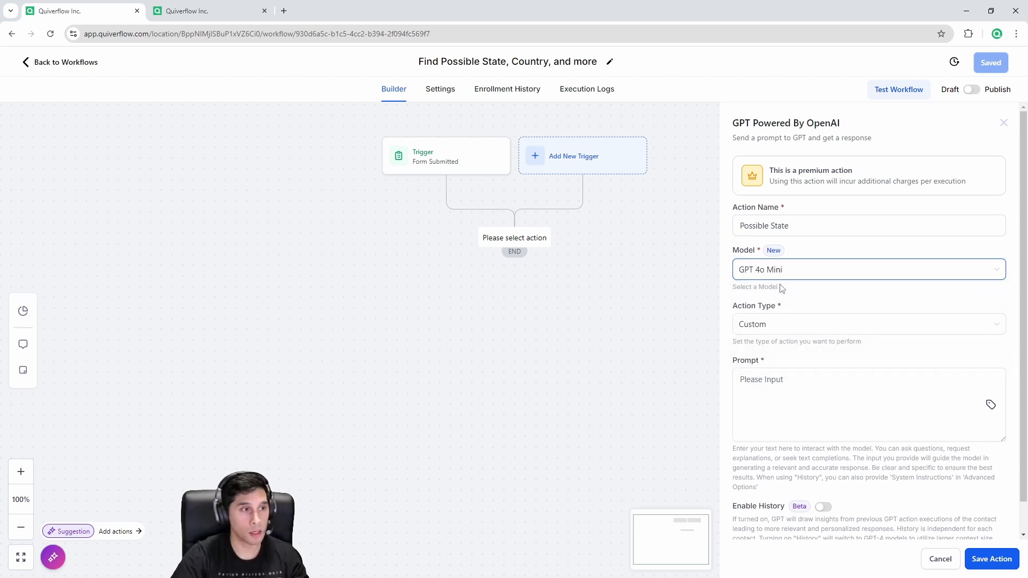
Step: Paste the state-lookup prompt into the prompt box
left_click(844, 381)
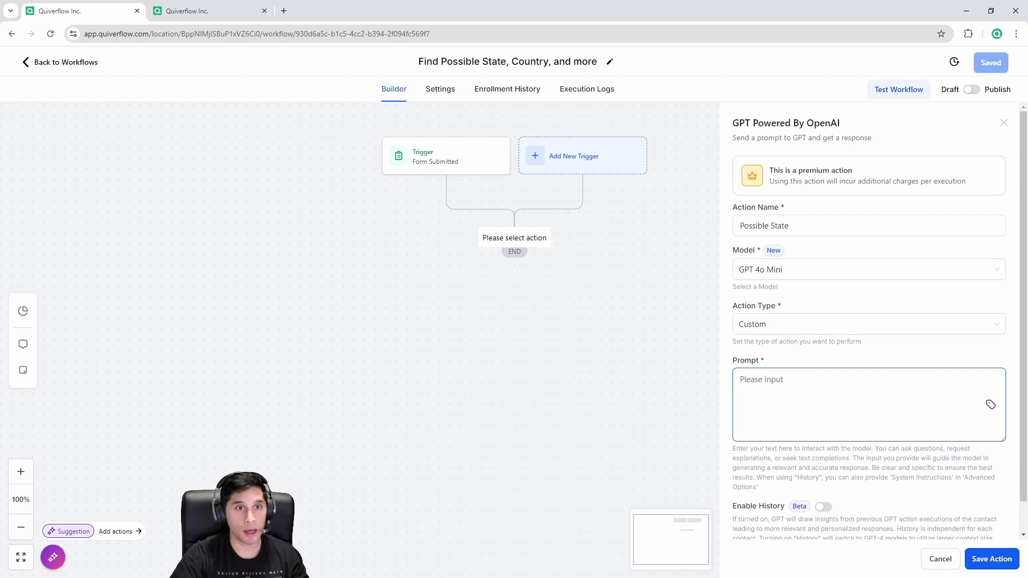
key("alt+Tab")
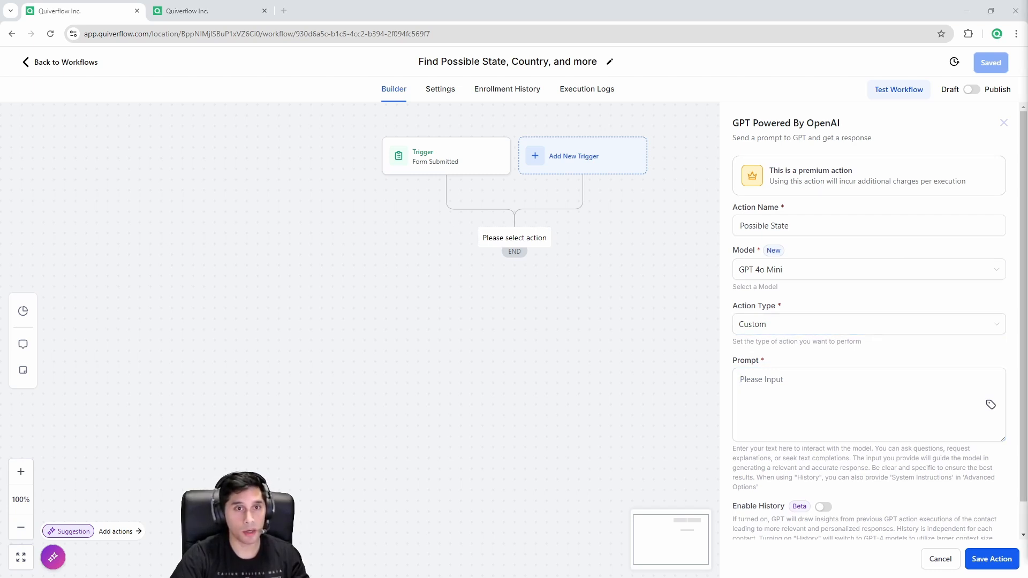
left_click(819, 396)
type("Find the state of the following phone and reply with just the state name without quotation marks:")
left_click_drag(734, 381, 897, 397)
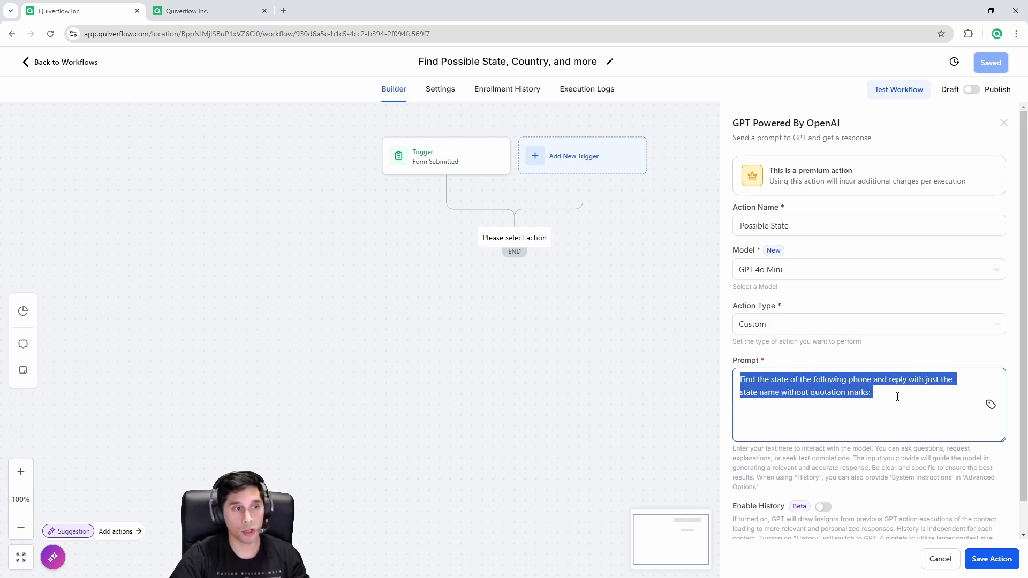
left_click(893, 395)
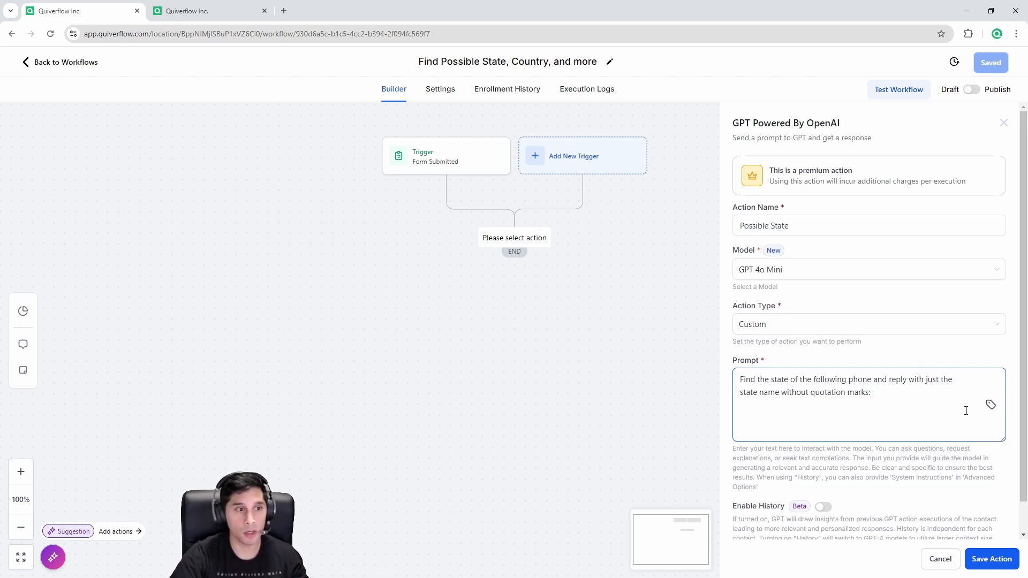
Step: Insert the contact's Phone variable at the end of the prompt
left_click(991, 407)
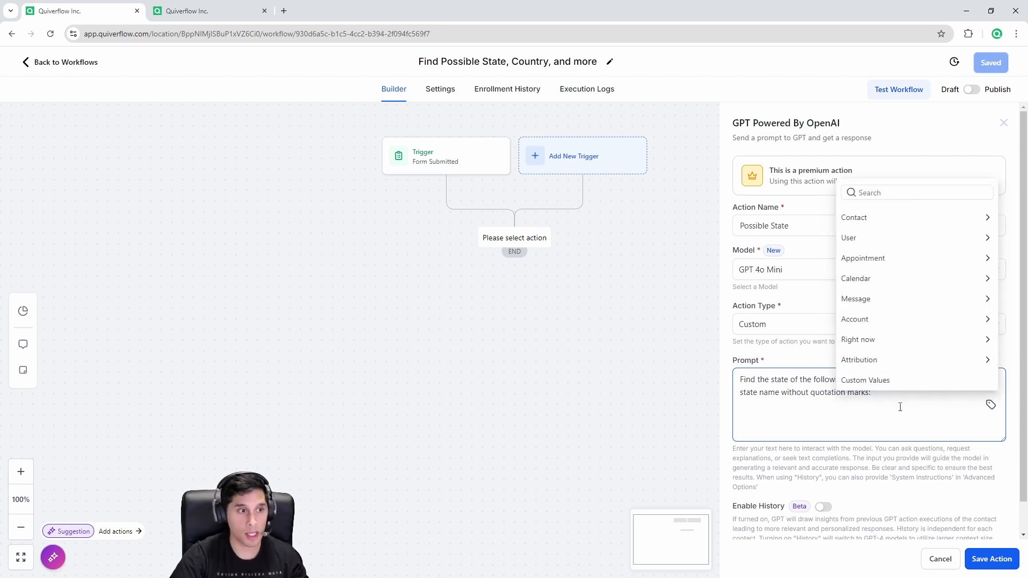
left_click(900, 407)
left_click(991, 407)
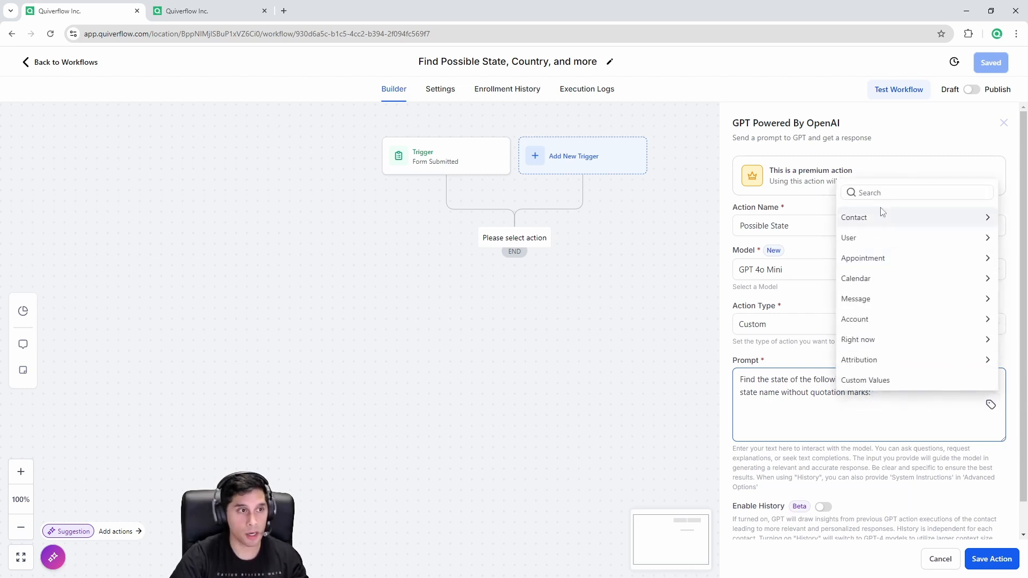
left_click(898, 219)
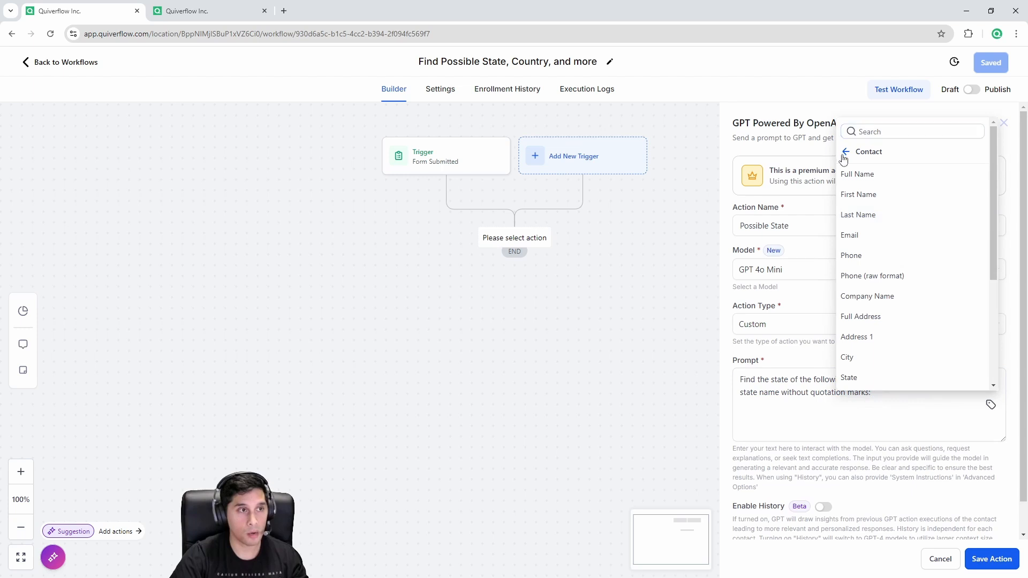
left_click(844, 156)
left_click(886, 220)
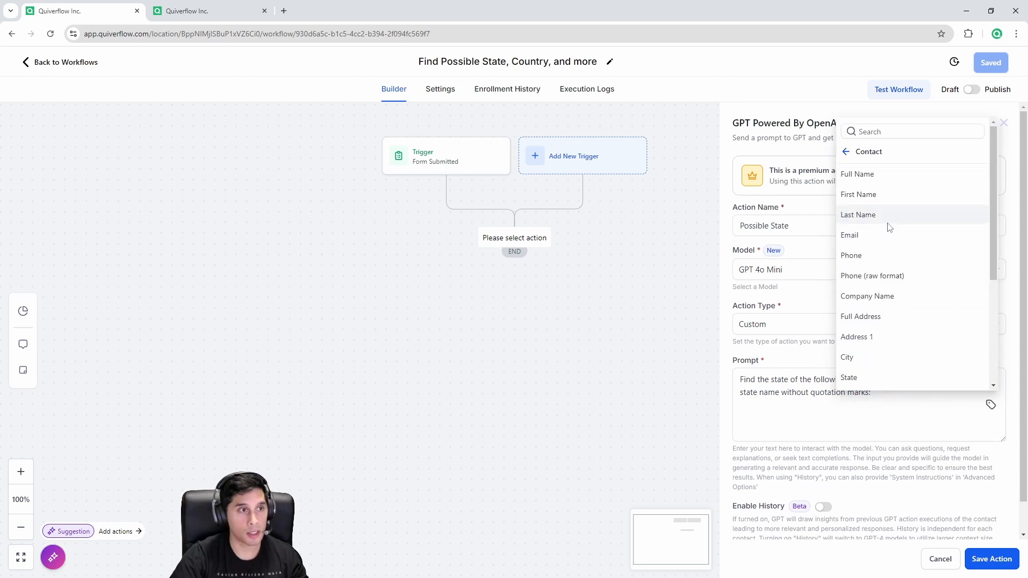
left_click(879, 257)
left_click_drag(936, 394, 873, 398)
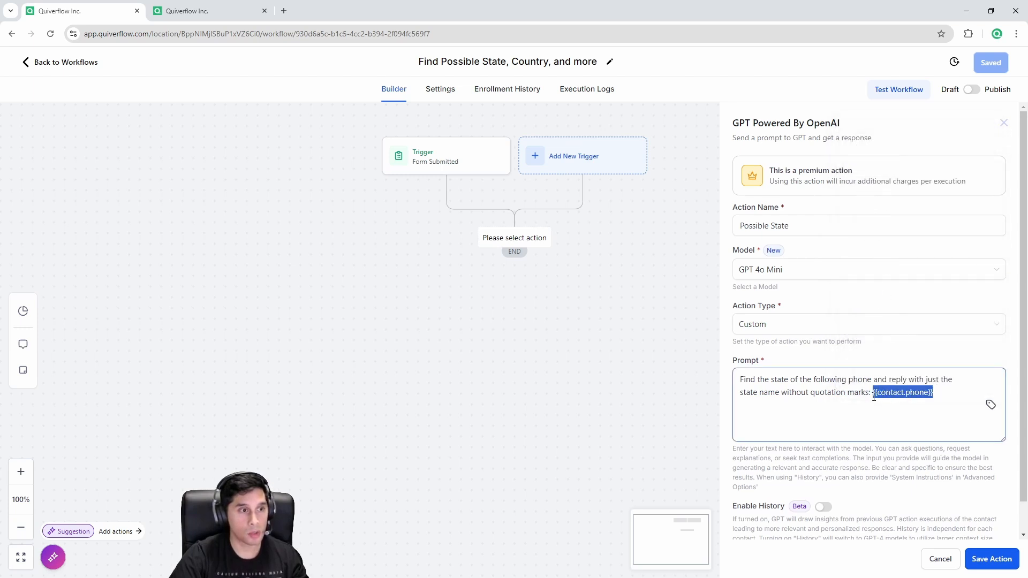
Step: Confirm Form 1's Phone field, then save the Possible State action
left_click(209, 9)
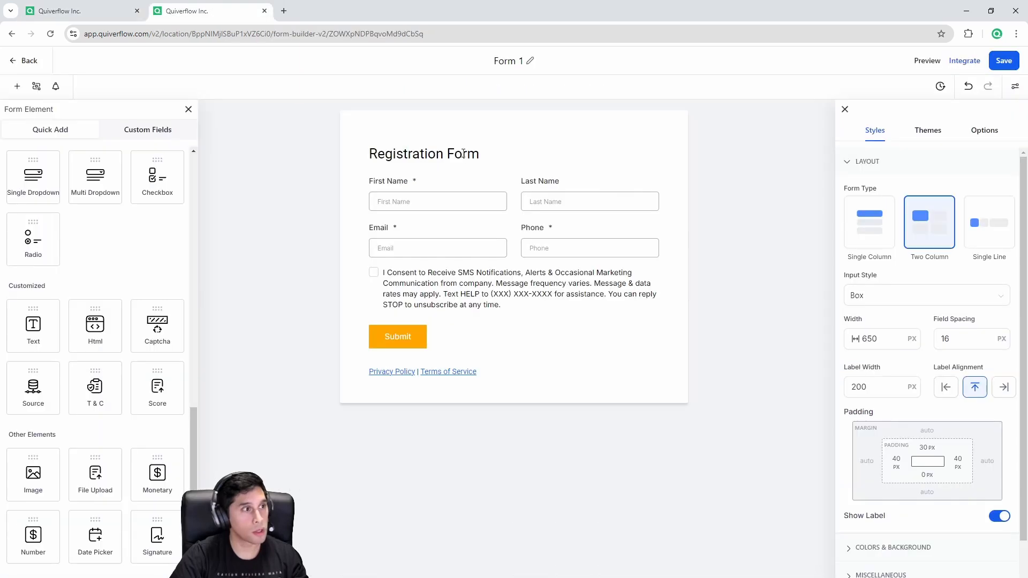
left_click(581, 242)
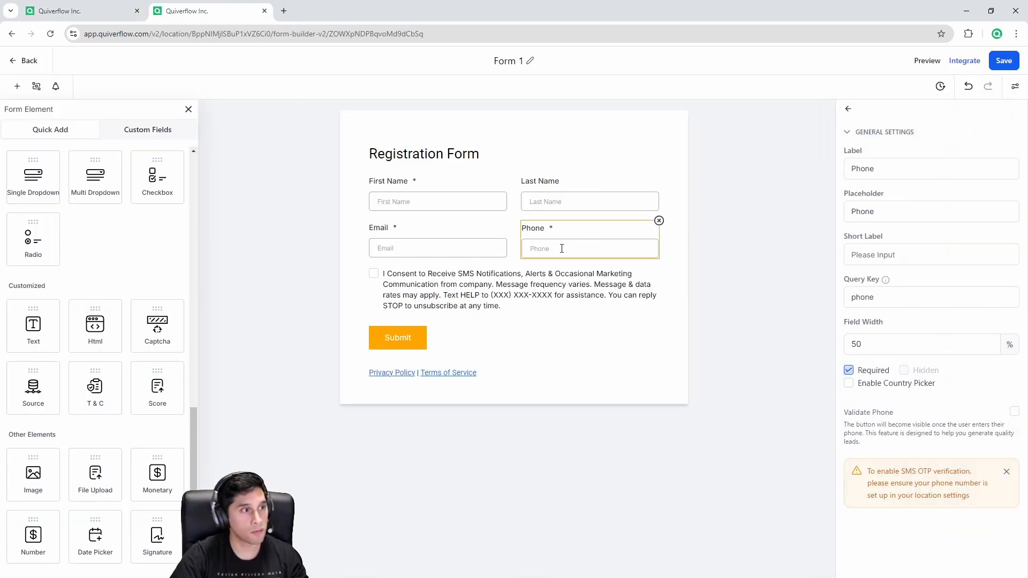
left_click(67, 7)
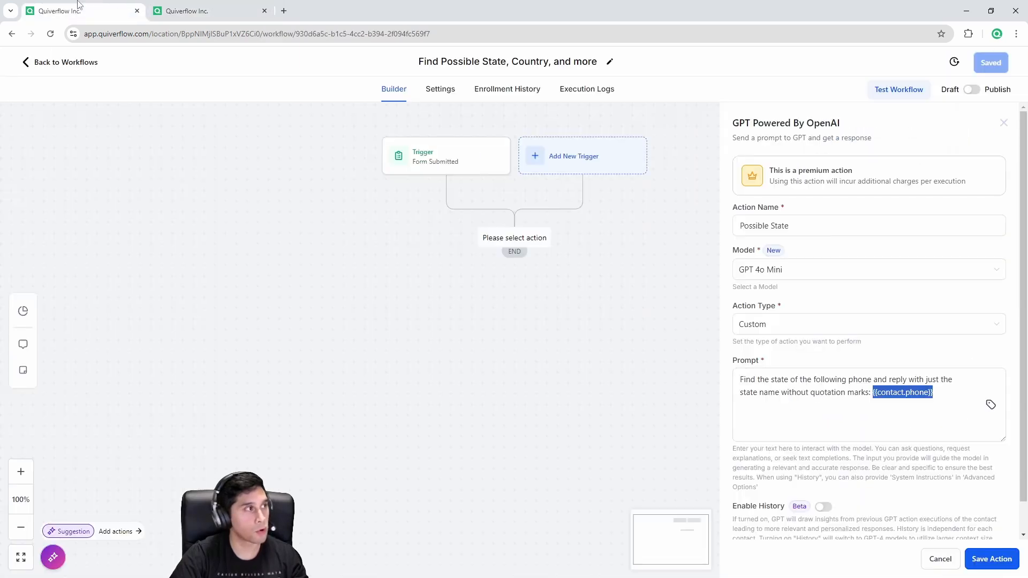
scroll(992, 562, "down", 1)
left_click(992, 560)
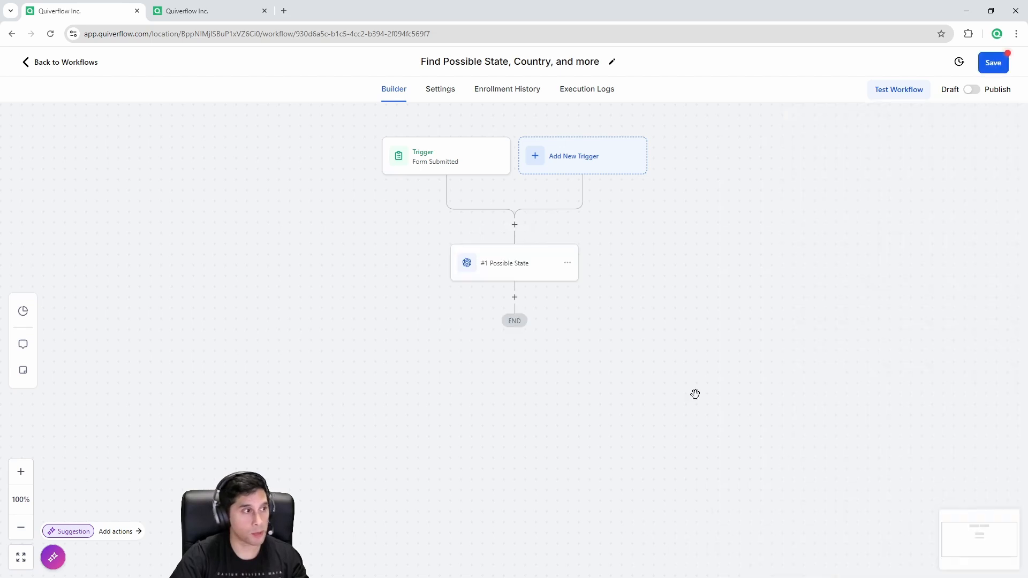
Step: Duplicate the Possible State step below it and rename the copy 'Possible Country'
left_click(569, 264)
left_click(604, 306)
left_click(626, 287)
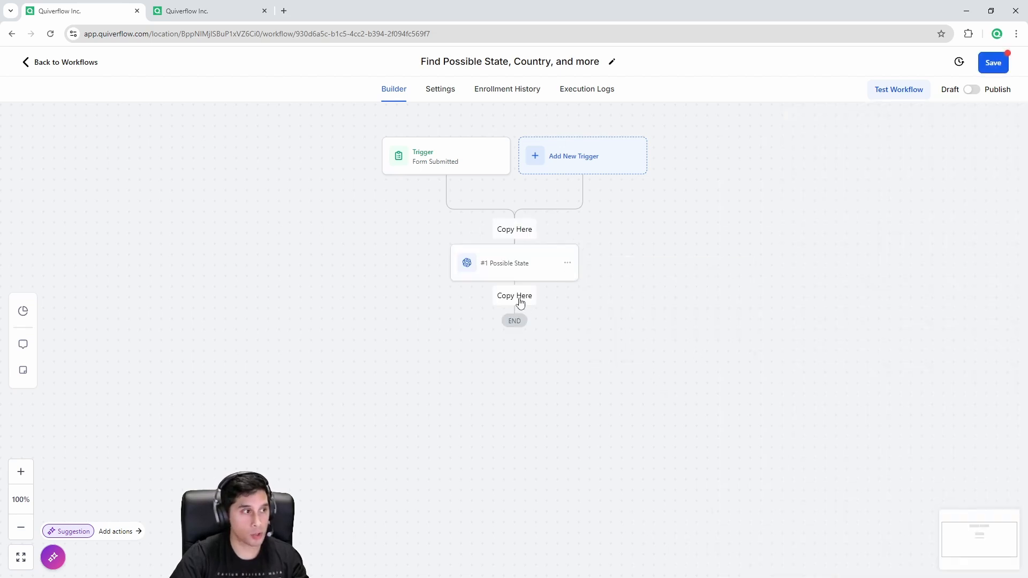
left_click(516, 298)
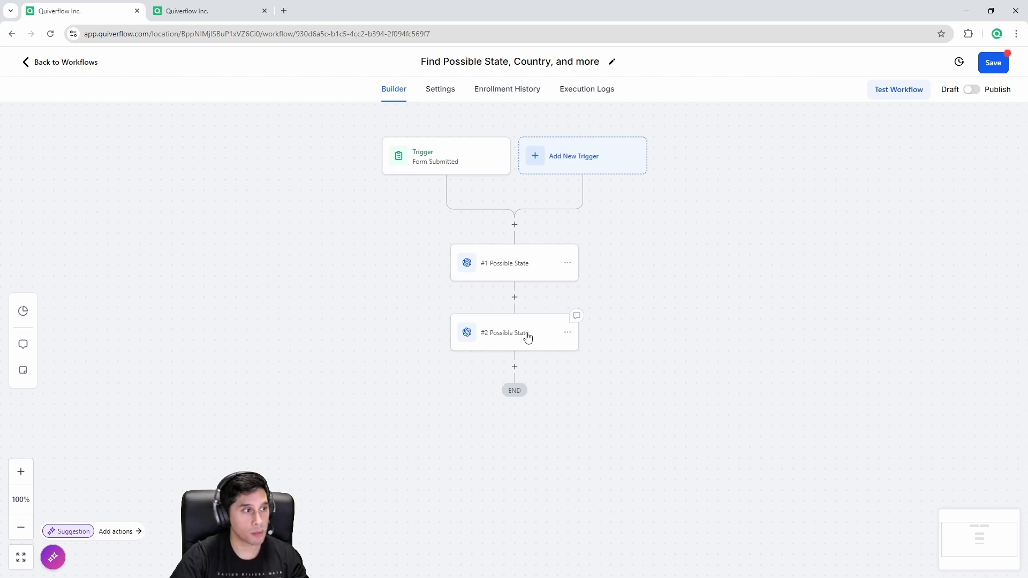
left_click(526, 336)
left_click(779, 226)
double_click(773, 226)
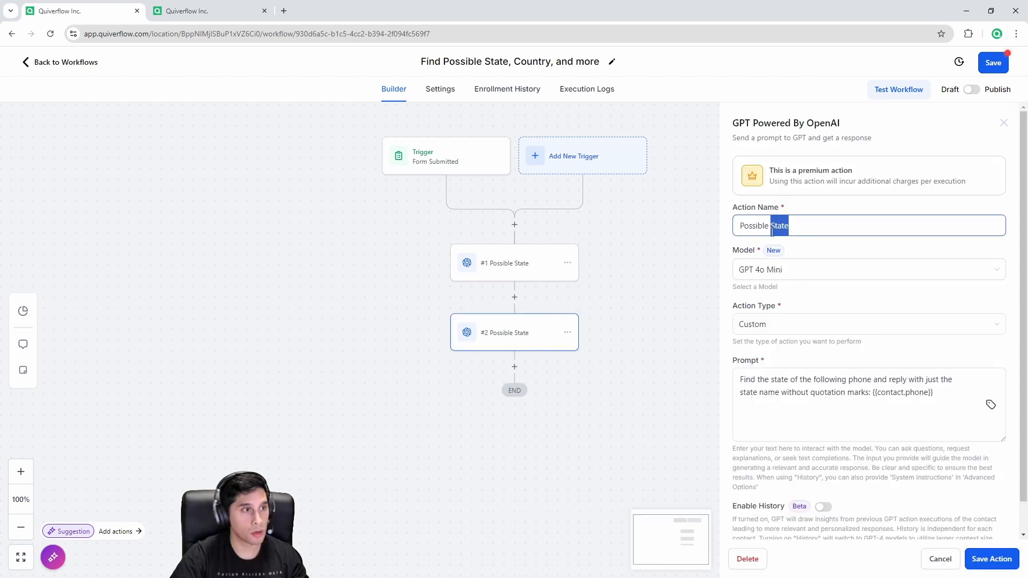
type("Country")
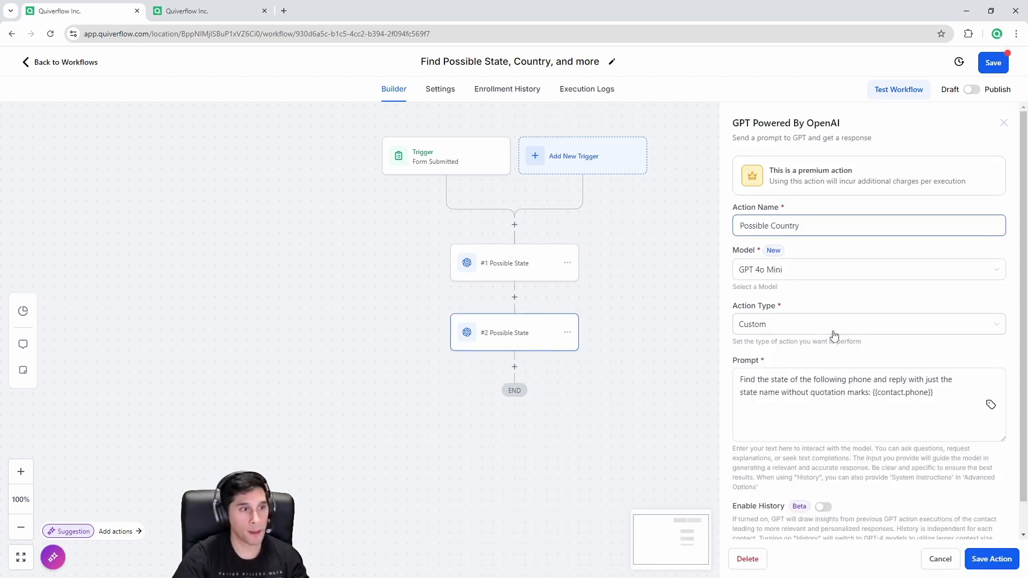
Step: Replace the prompt with the country version, keeping the phone variable, and save
key("alt+Tab")
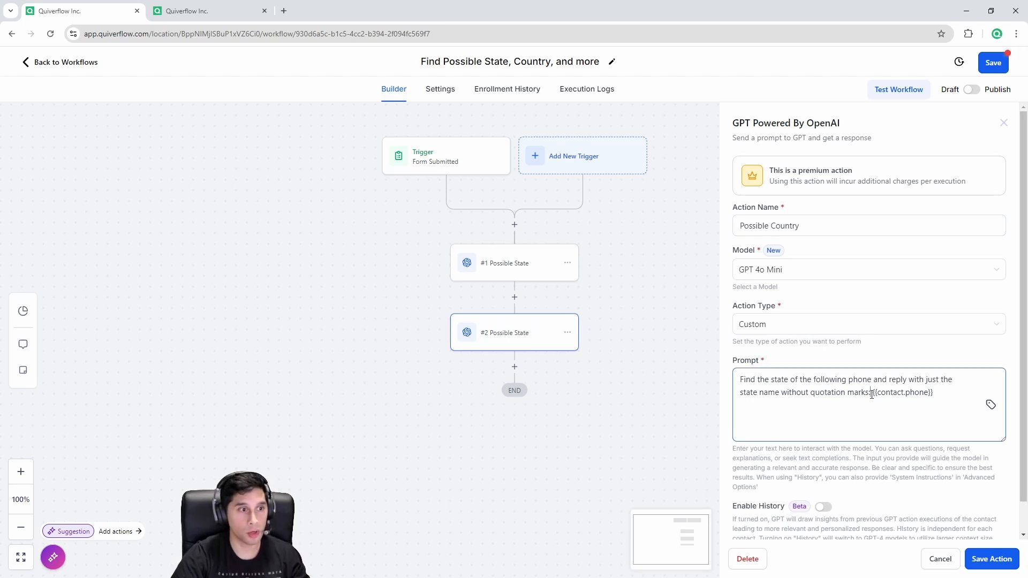
left_click_drag(872, 393, 733, 385)
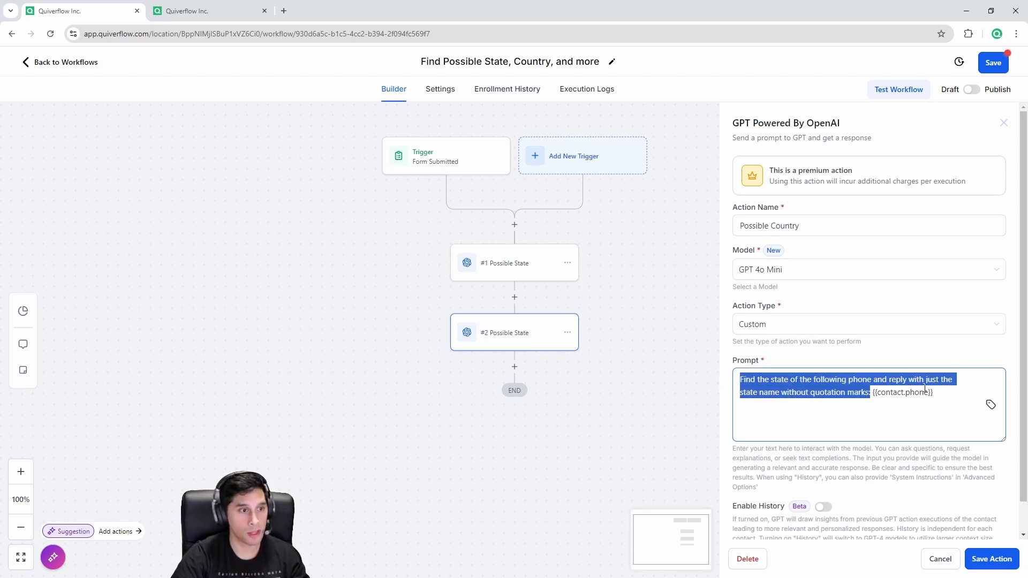
key("ctrl+v")
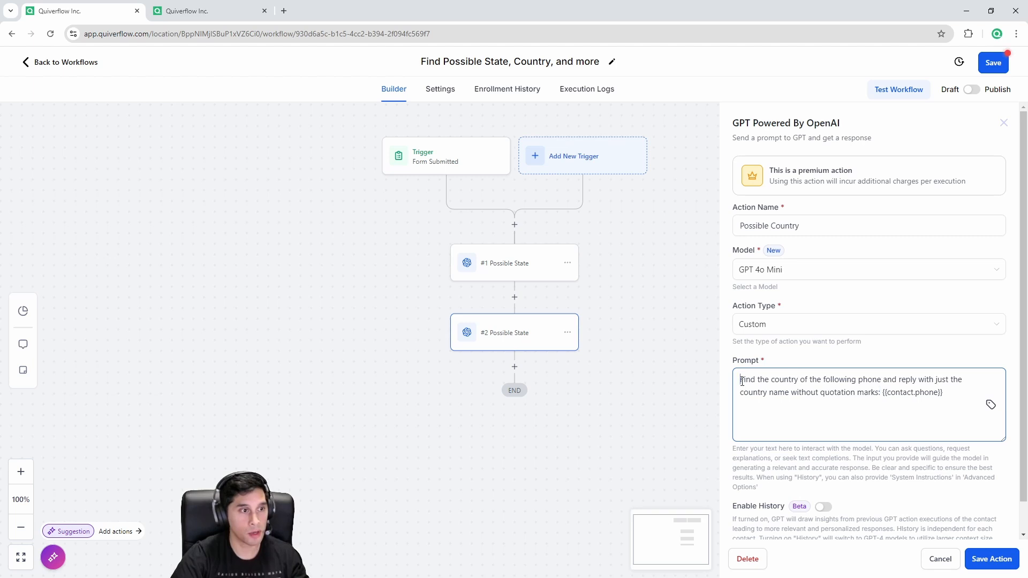
left_click_drag(741, 381, 973, 391)
left_click(904, 391)
left_click(973, 391)
left_click(989, 558)
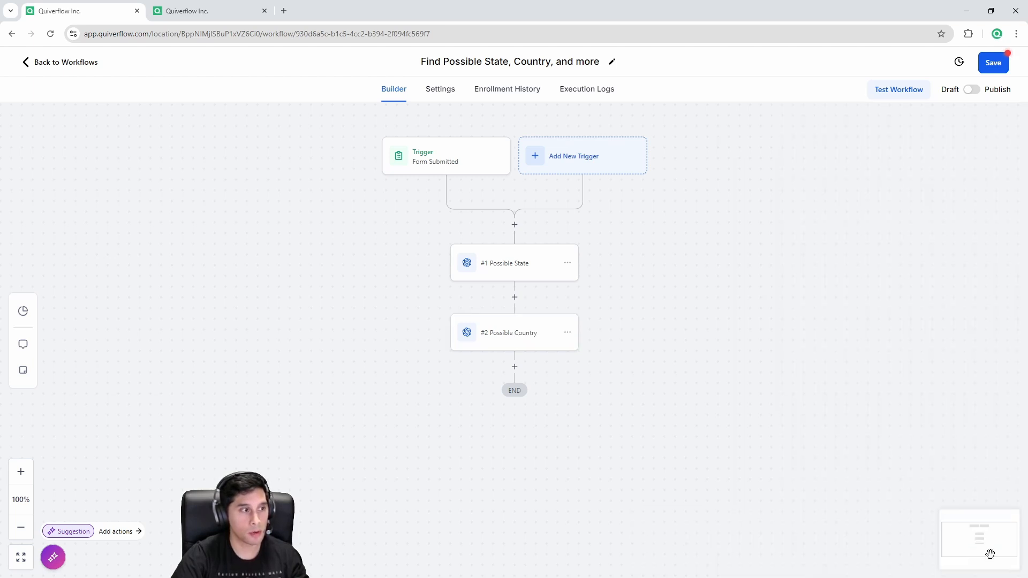
Step: Duplicate Possible Country as a third step and rename it 'Possible Gender'
left_click(567, 333)
left_click(605, 375)
left_click(681, 356)
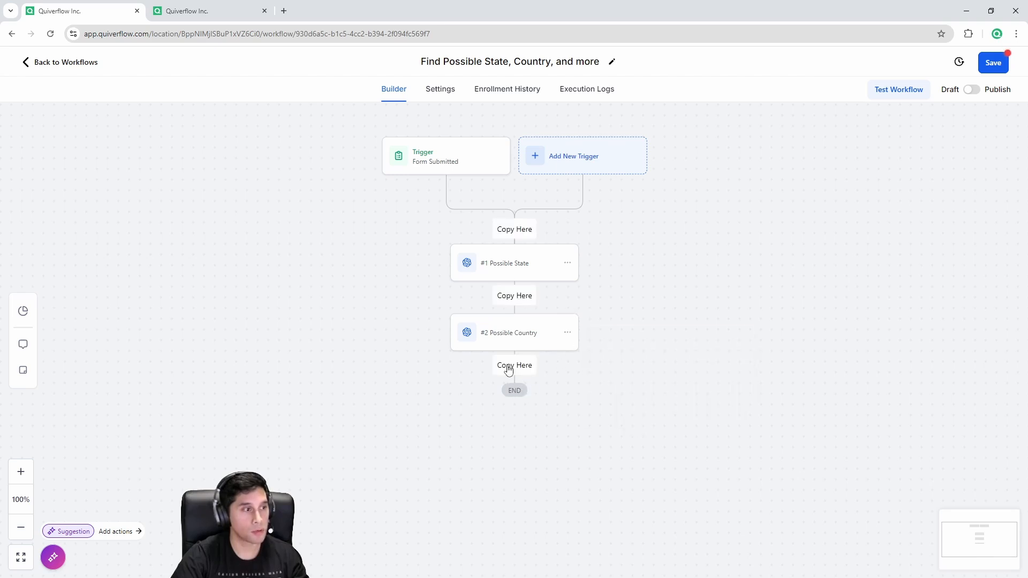
left_click(513, 367)
left_click(522, 404)
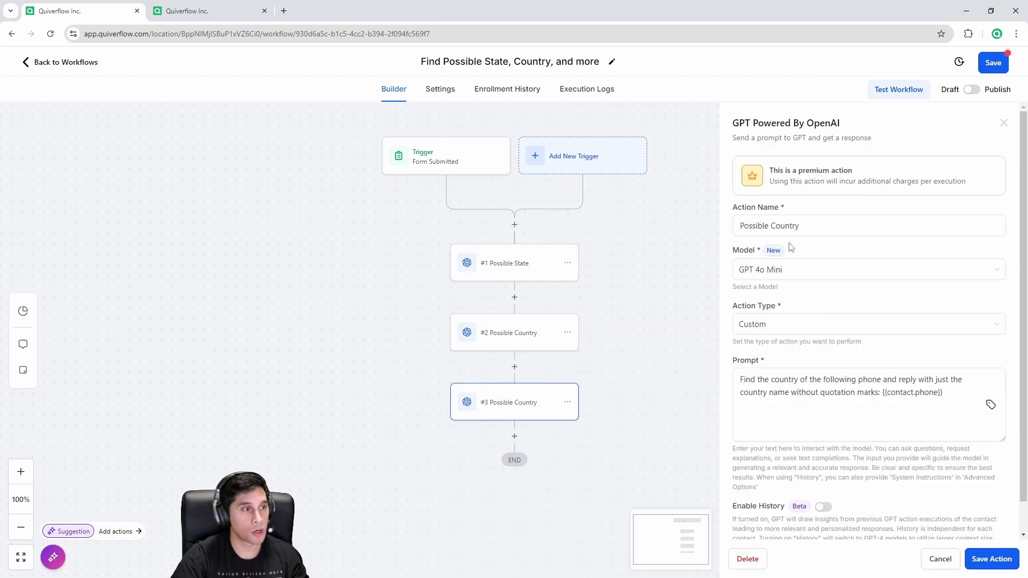
left_click_drag(803, 226, 839, 224)
left_click(740, 228)
type("Gender")
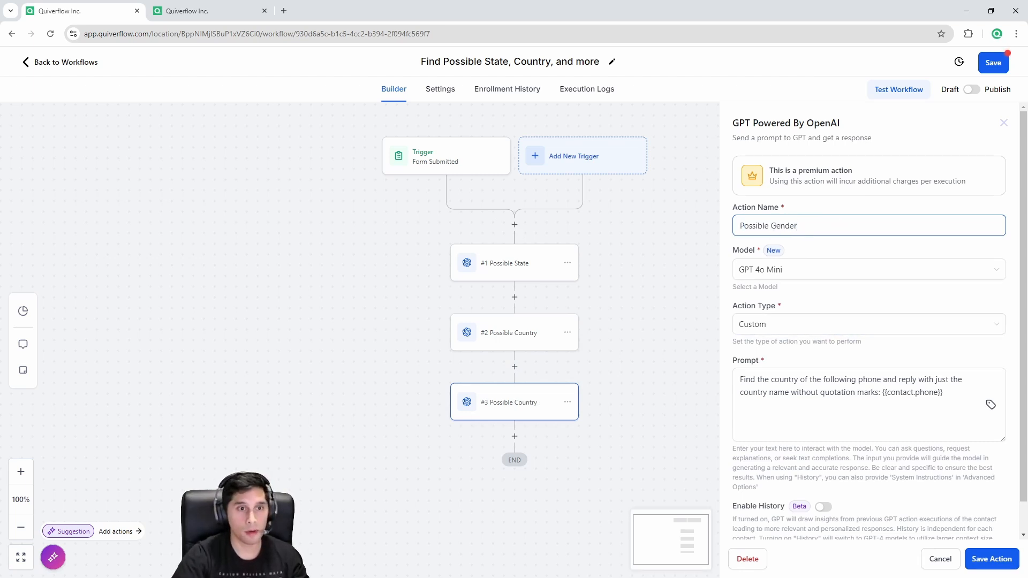
Step: Replace its prompt with the Male/Female/Unknown gender prompt
key("alt+Tab")
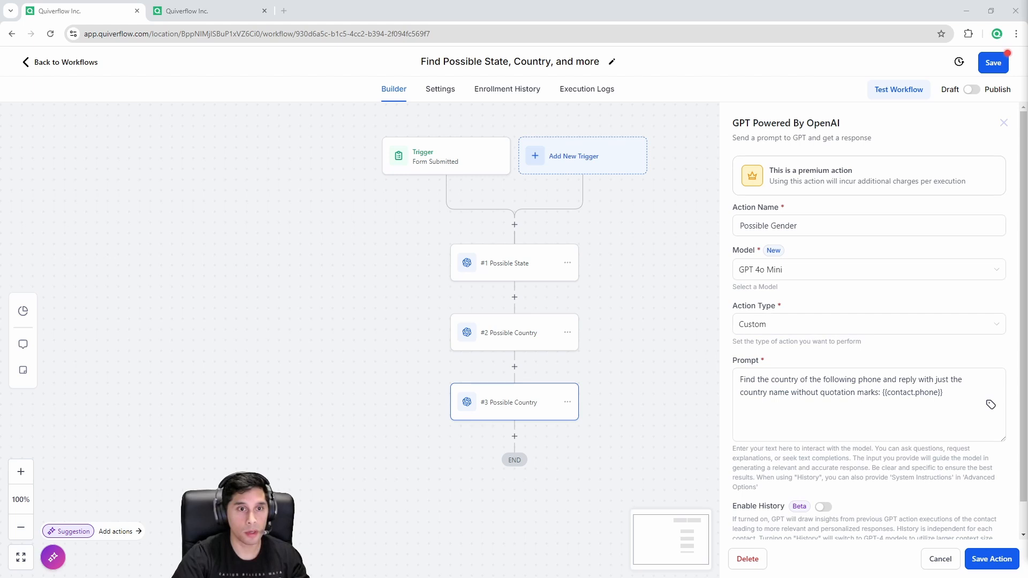
left_click(885, 391)
key("ctrl+a")
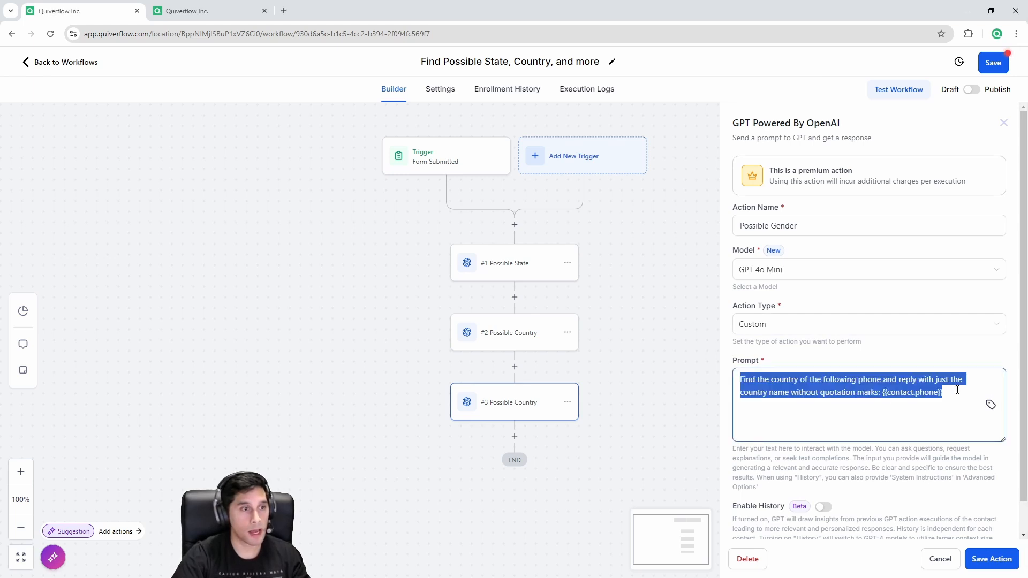
key("ctrl+v")
left_click_drag(772, 392, 893, 393)
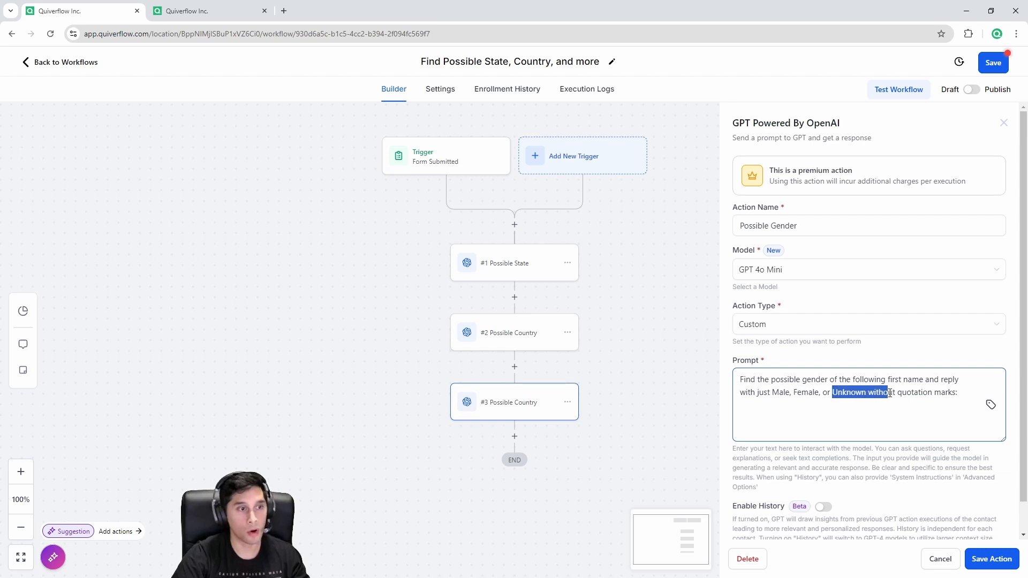
left_click(917, 397)
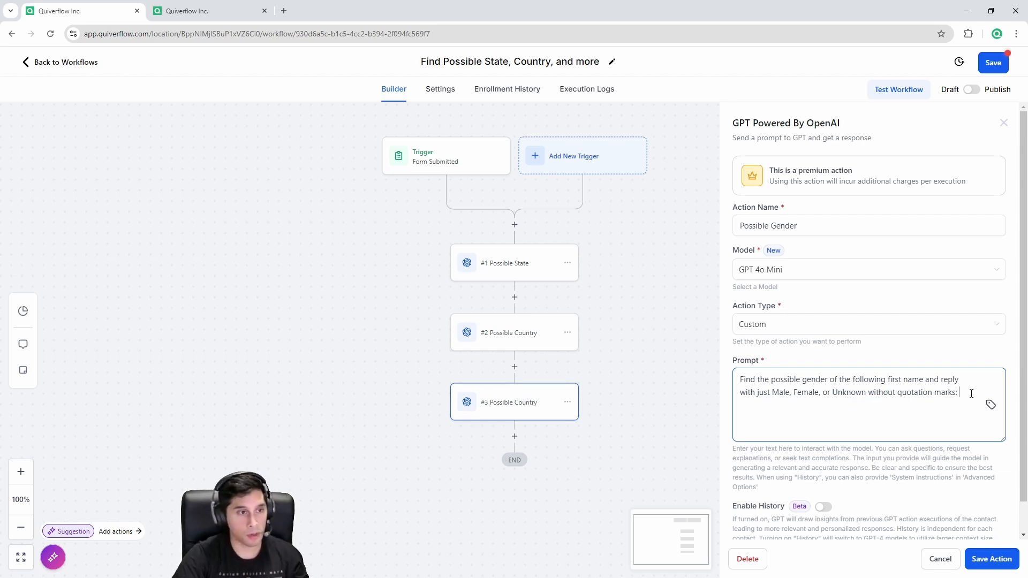
Step: Insert the contact's First Name into the prompt and save the step
left_click(990, 414)
left_click(991, 409)
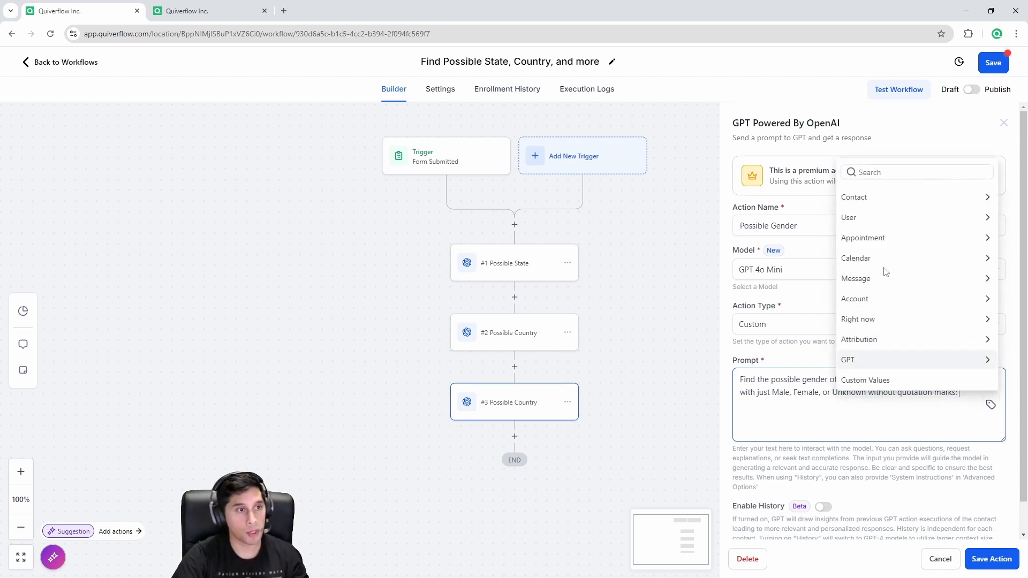
left_click(863, 198)
left_click(872, 202)
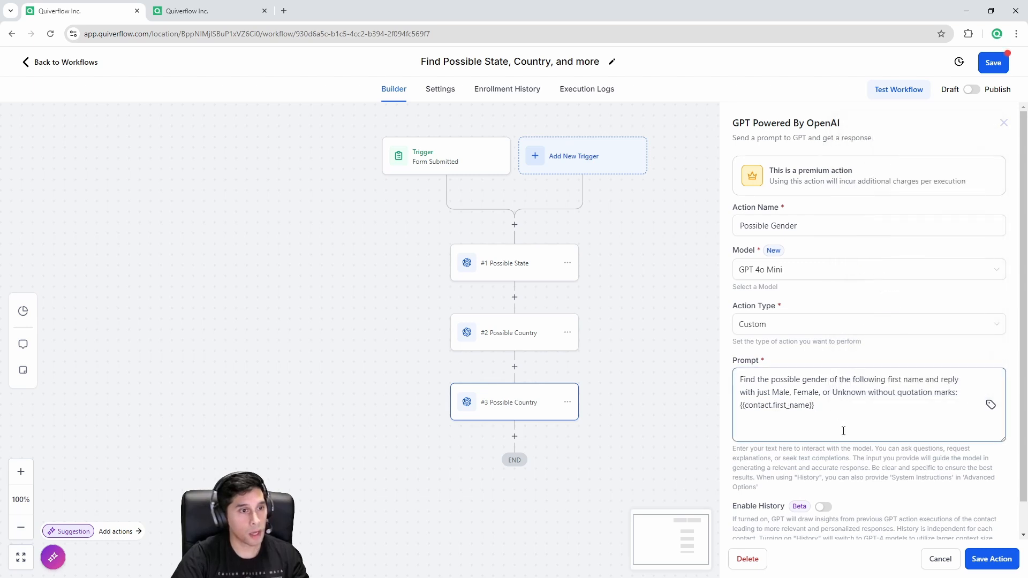
left_click(974, 563)
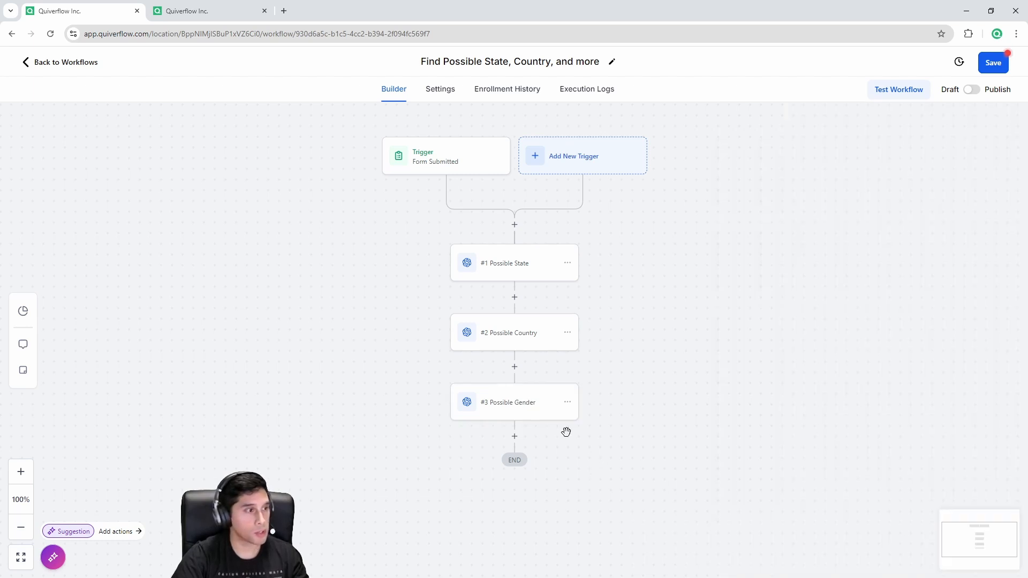
Step: Copy Possible Gender below itself and rename the fourth step 'Possible Nationality'
left_click(568, 402)
mouse_move(619, 444)
left_click(651, 425)
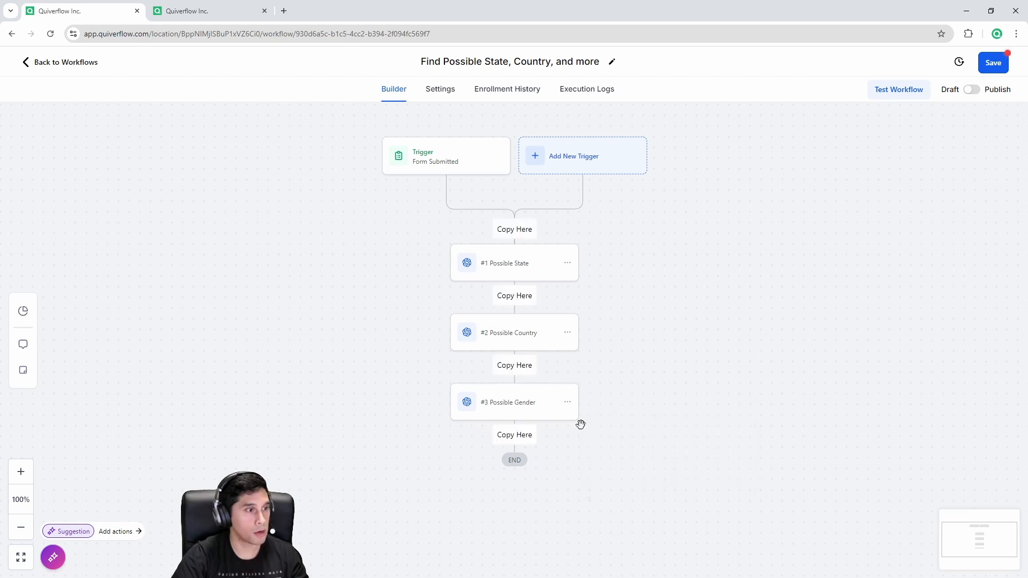
left_click(514, 435)
left_click(504, 477)
left_click_drag(809, 227, 771, 231)
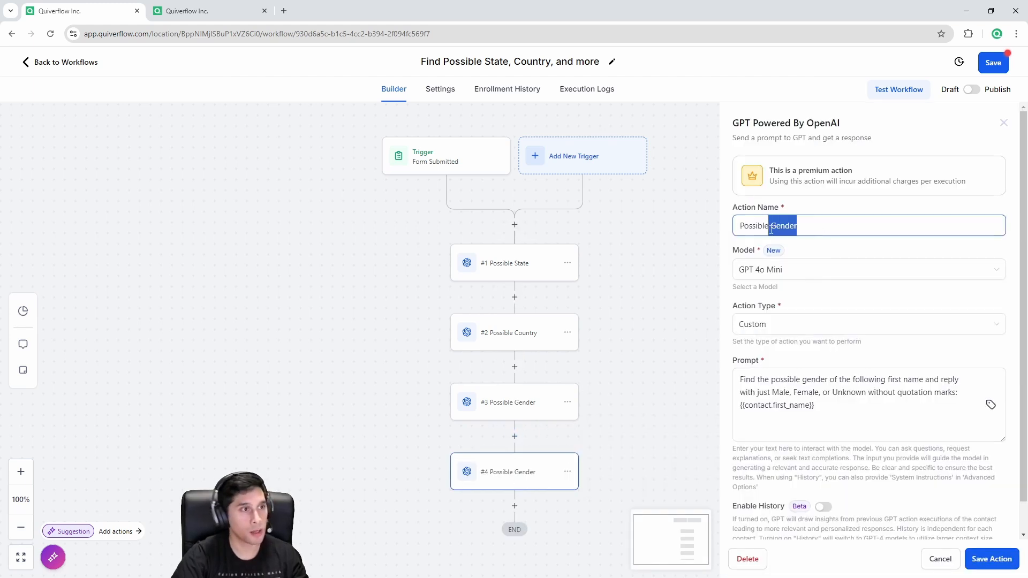
type("Nationality")
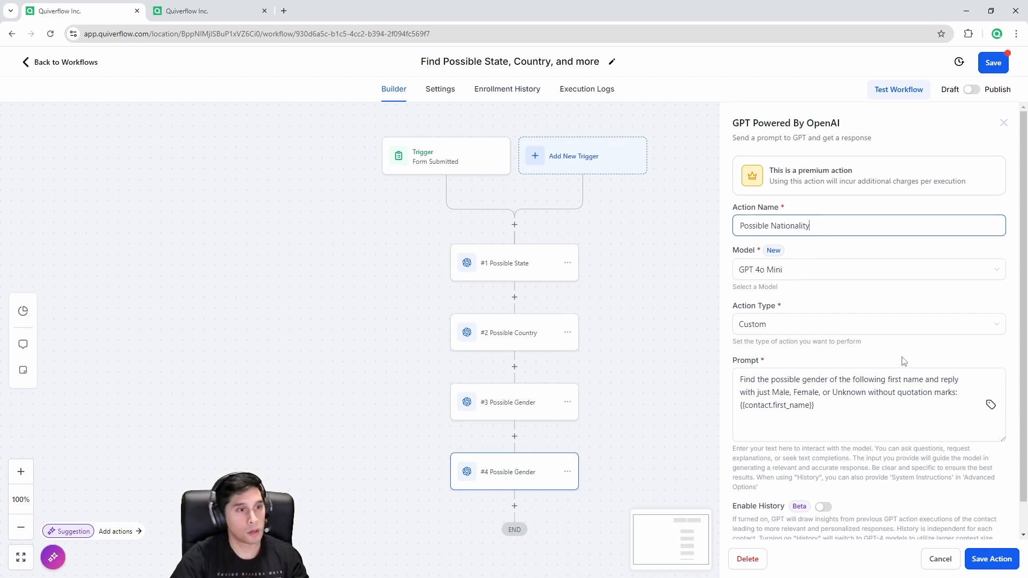
Step: Clear the gender prompt and paste in the nationality prompt
left_click(975, 399)
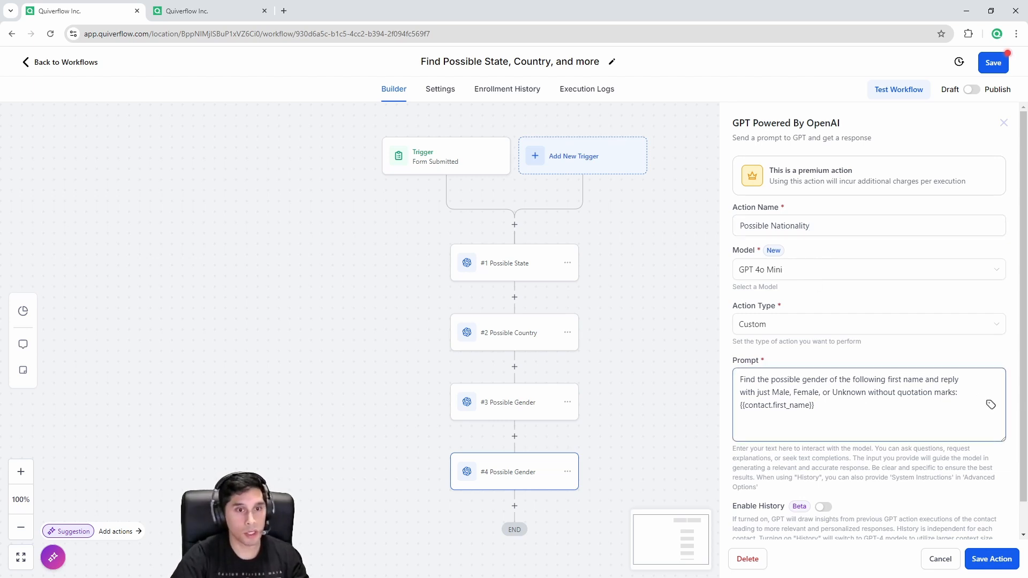
key("alt+Tab")
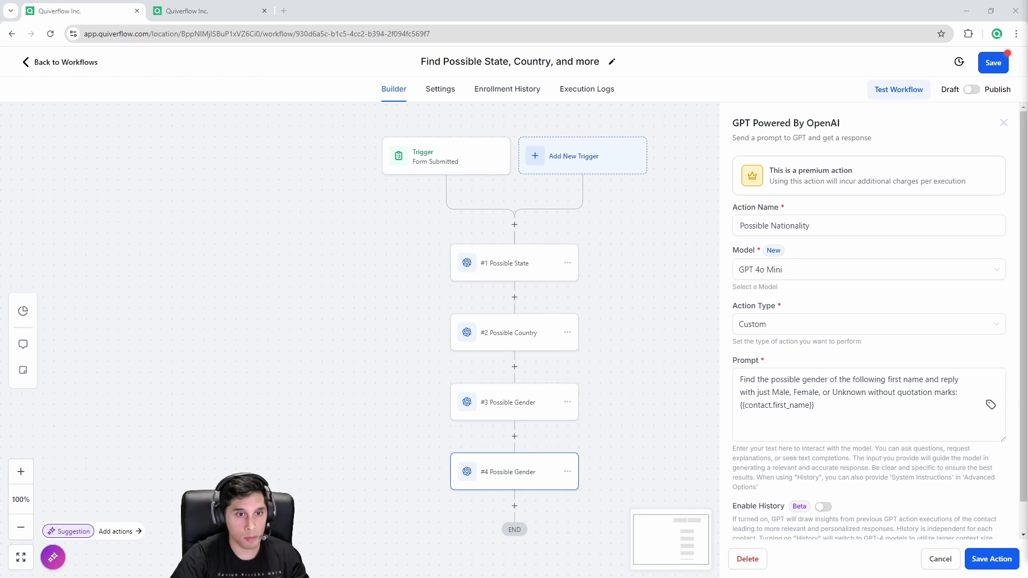
left_click(885, 397)
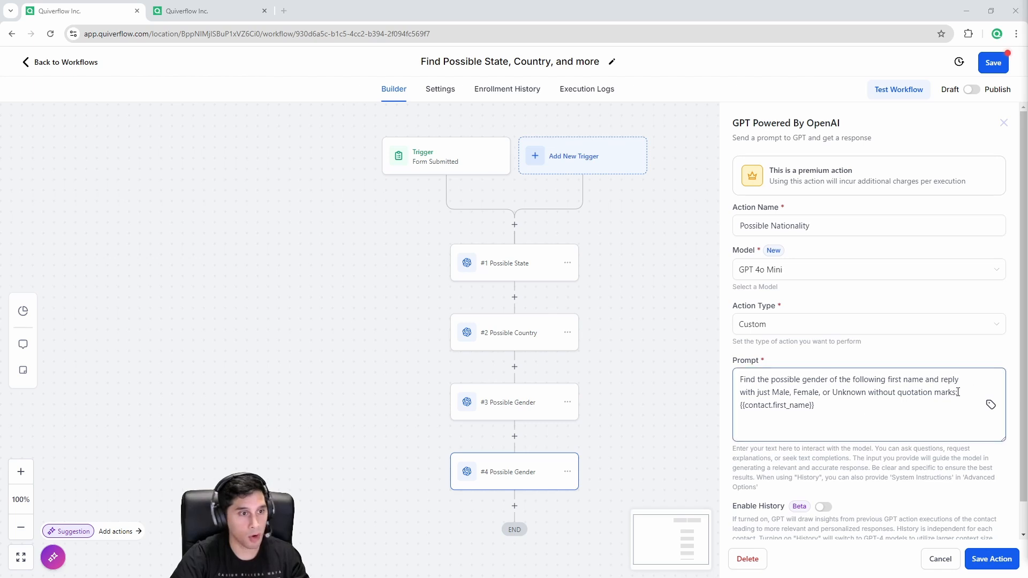
key("ctrl+a")
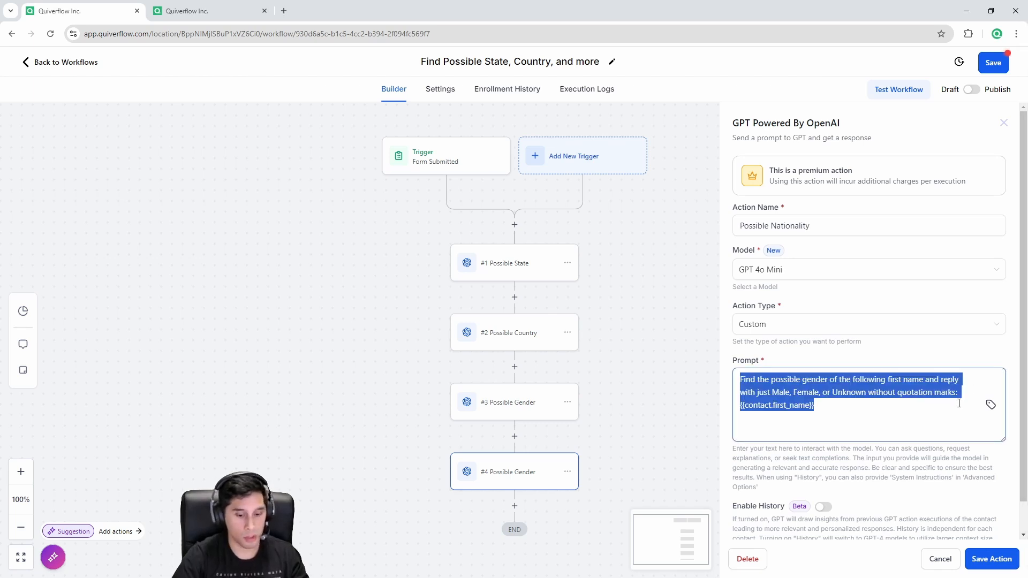
key("BackSpace")
type("Find the possible nationality of the following name and reply with just the nationality name without quotation marks:")
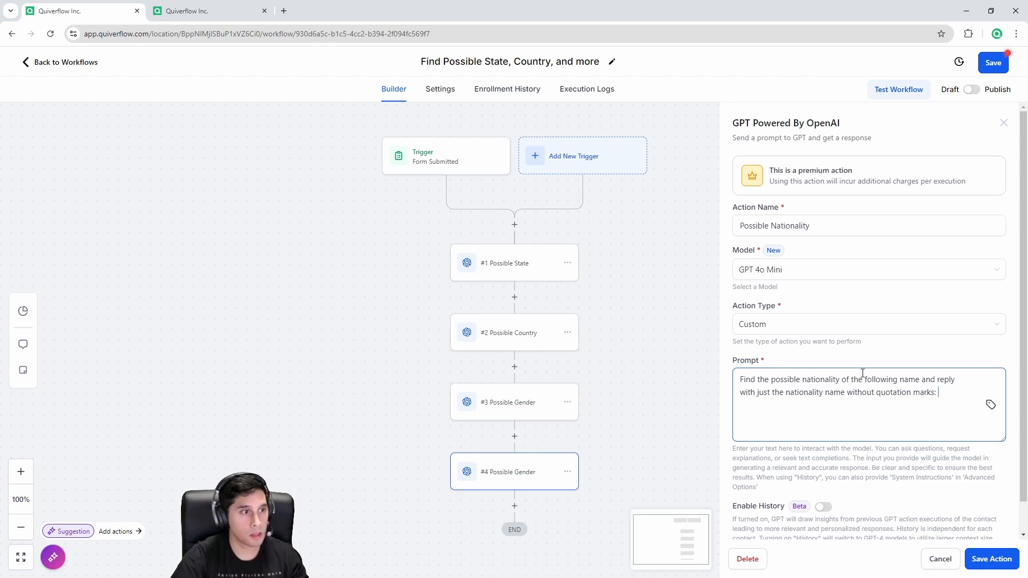
left_click_drag(774, 384, 893, 381)
Step: Insert the contact's Full Name into the prompt and save the step
left_click(952, 395)
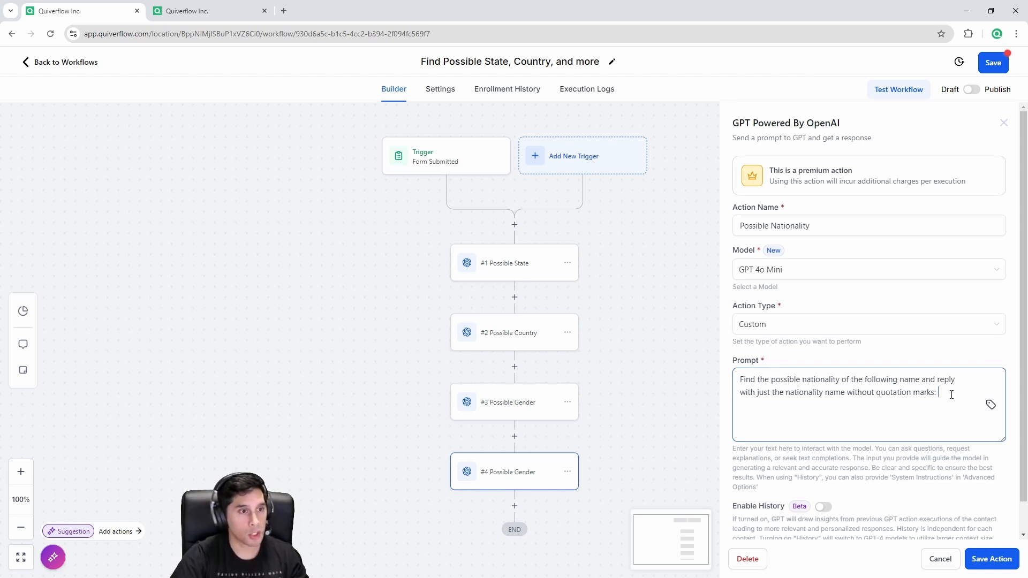
left_click(991, 405)
left_click(872, 198)
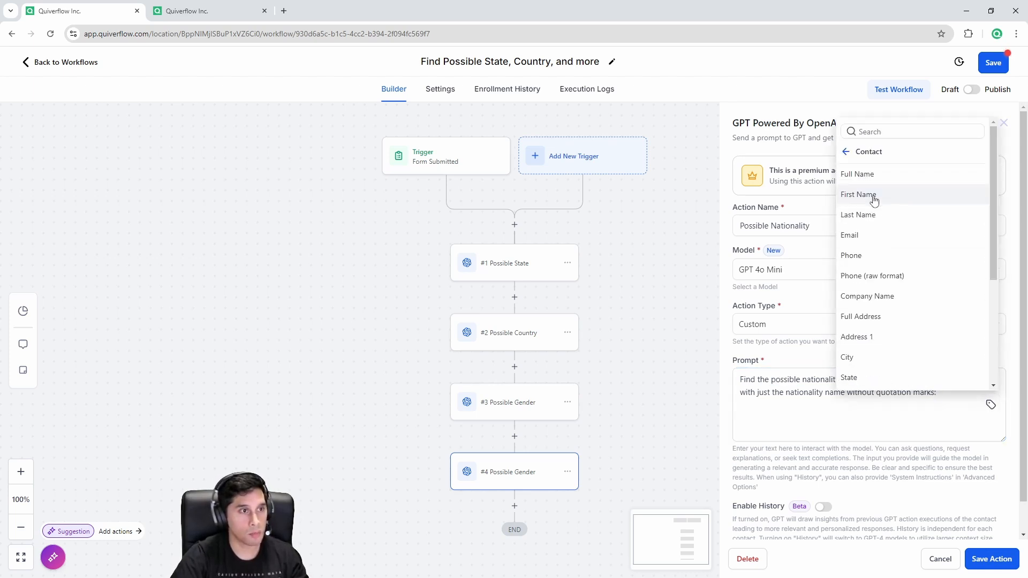
left_click(881, 176)
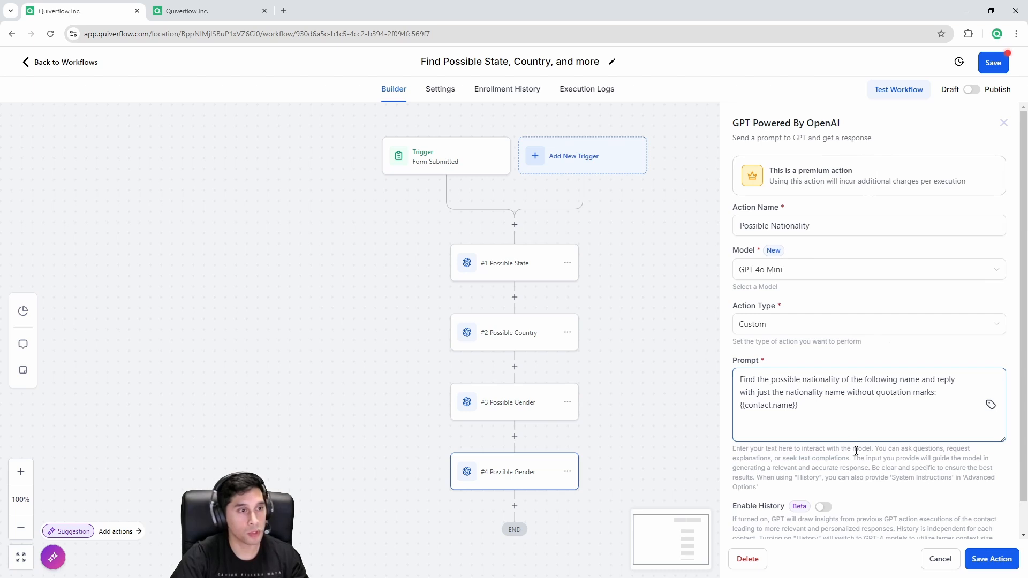
left_click_drag(813, 418, 742, 415)
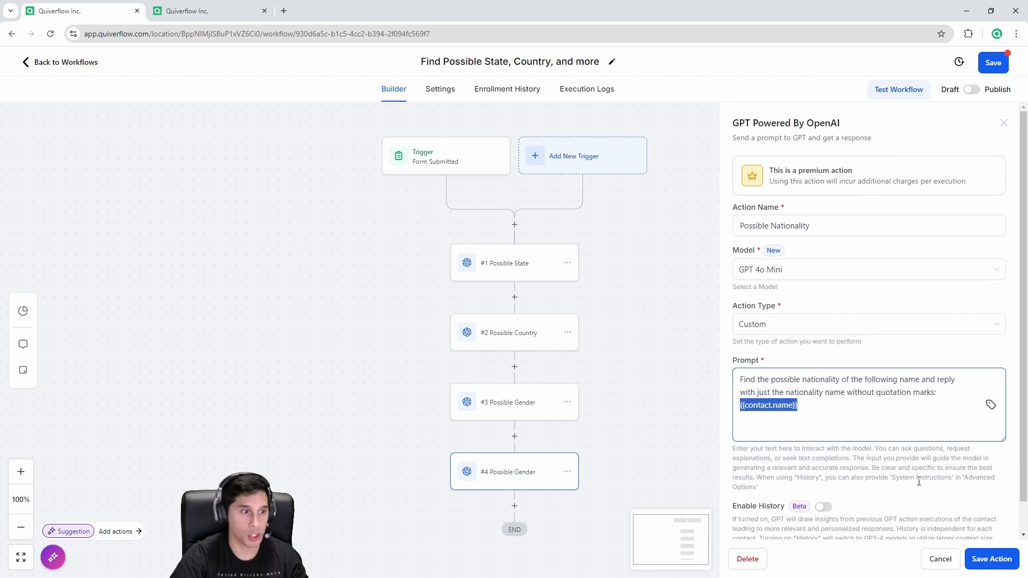
scroll(919, 481, "down", 1)
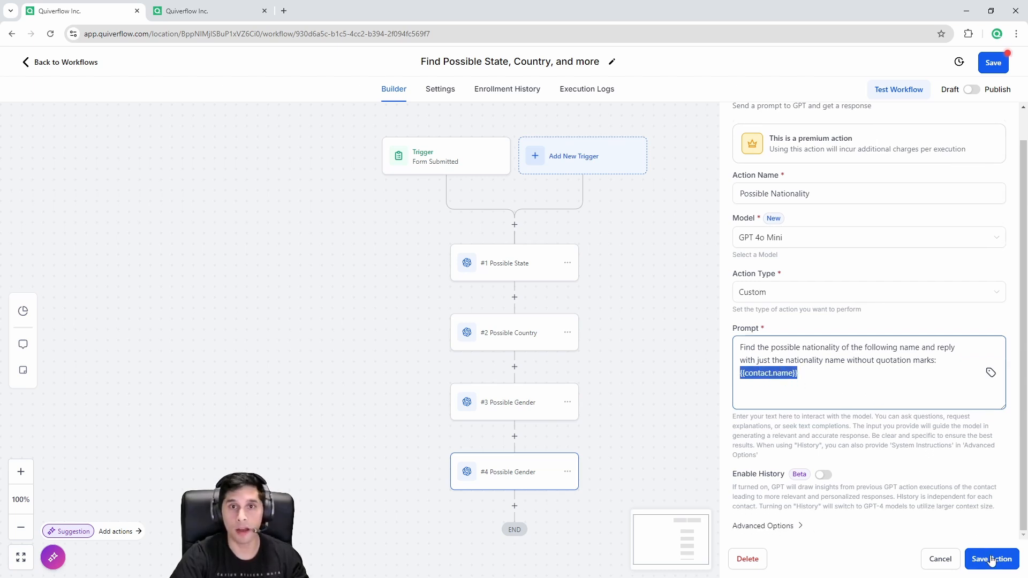
left_click(991, 560)
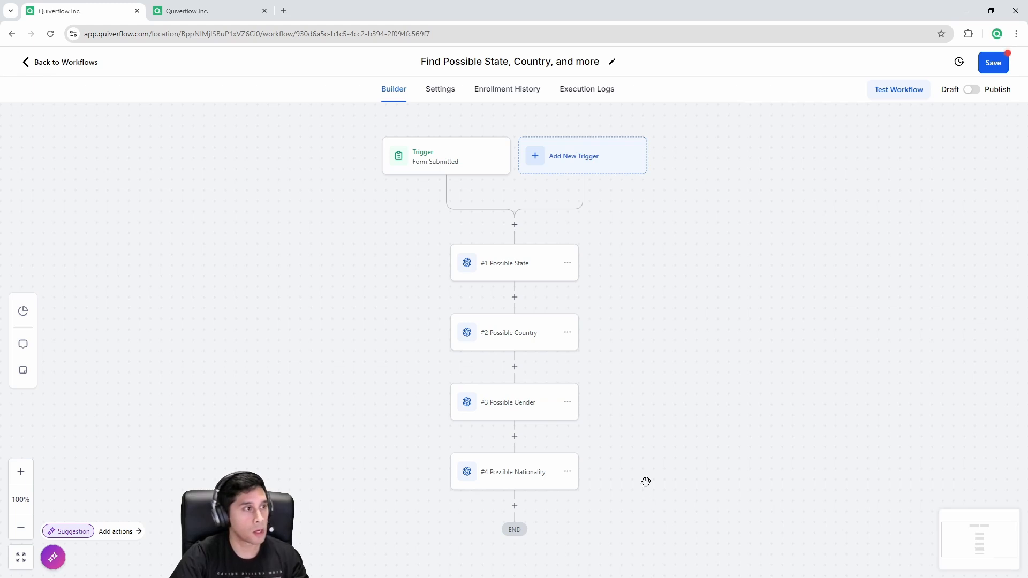
Step: Save the workflow and pan the canvas to review all four GPT steps
left_click(994, 60)
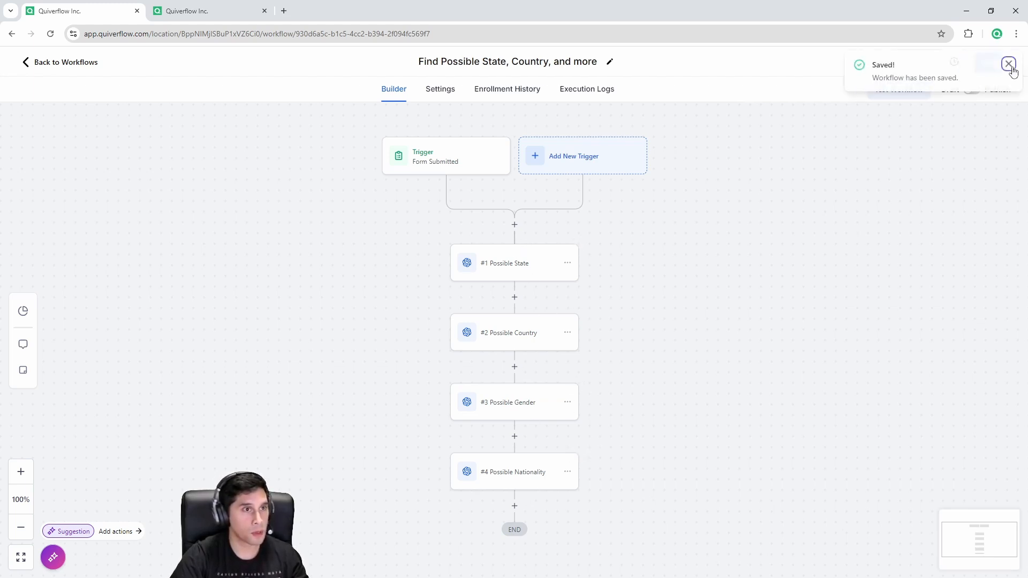
left_click(1007, 63)
left_click_drag(662, 498, 632, 402)
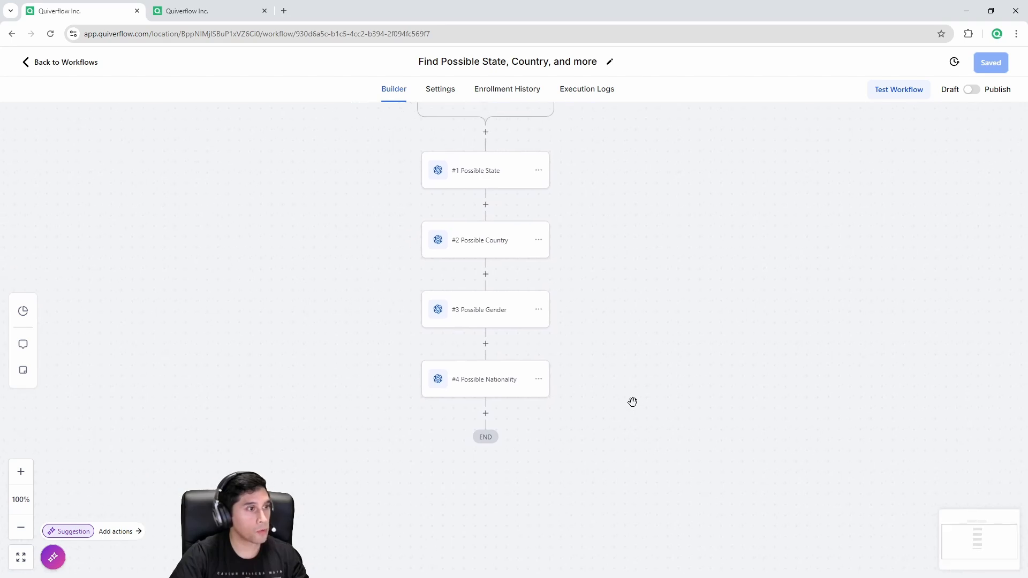
left_click_drag(633, 211, 631, 318)
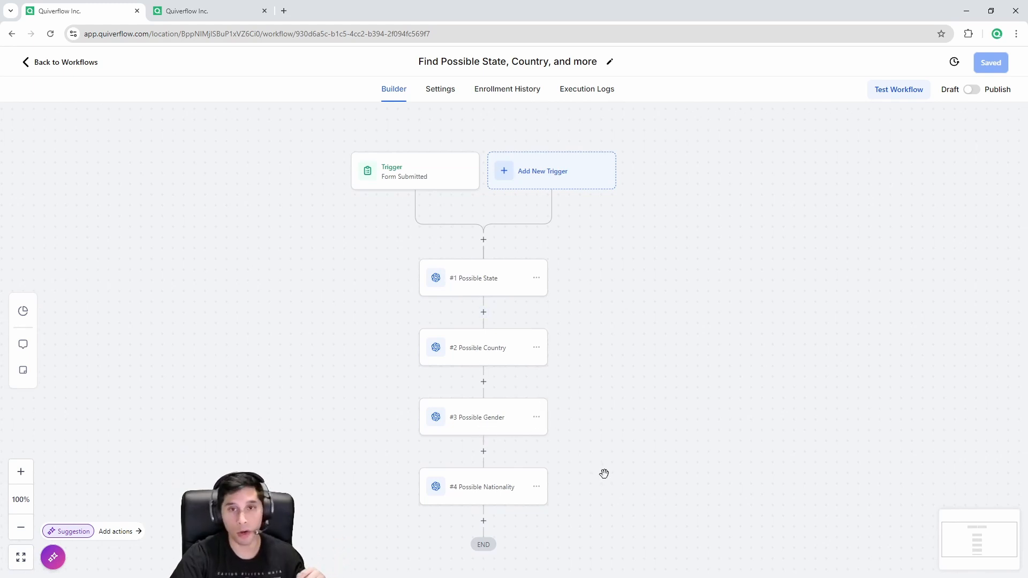
left_click_drag(604, 473, 616, 355)
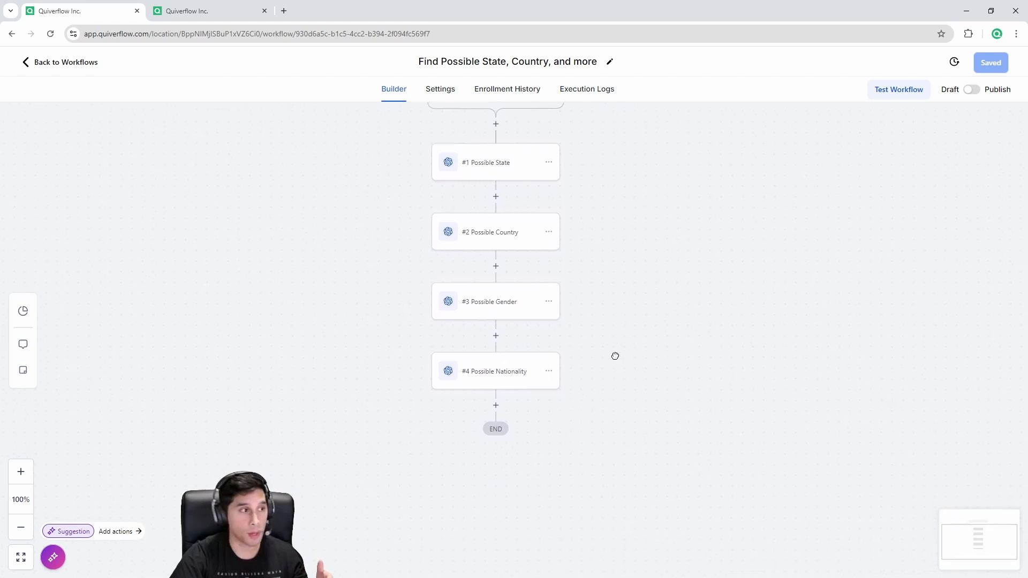
scroll(675, 428, "up", 1)
left_click_drag(675, 428, 674, 434)
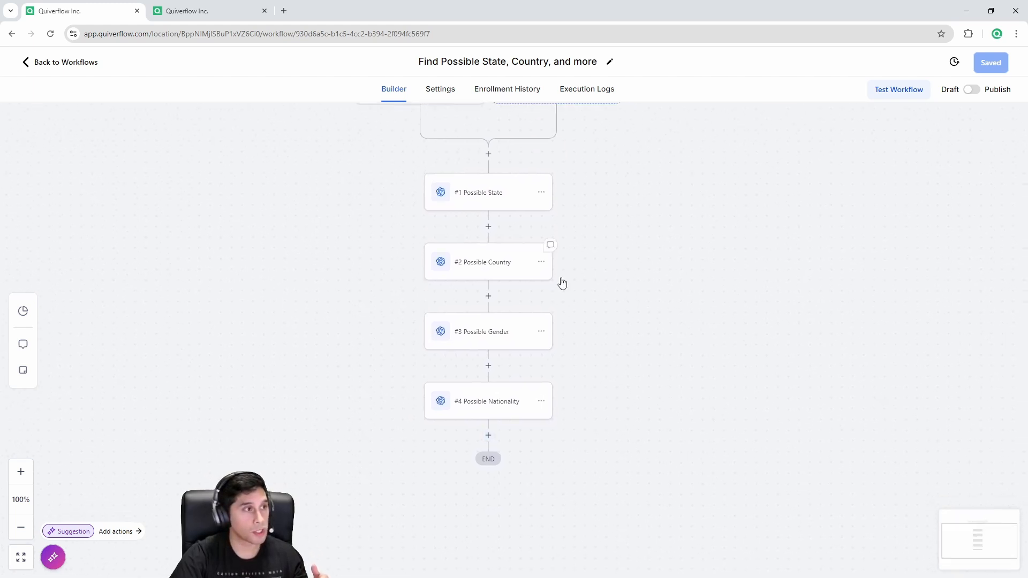
left_click_drag(562, 282, 536, 219)
Step: Add an Update Contact Field step after #4 Possible Nationality that updates the State field
left_click(463, 374)
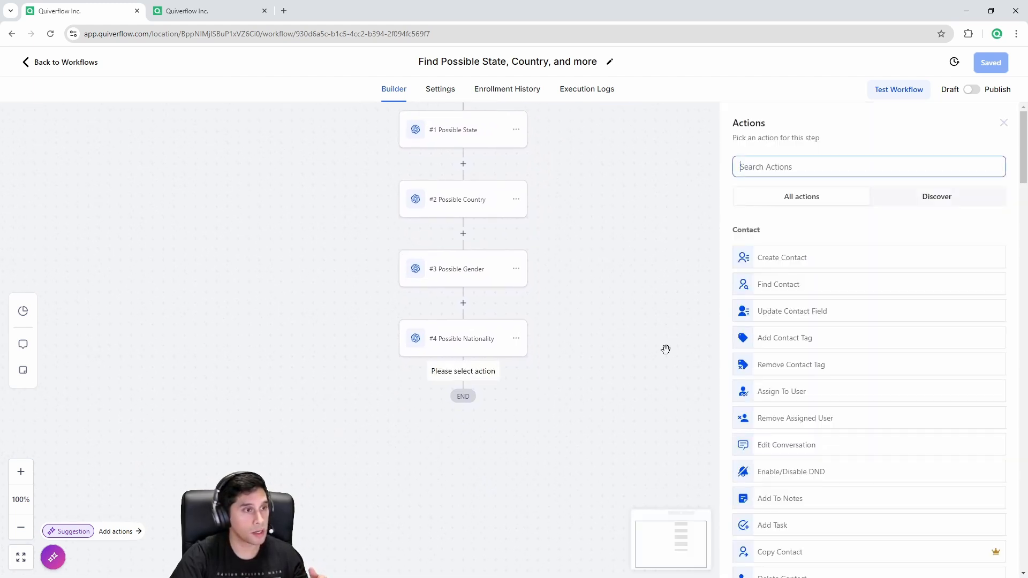
type("upd")
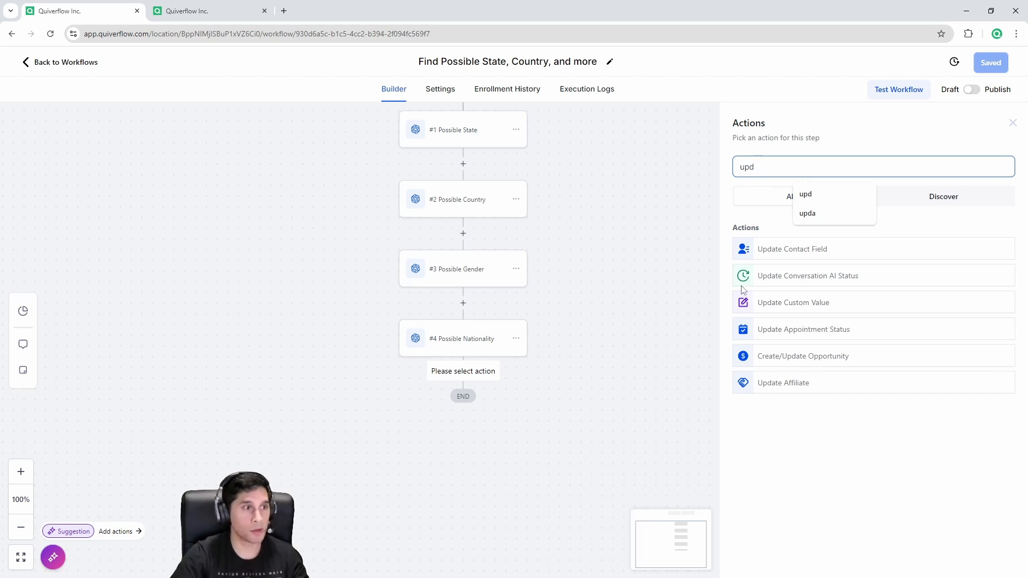
left_click(785, 252)
left_click(703, 266)
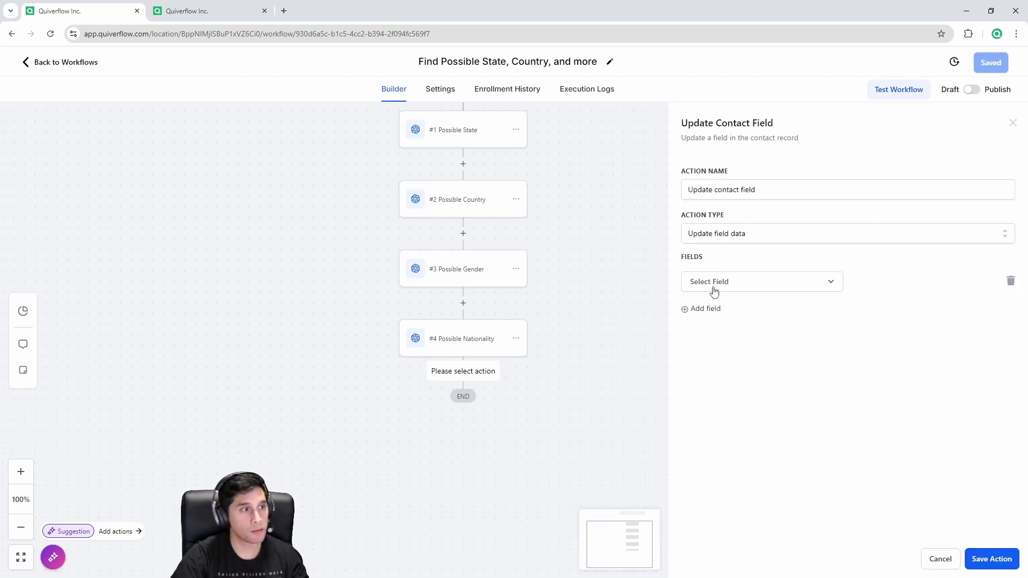
left_click(715, 291)
scroll(765, 391, "down", 3)
scroll(766, 396, "down", 2)
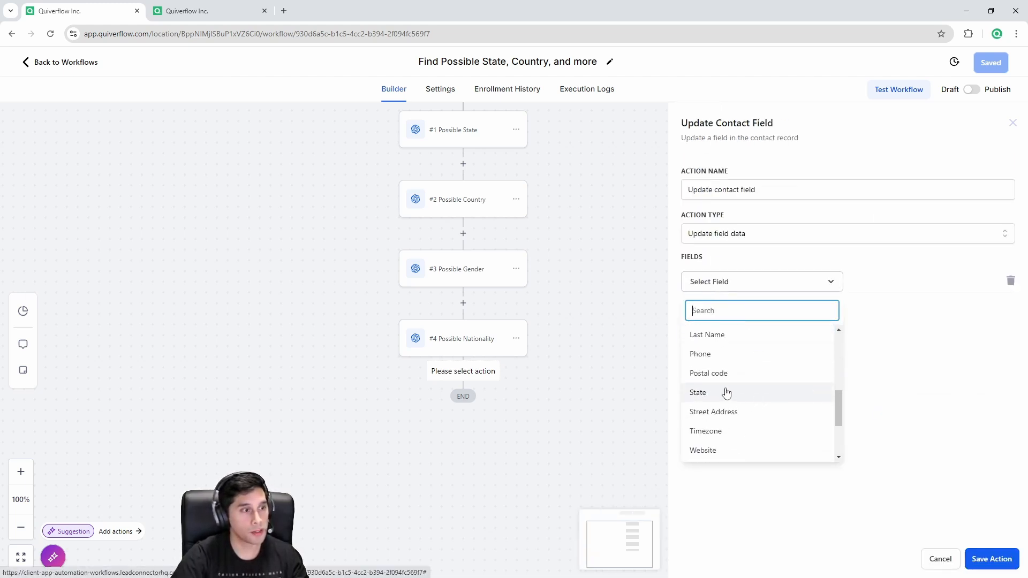
left_click(725, 393)
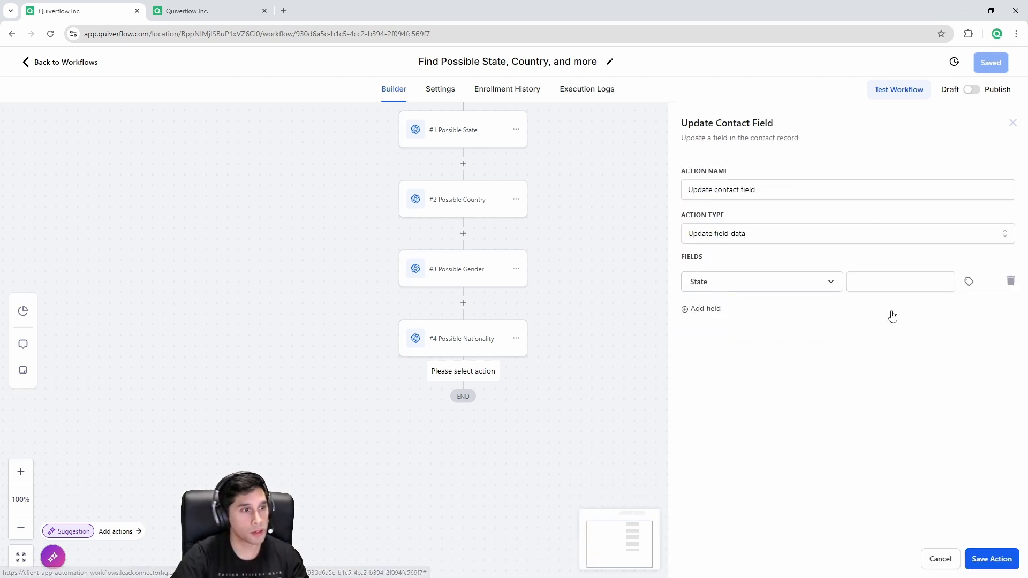
Step: Set the State value to the #1 Possible State GPT response and save the action
left_click(970, 283)
scroll(937, 385, "down", 3)
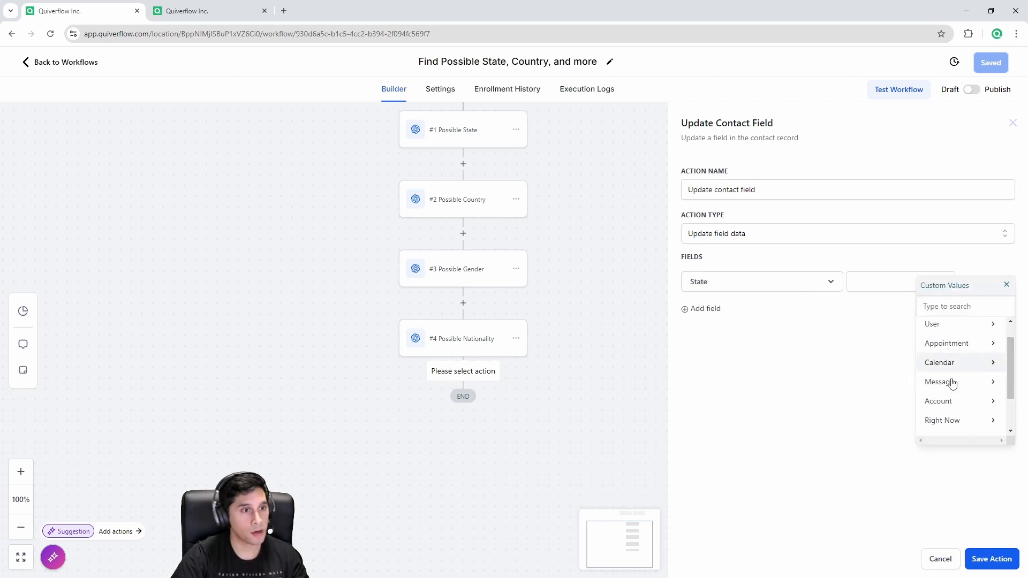
left_click(941, 410)
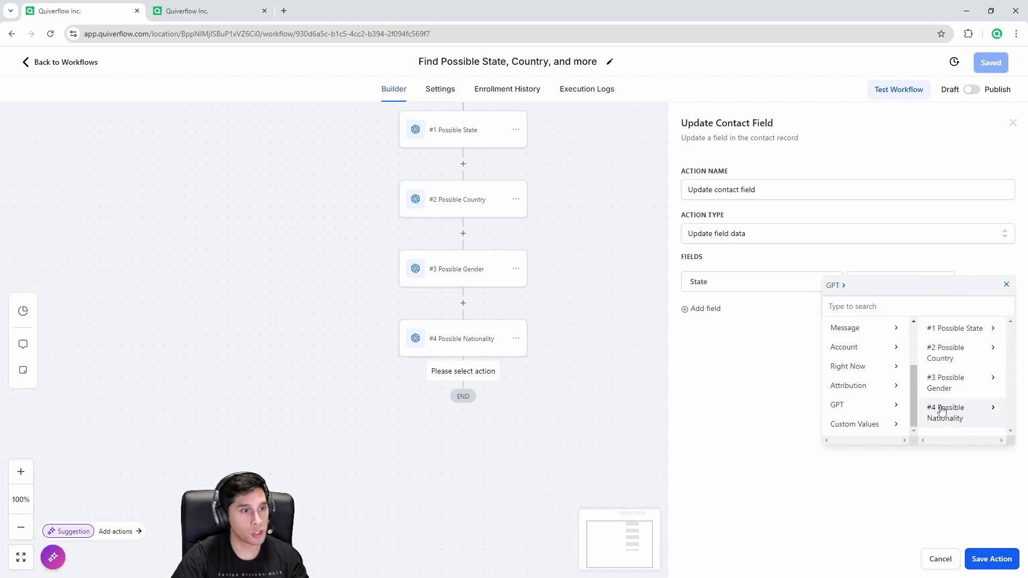
left_click(959, 332)
left_click(968, 332)
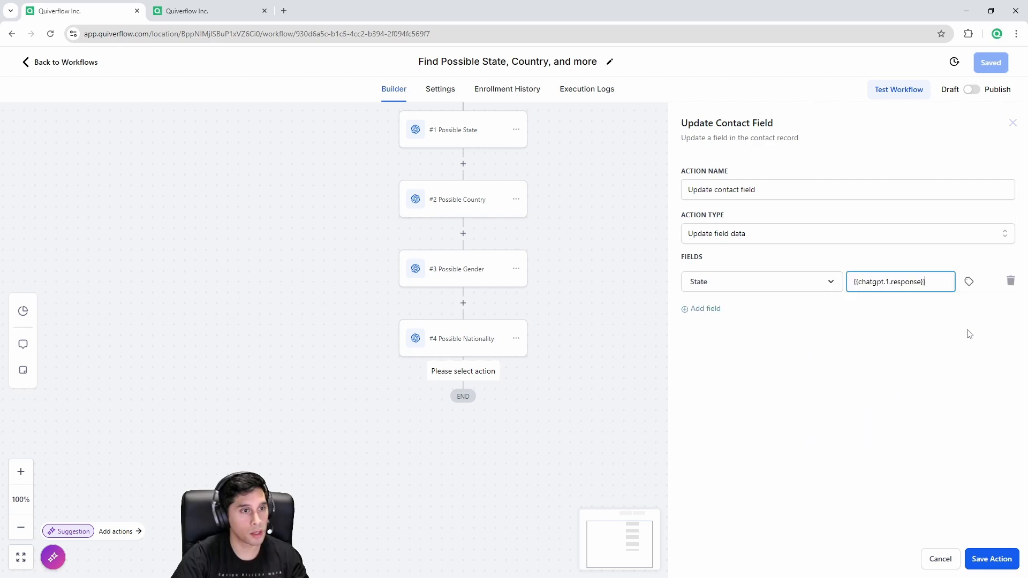
left_click_drag(876, 282, 938, 279)
left_click(905, 425)
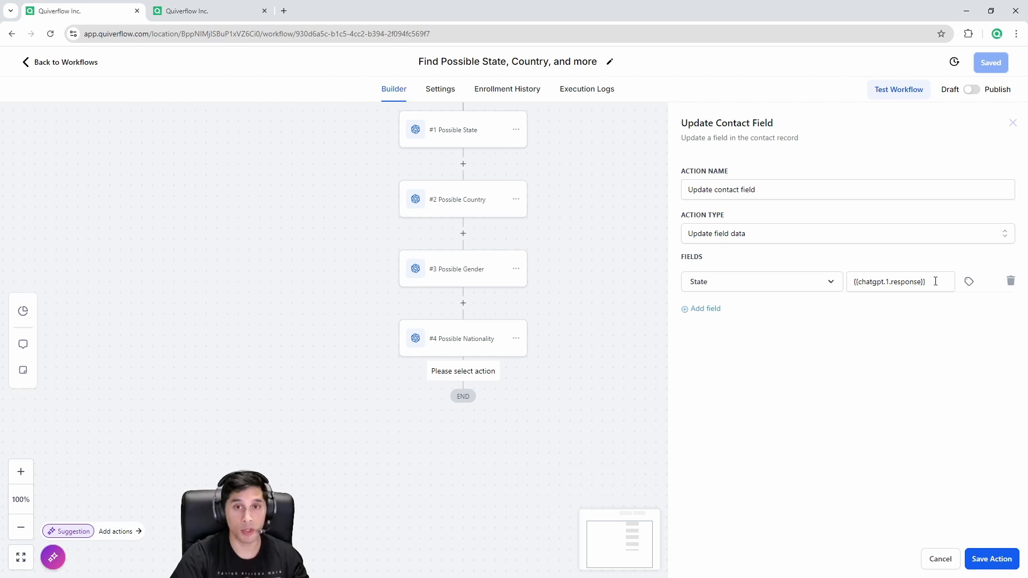
left_click_drag(935, 281, 840, 285)
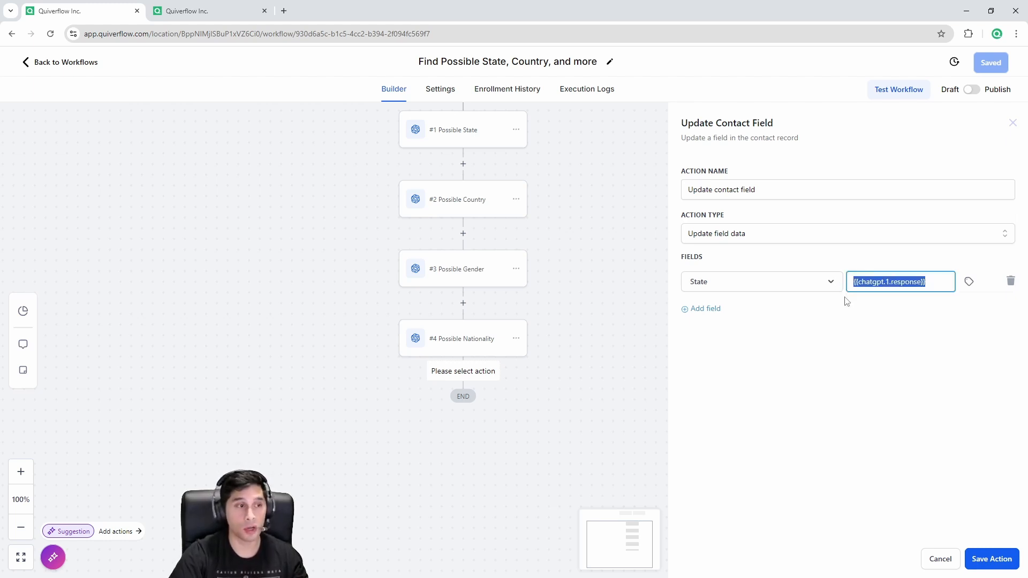
left_click(991, 558)
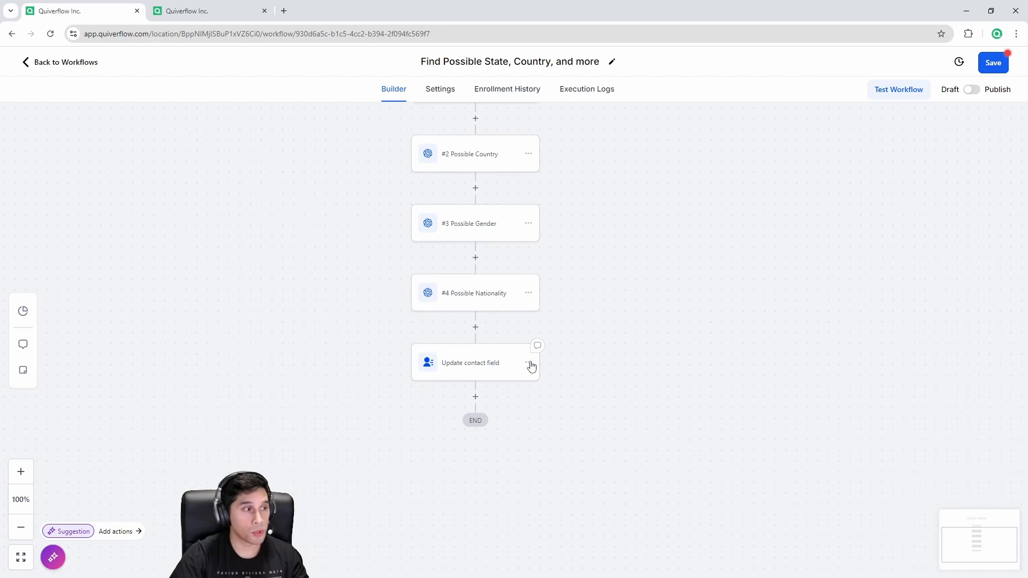
Step: Start an Update Contact Field step for Country below Update contact field, then discard it unfinished
left_click(475, 397)
type("up")
left_click(772, 251)
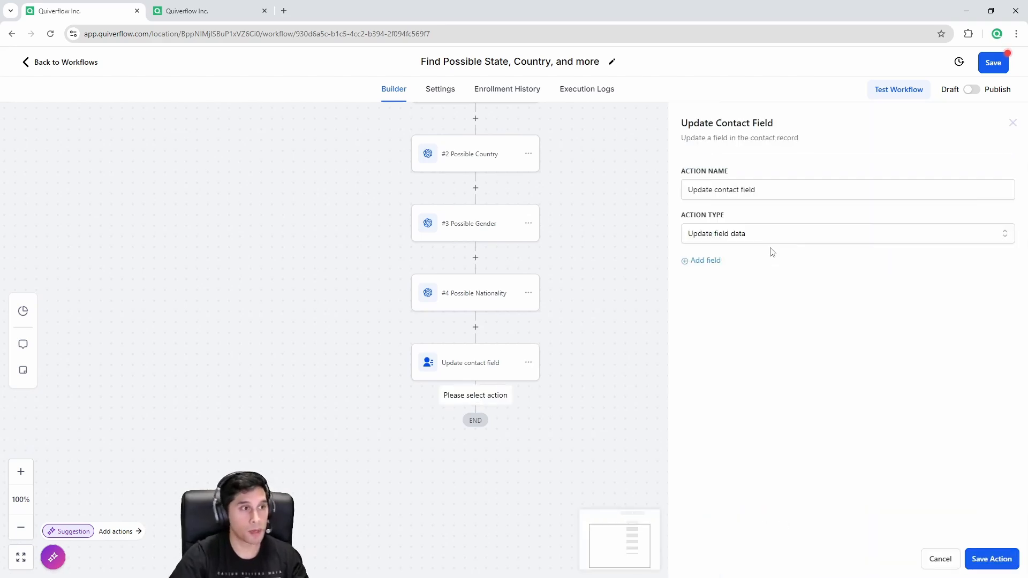
left_click(719, 261)
left_click(720, 286)
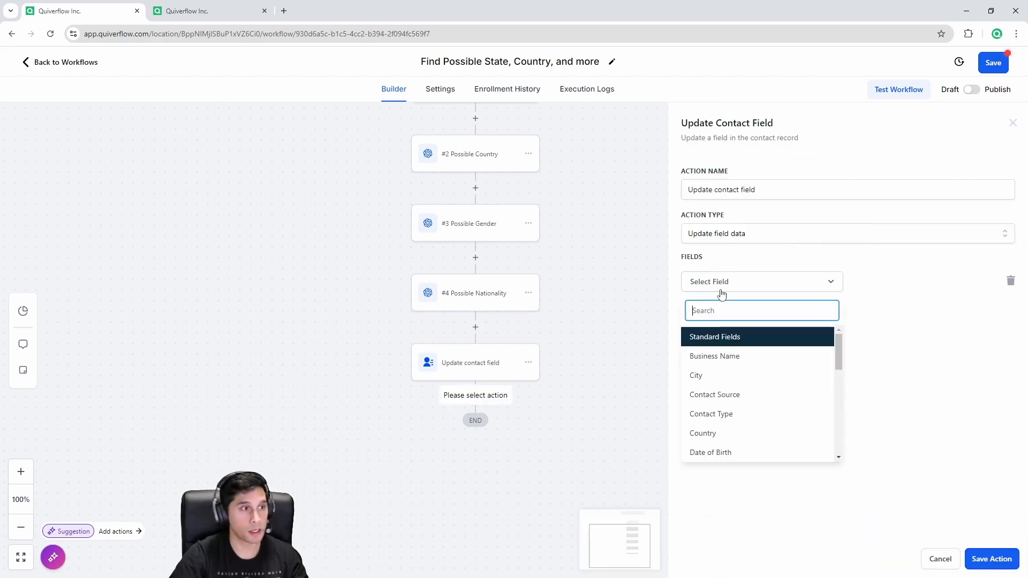
left_click(730, 432)
left_click(883, 283)
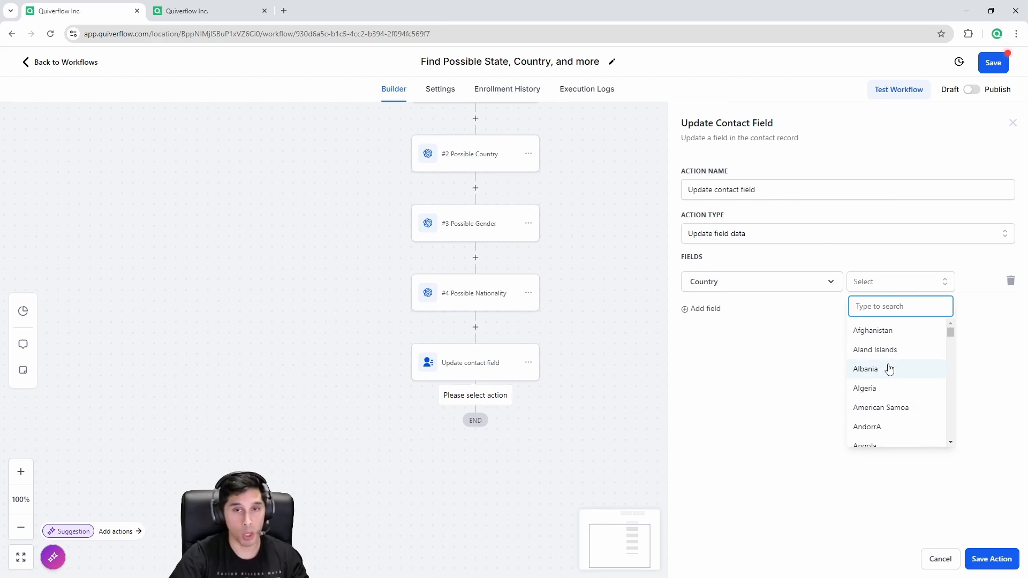
left_click(797, 416)
left_click(940, 559)
Step: Add an If/Else condition step below the Update contact field step
left_click(474, 398)
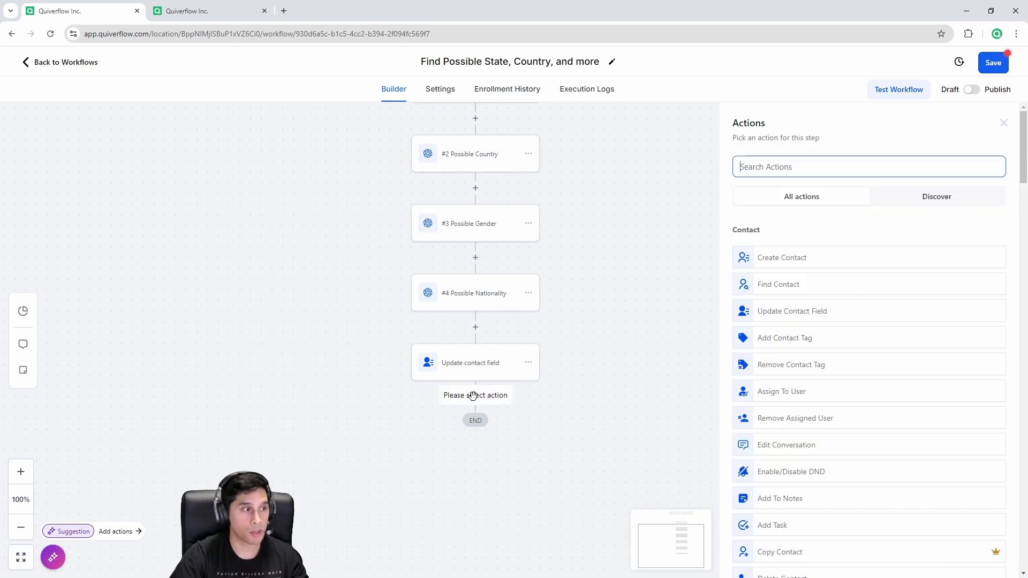
type("if")
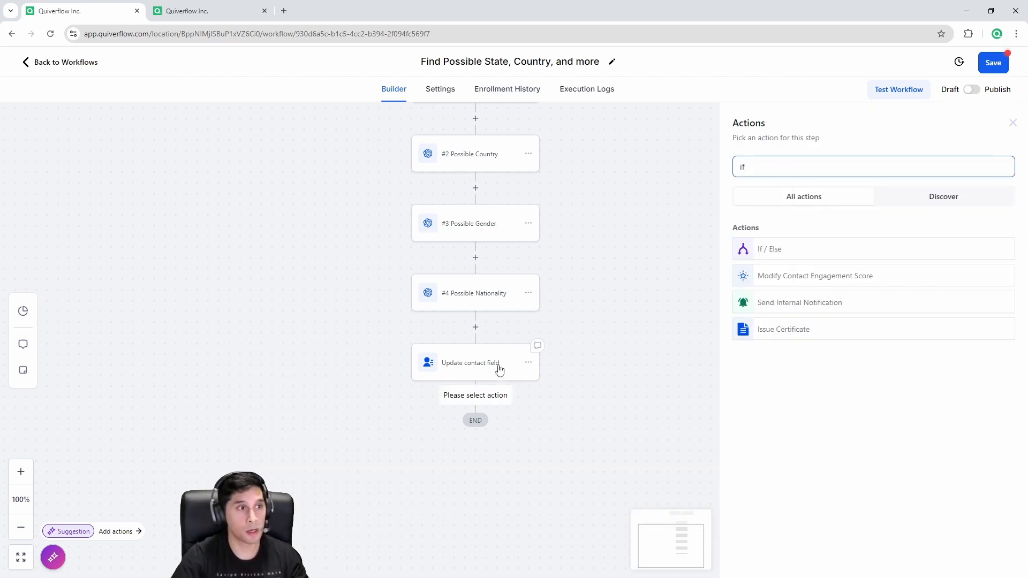
left_click(782, 249)
left_click(635, 325)
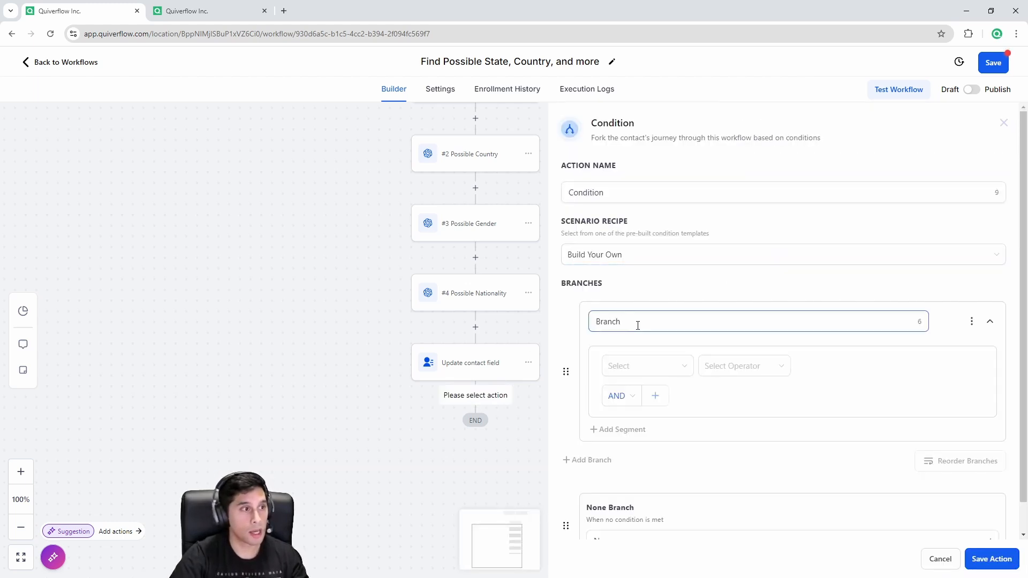
left_click_drag(636, 326, 590, 323)
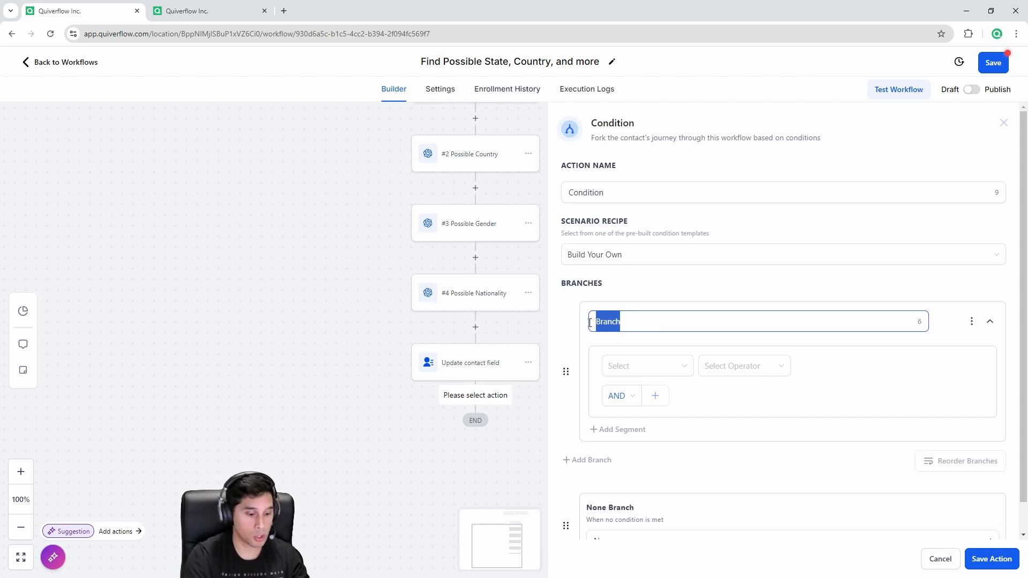
Step: Name the condition step Country and its first branch Canada
left_click_drag(616, 193, 570, 196)
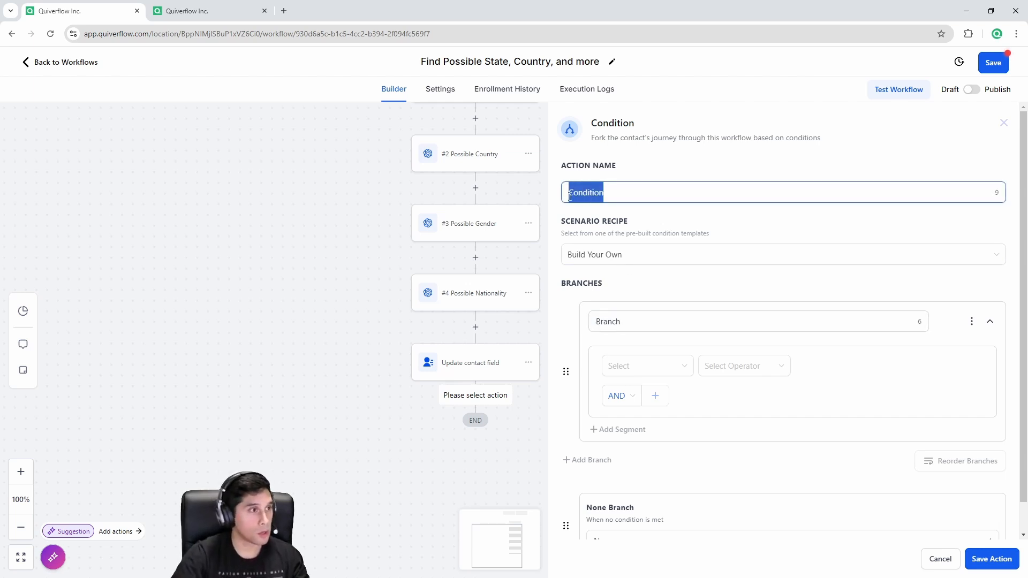
type("C")
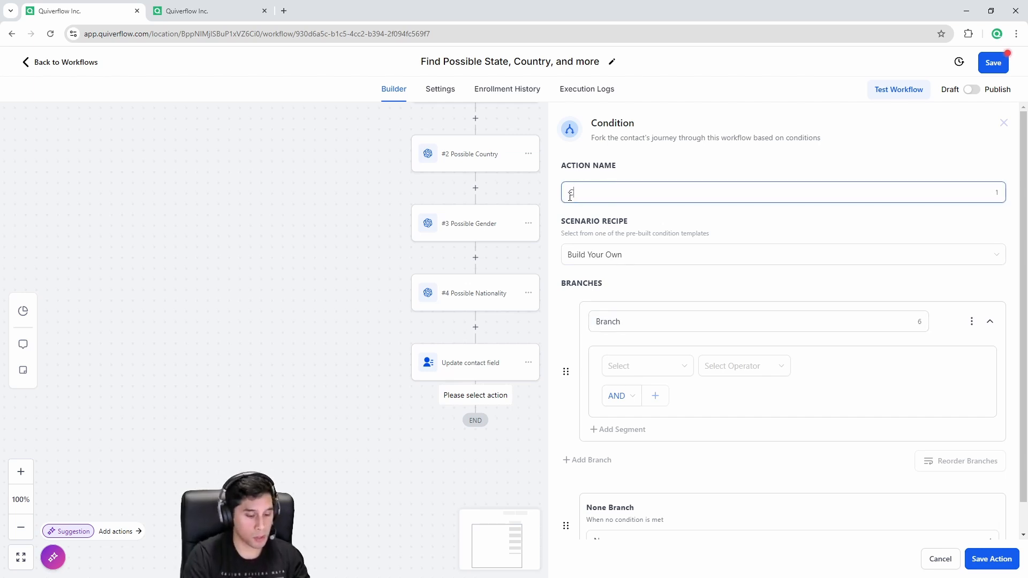
type("ountry")
key("ctrl+a")
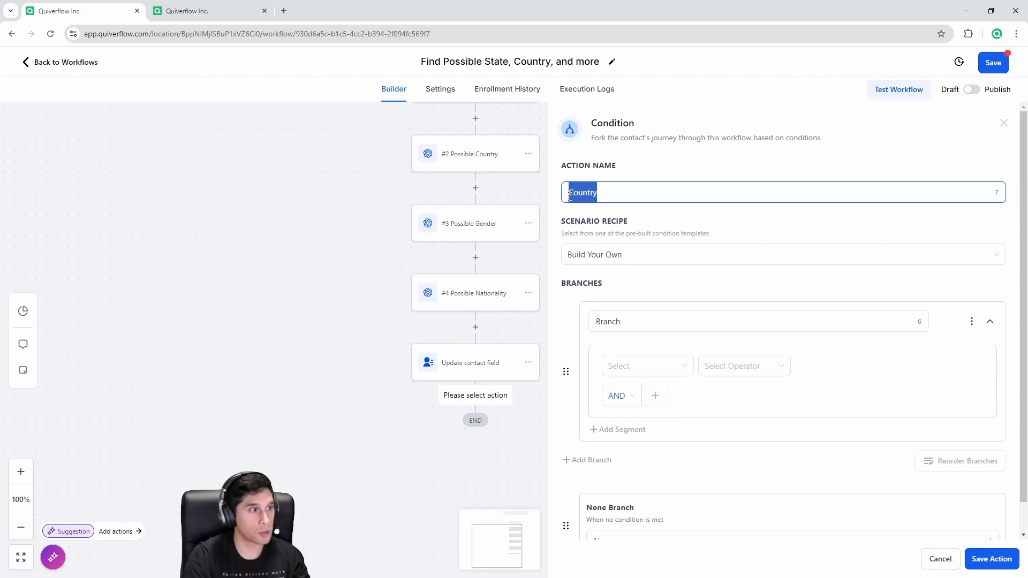
type("State")
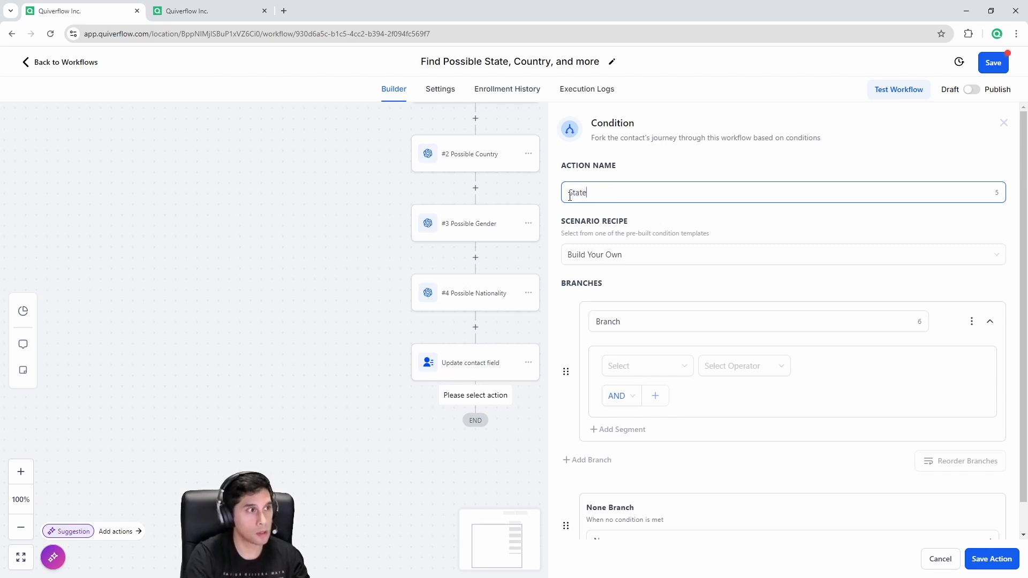
left_click_drag(622, 322, 591, 324)
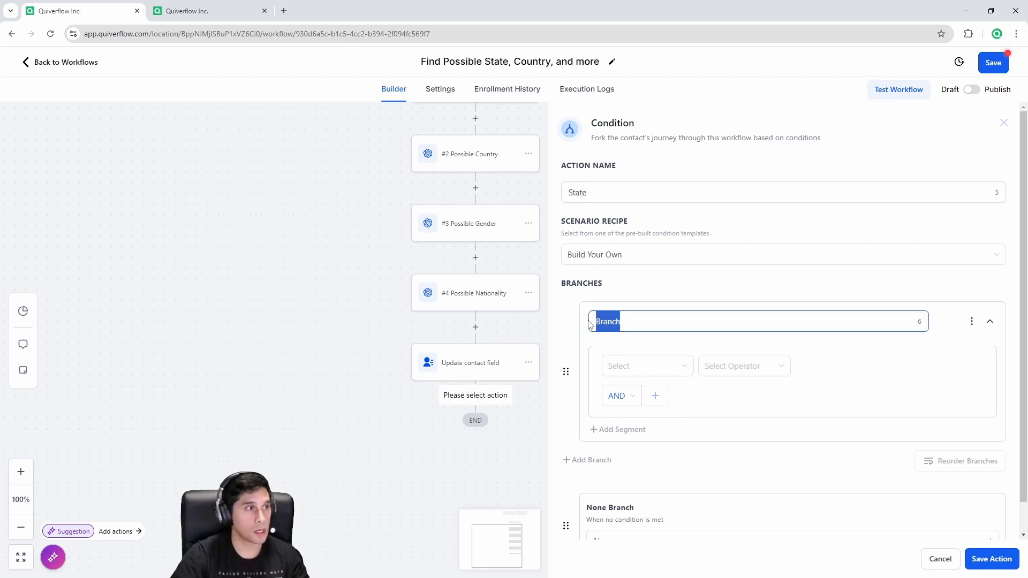
left_click_drag(296, 324, 229, 394)
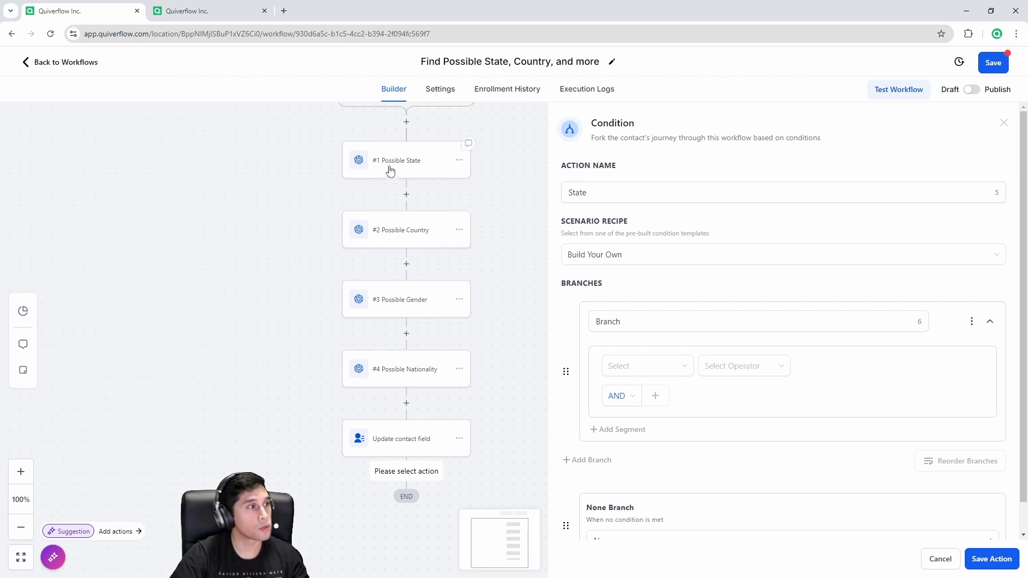
left_click_drag(251, 336, 261, 273)
left_click_drag(589, 191, 569, 189)
type("C")
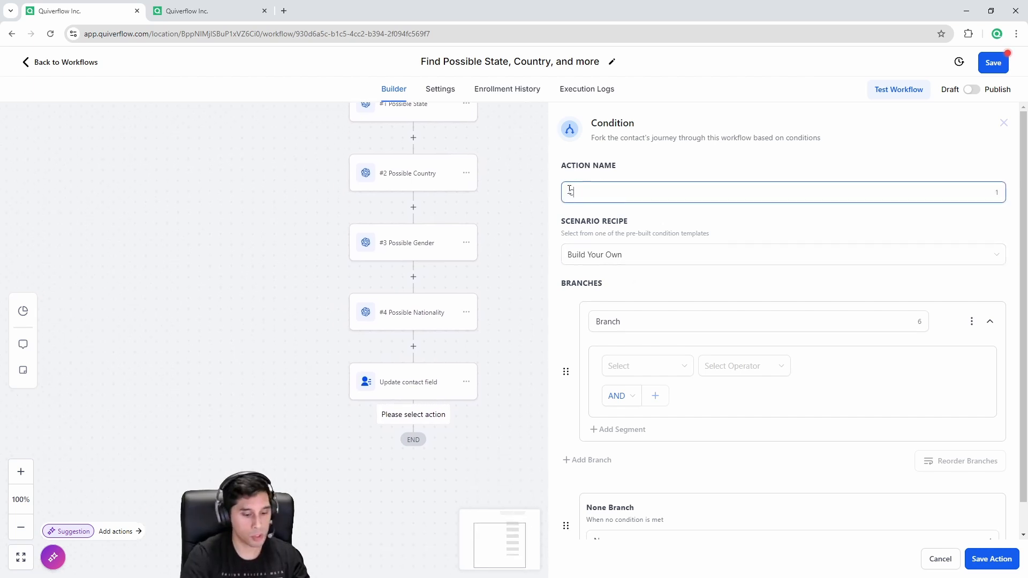
type("ountry")
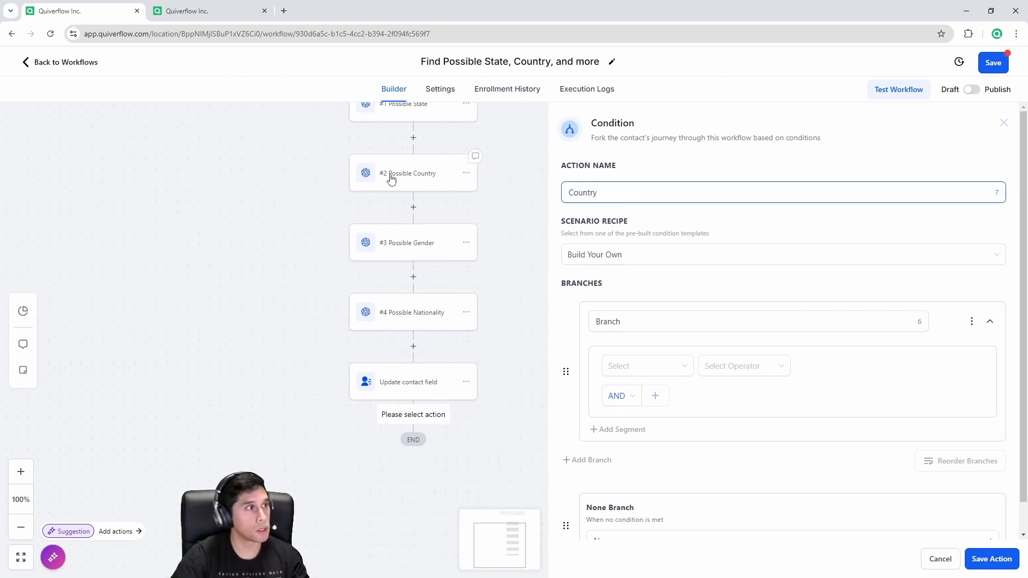
left_click(643, 320)
left_click_drag(643, 320, 598, 320)
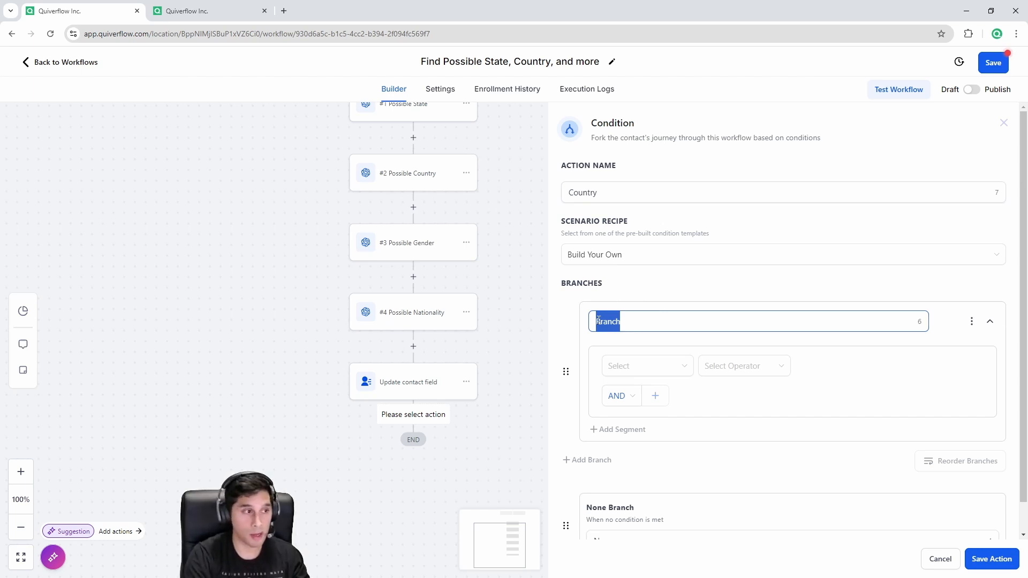
type("Canada")
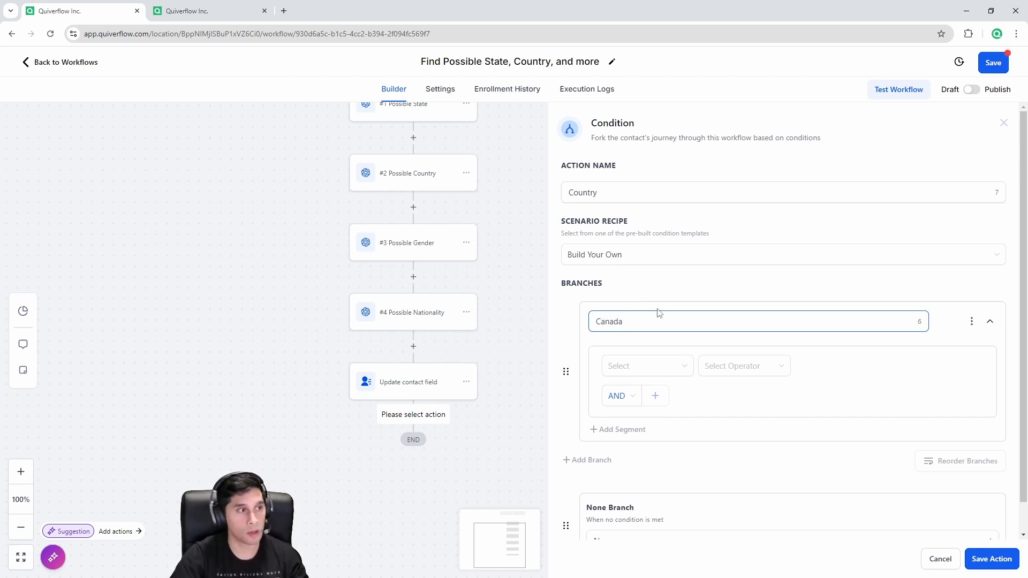
Step: Make the Canada branch check that #2 Possible Country response contains Canada, and add a second branch
left_click(640, 365)
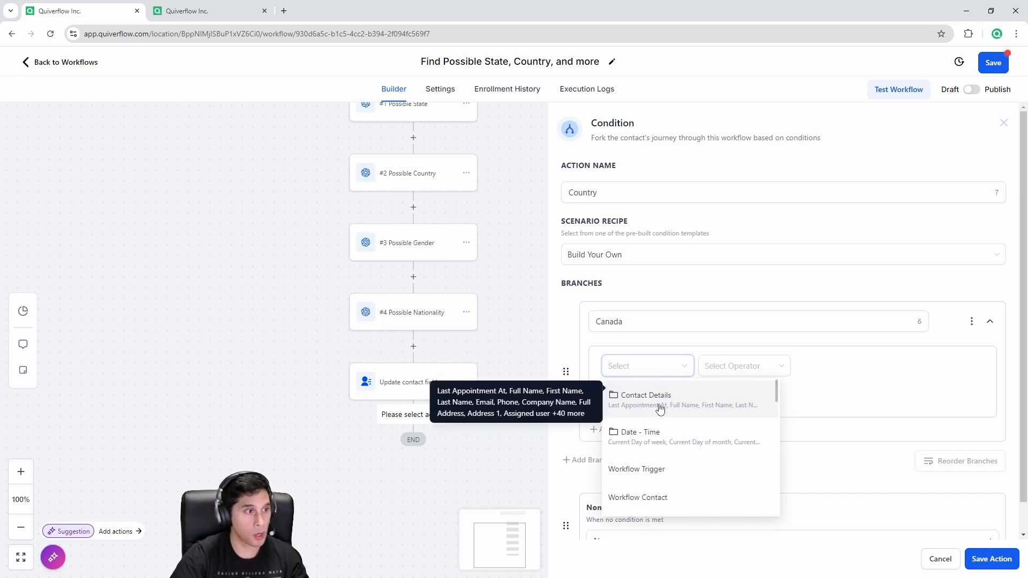
scroll(689, 431, "down", 5)
left_click(677, 436)
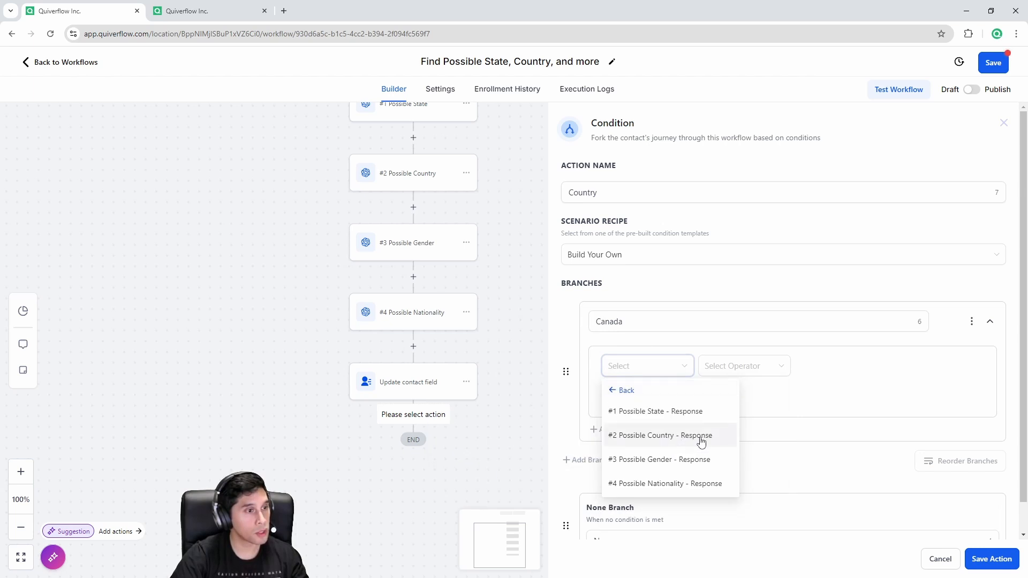
left_click(701, 440)
left_click(728, 370)
left_click(740, 429)
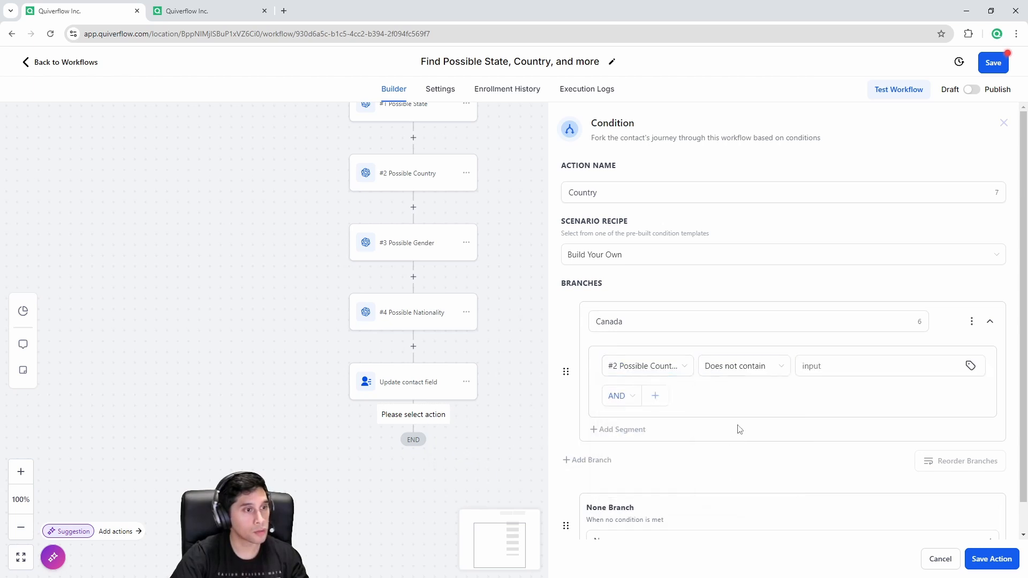
left_click(746, 366)
left_click(738, 427)
left_click(831, 372)
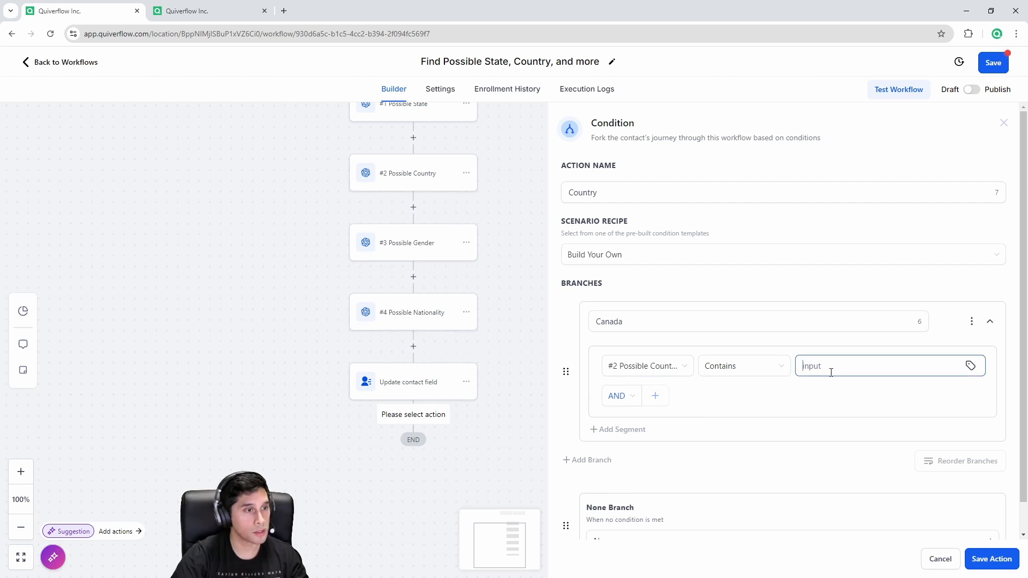
type("Canada")
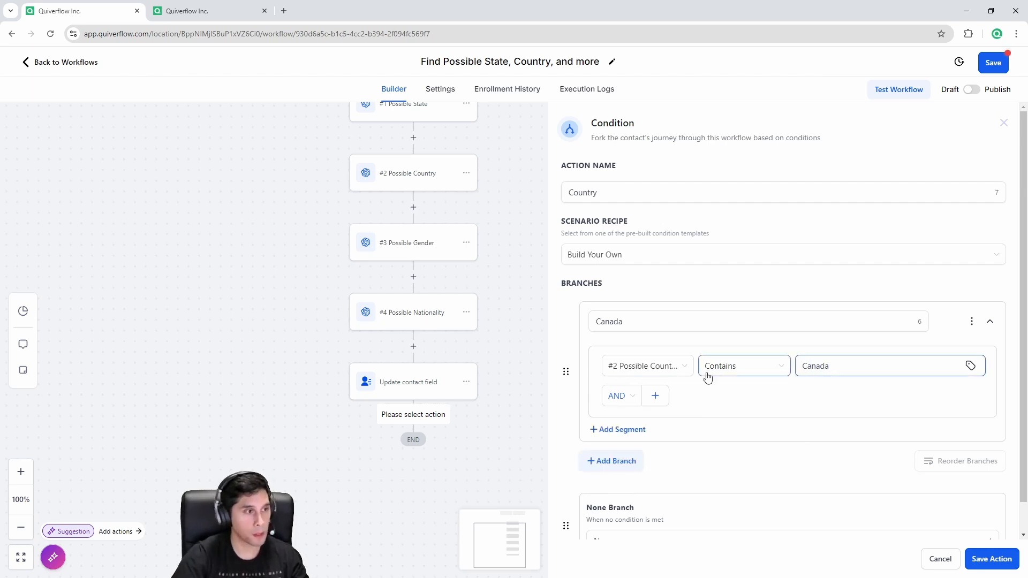
left_click(622, 460)
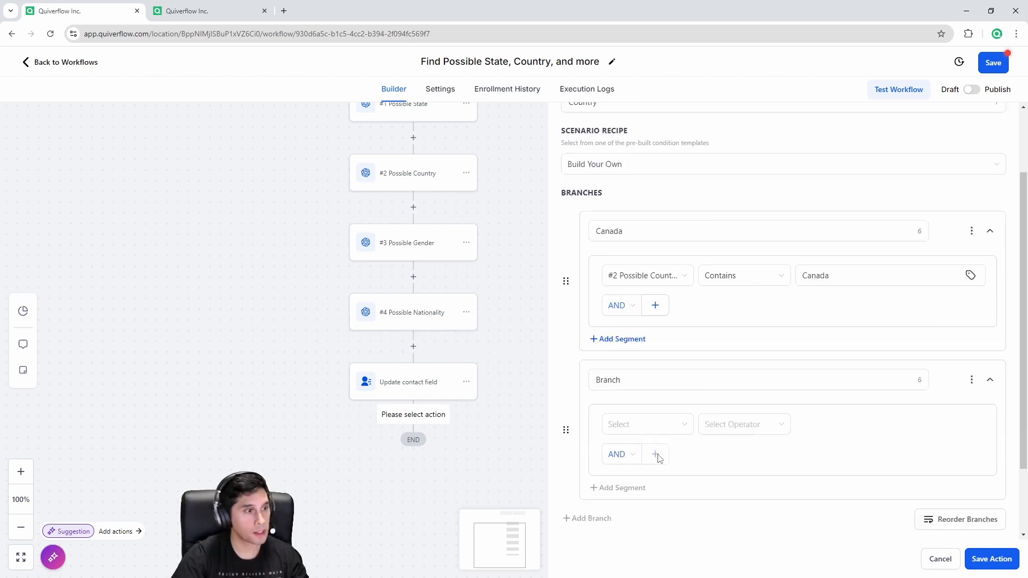
Step: Name the second branch US, match #2 Possible Country response containing United States, and save
left_click_drag(622, 363, 586, 364)
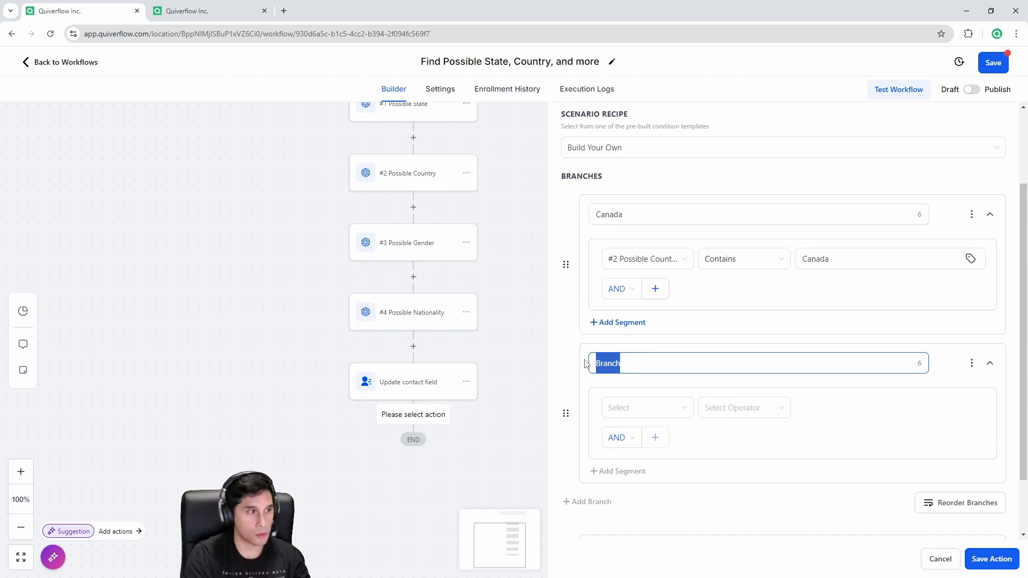
type("US")
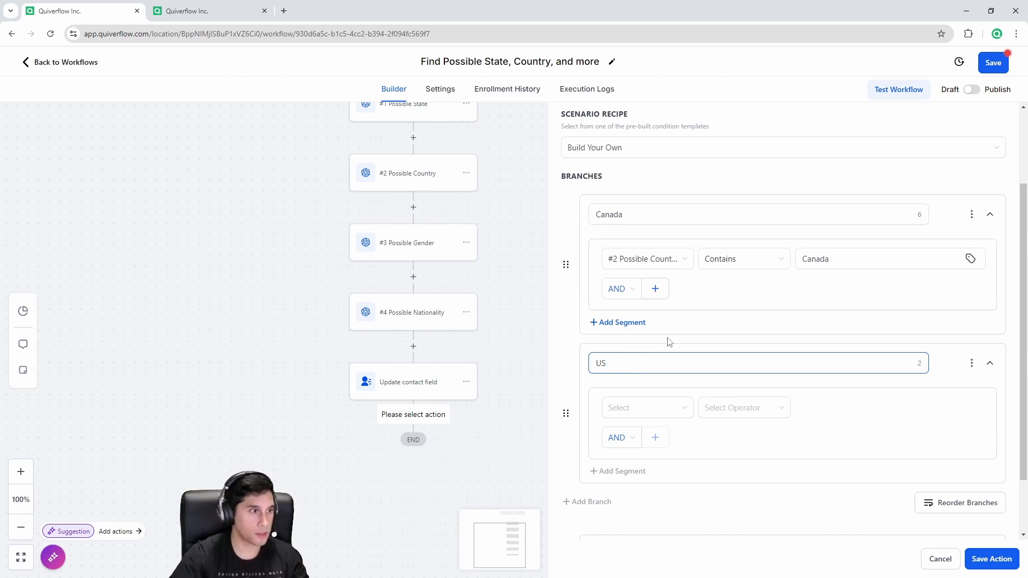
left_click(648, 409)
scroll(676, 475, "down", 1)
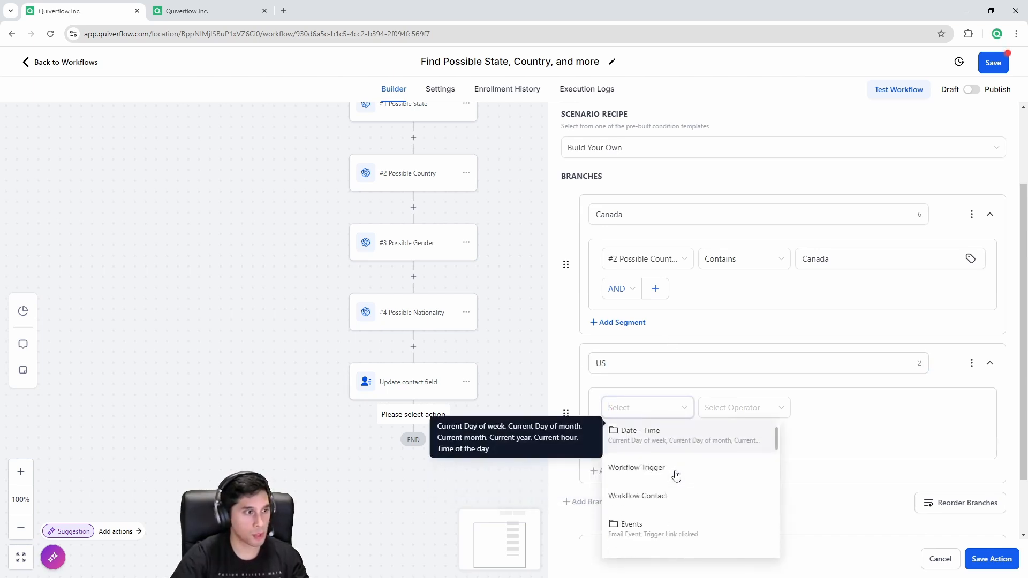
scroll(676, 475, "down", 2)
left_click(673, 476)
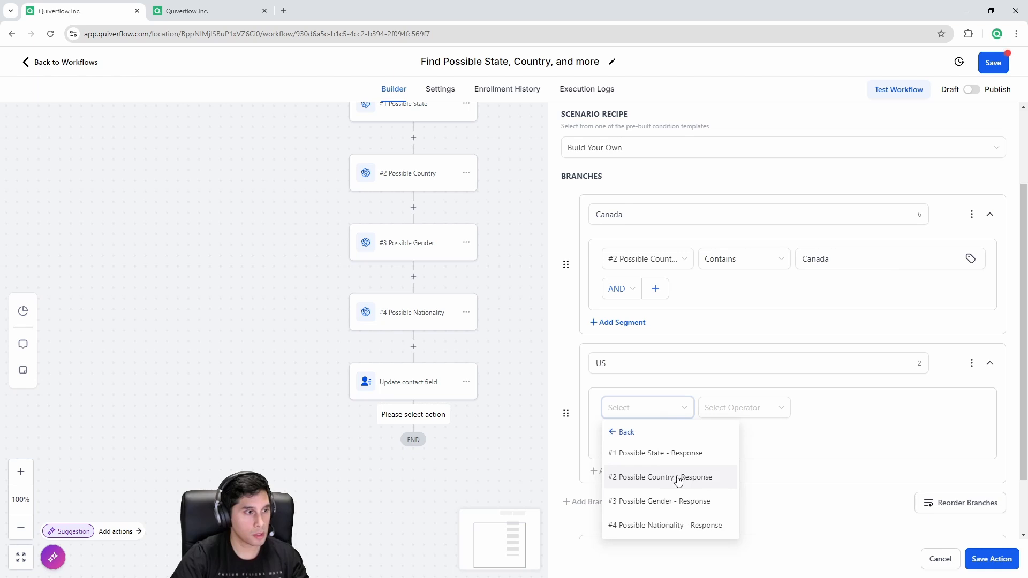
left_click(679, 479)
left_click(731, 415)
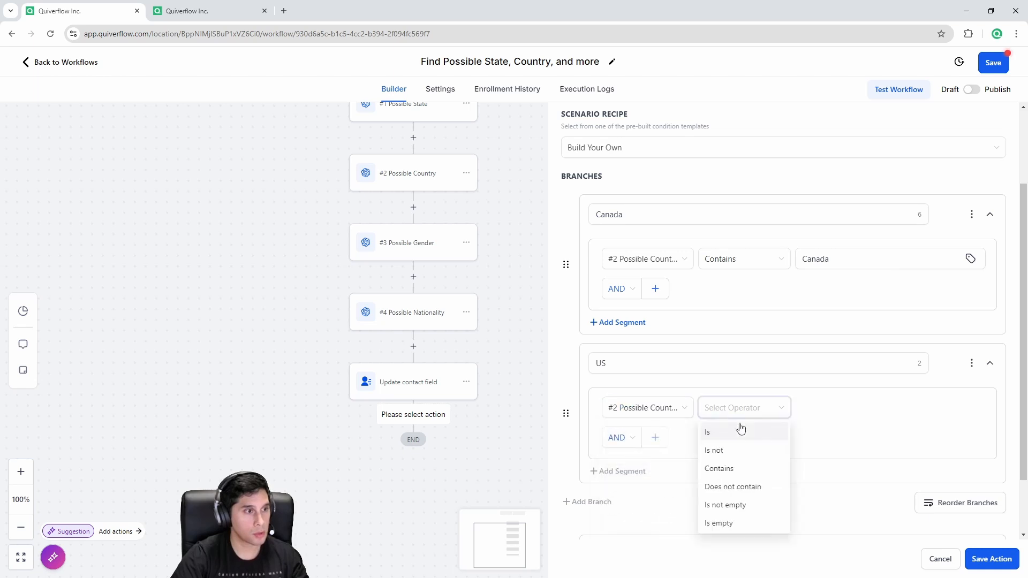
left_click(736, 469)
left_click(840, 409)
type("United States")
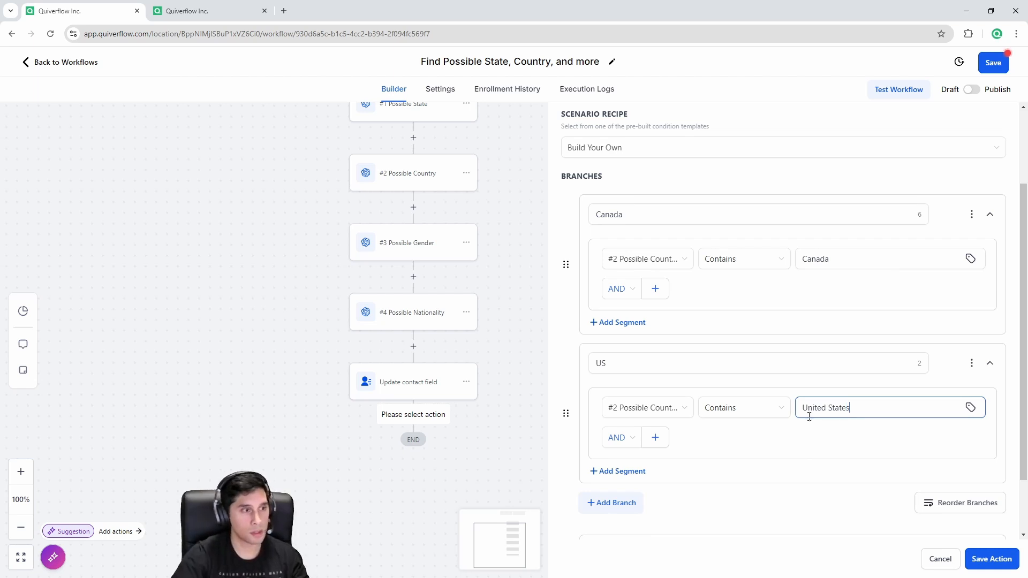
scroll(801, 433, "down", 2)
left_click(991, 559)
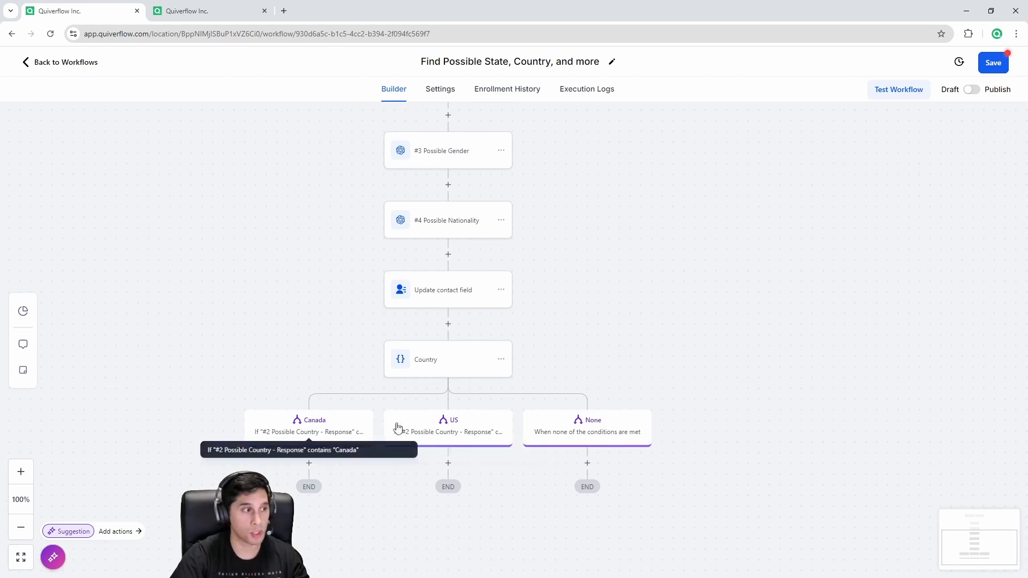
Step: Add an Update Contact Field step under the Canada branch setting Country to Canada
left_click_drag(372, 495, 514, 390)
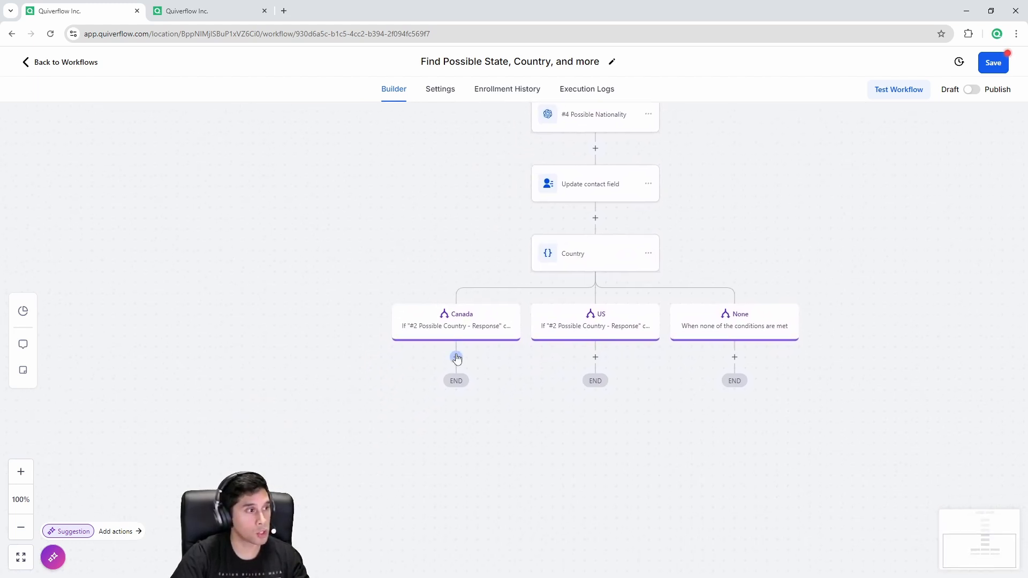
left_click_drag(466, 229, 494, 221)
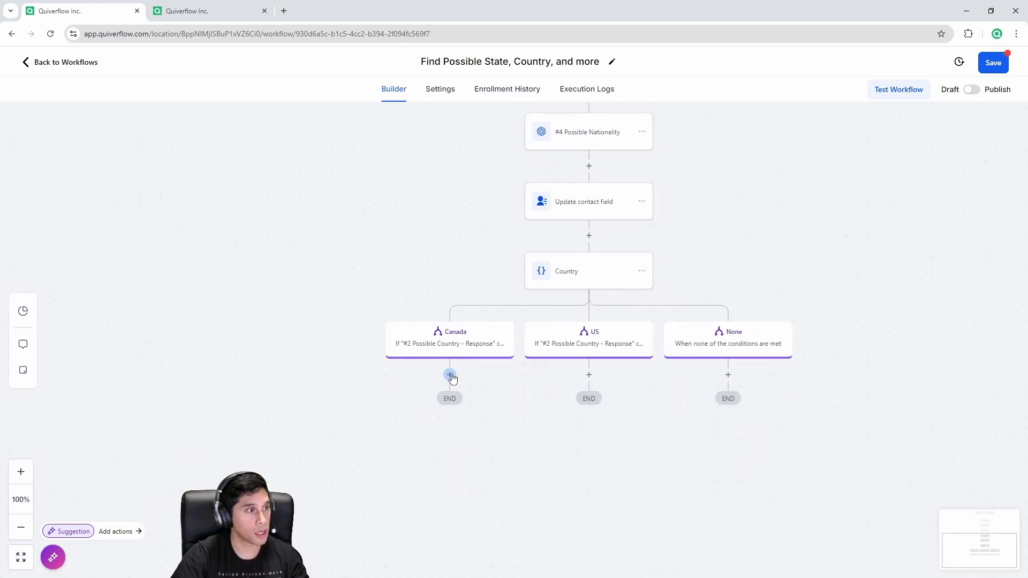
left_click(451, 375)
type("upd")
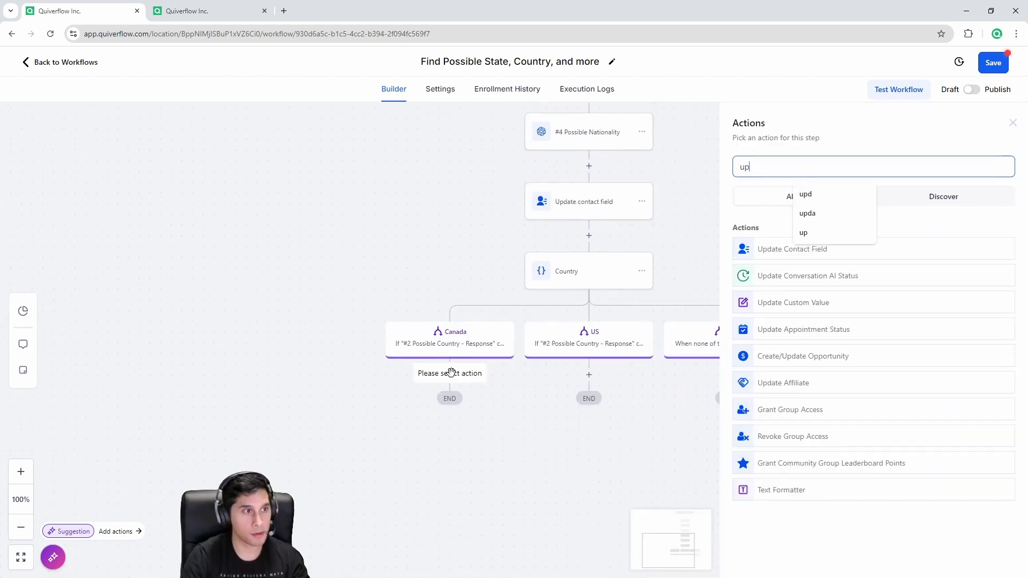
left_click(769, 252)
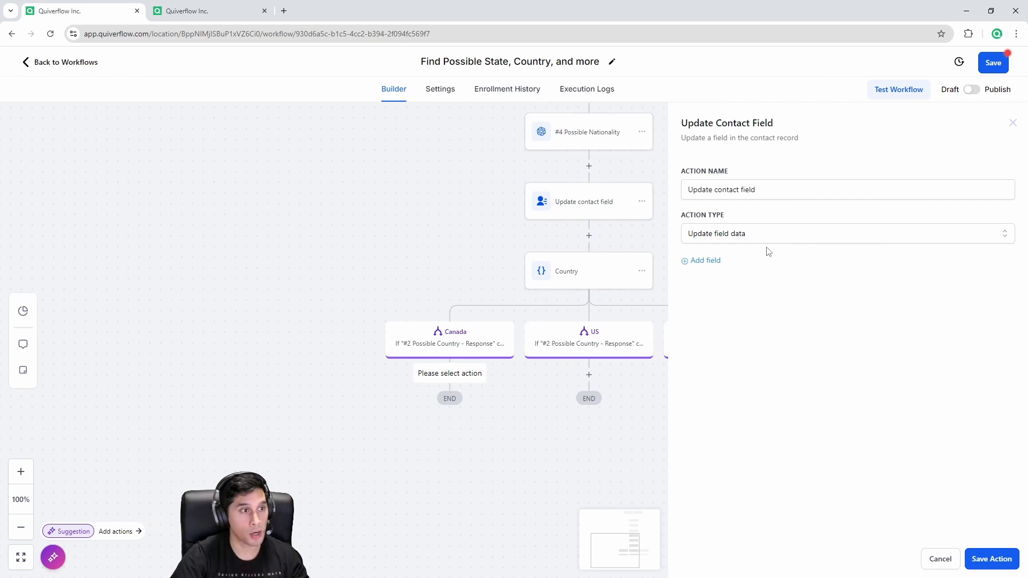
left_click(717, 262)
left_click(717, 284)
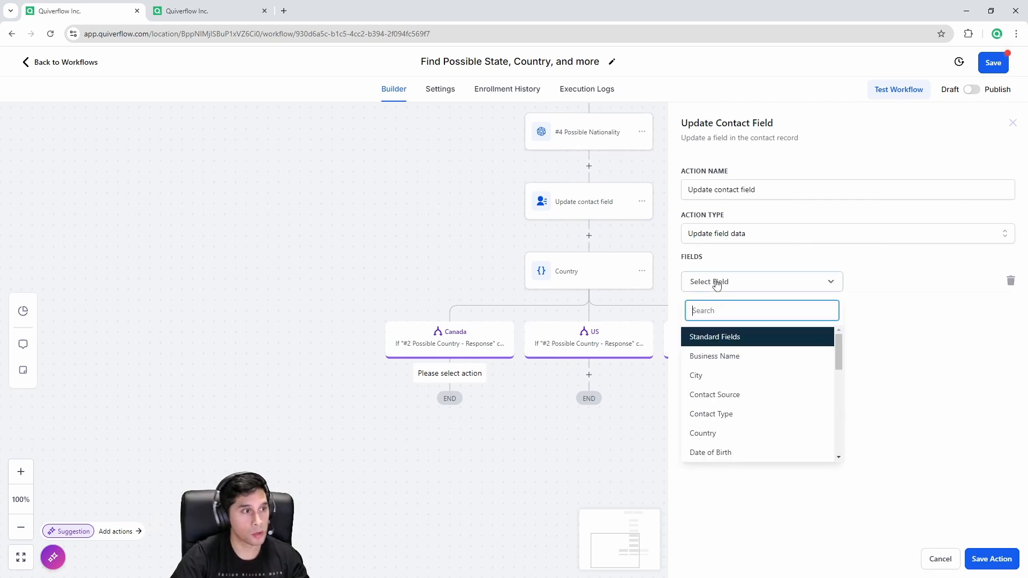
left_click(721, 433)
left_click(883, 287)
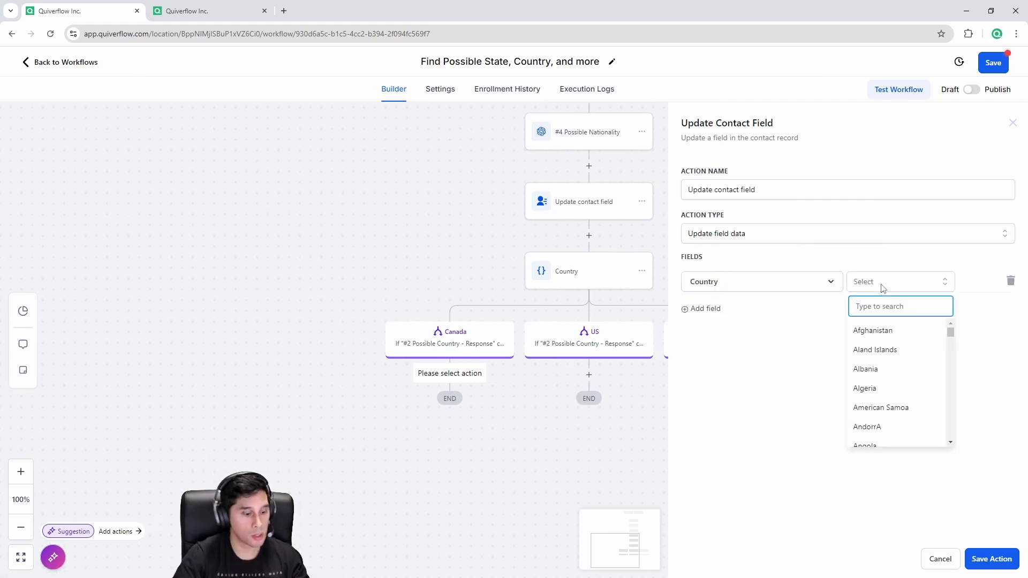
type("cana")
left_click(867, 330)
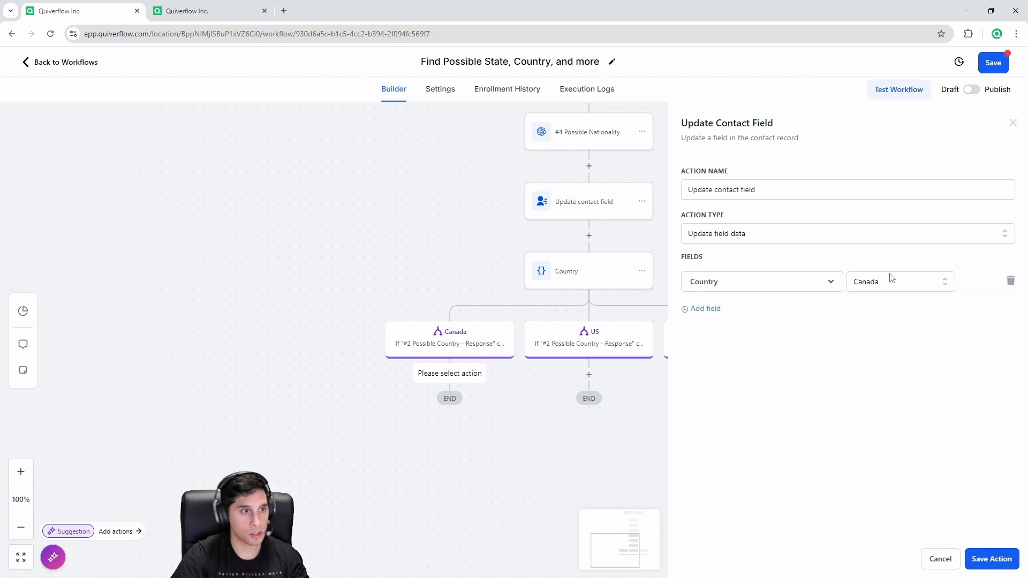
left_click(991, 560)
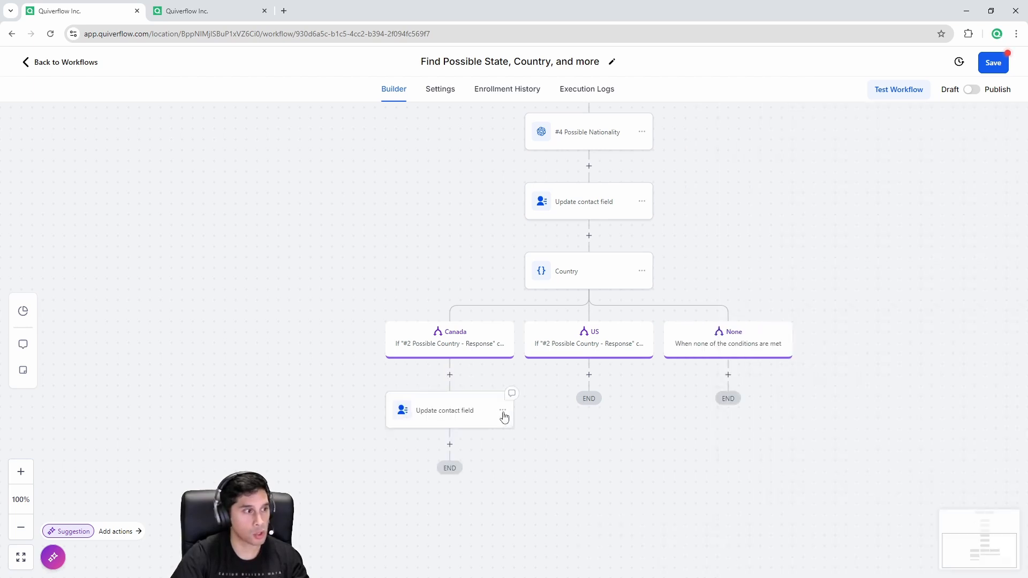
Step: Rename the Canada branch update step to 'Country: CANADA' and save it
left_click(468, 415)
left_click(791, 189)
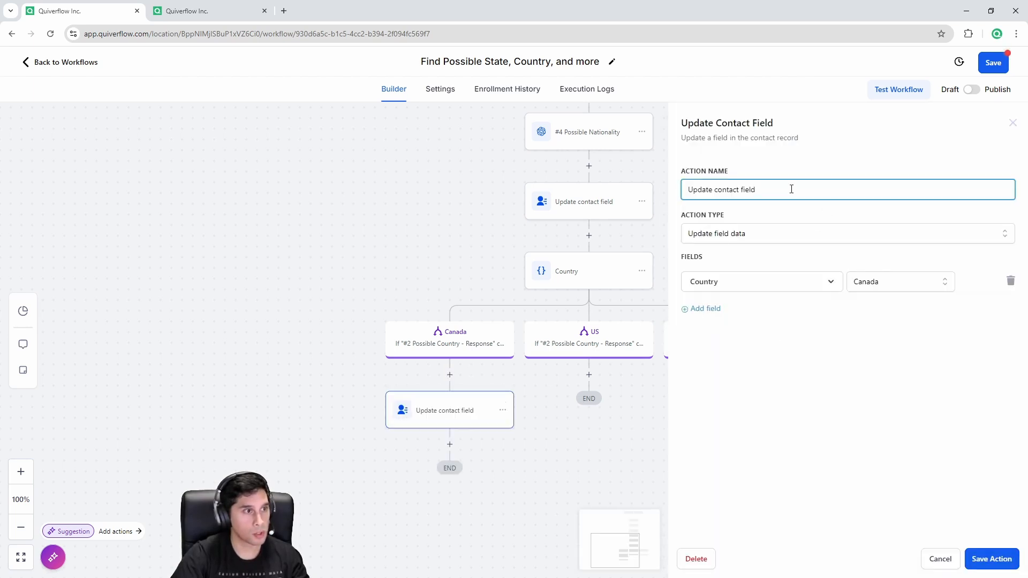
key("ctrl+a")
type("Cou")
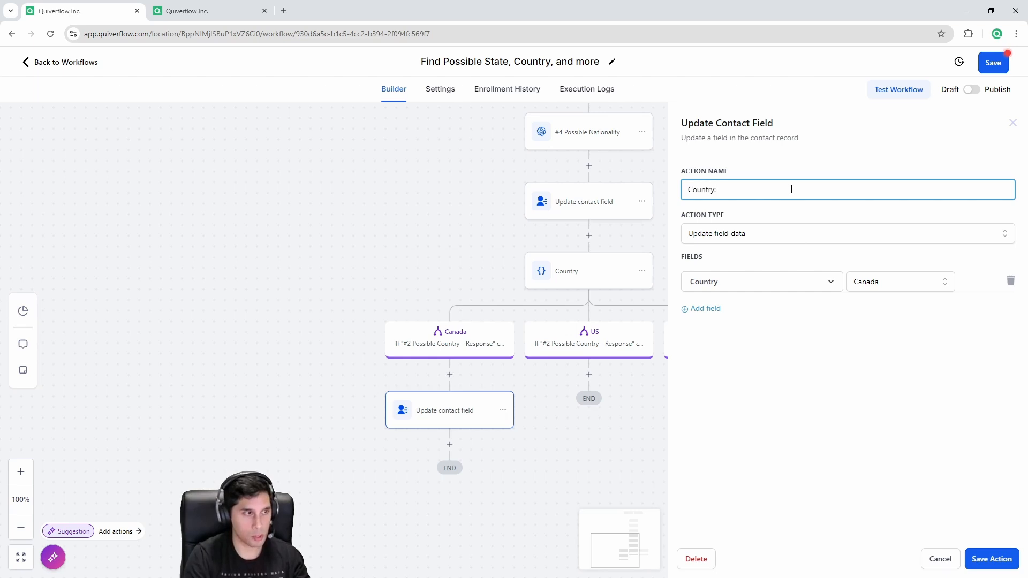
type("ntry: CANADA")
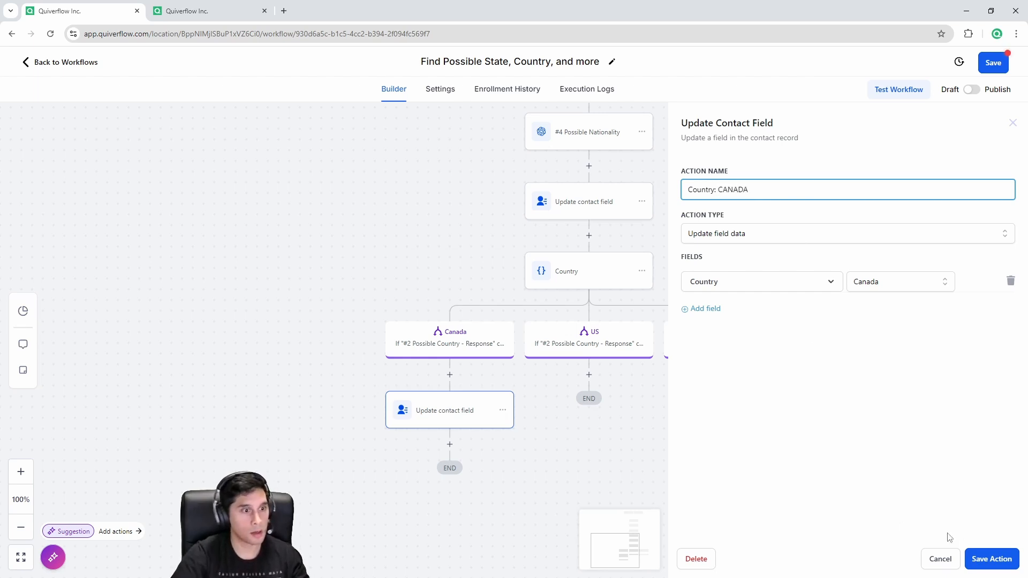
left_click(985, 559)
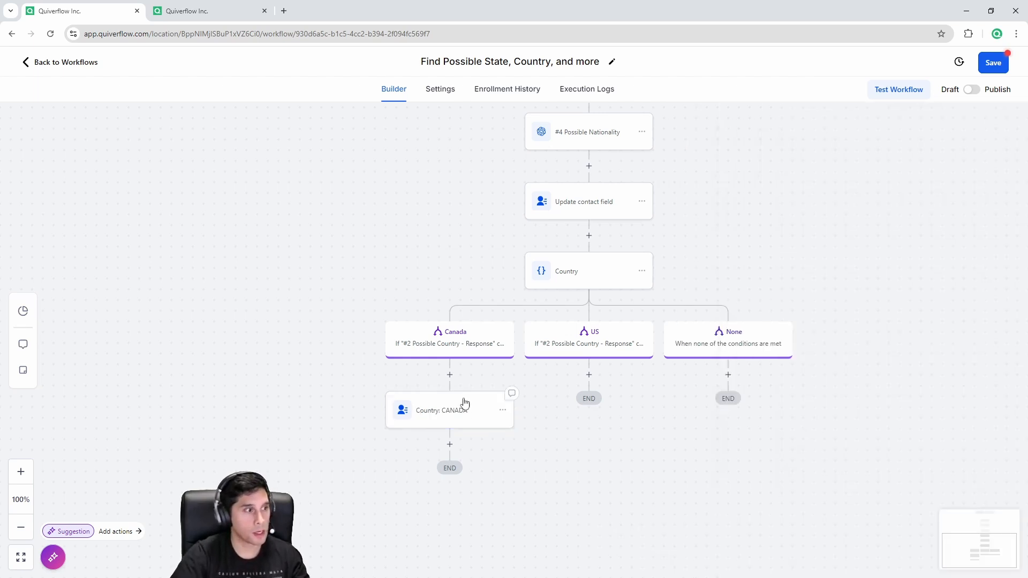
left_click(503, 411)
Step: Copy the step under the US branch, rename it 'Country: US', and set Country to United States
left_click(545, 454)
left_click(594, 432)
left_click(590, 373)
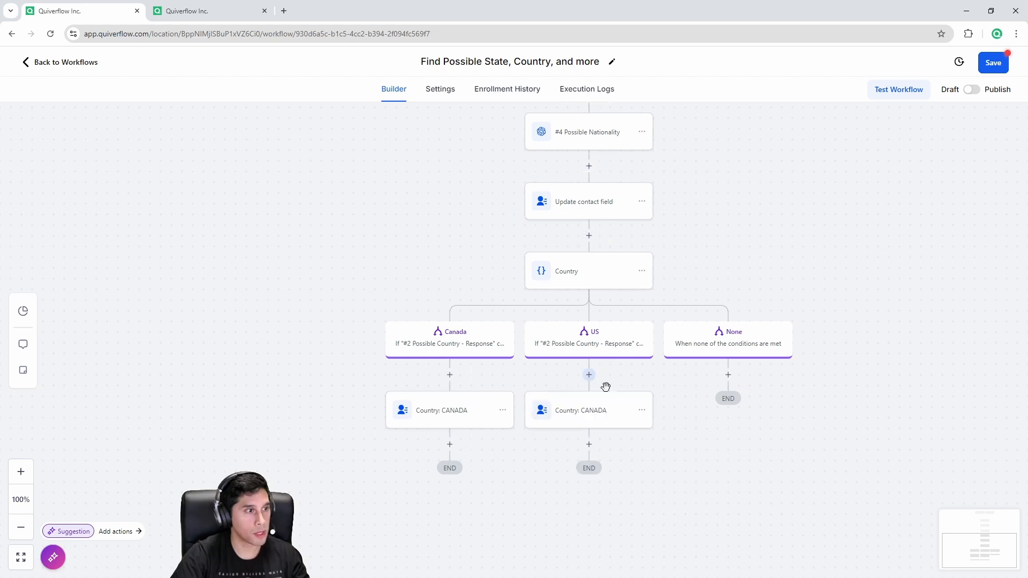
left_click(755, 190)
left_click_drag(755, 189, 721, 190)
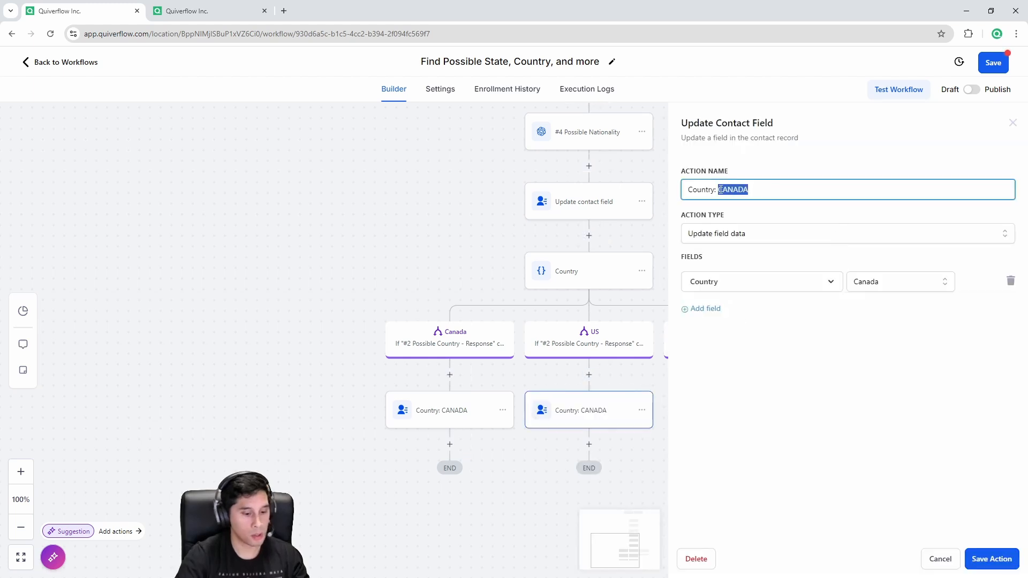
type("US")
left_click(884, 284)
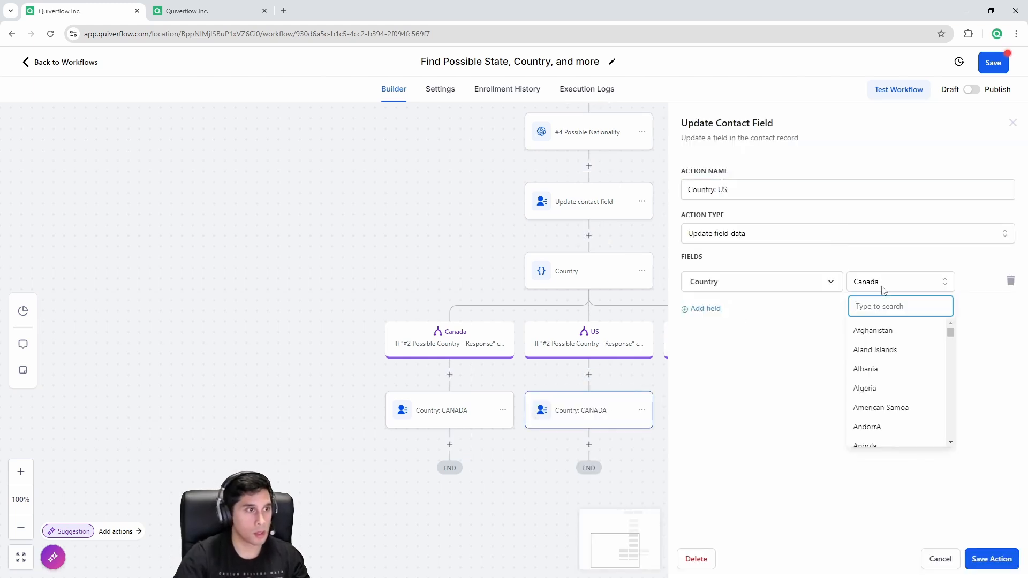
type("unit")
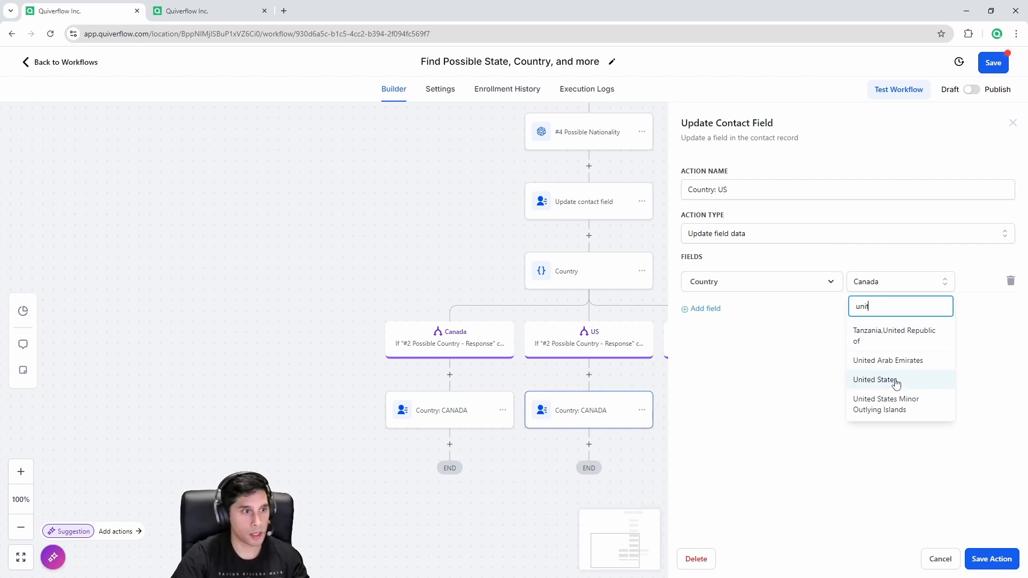
left_click(896, 381)
left_click(991, 559)
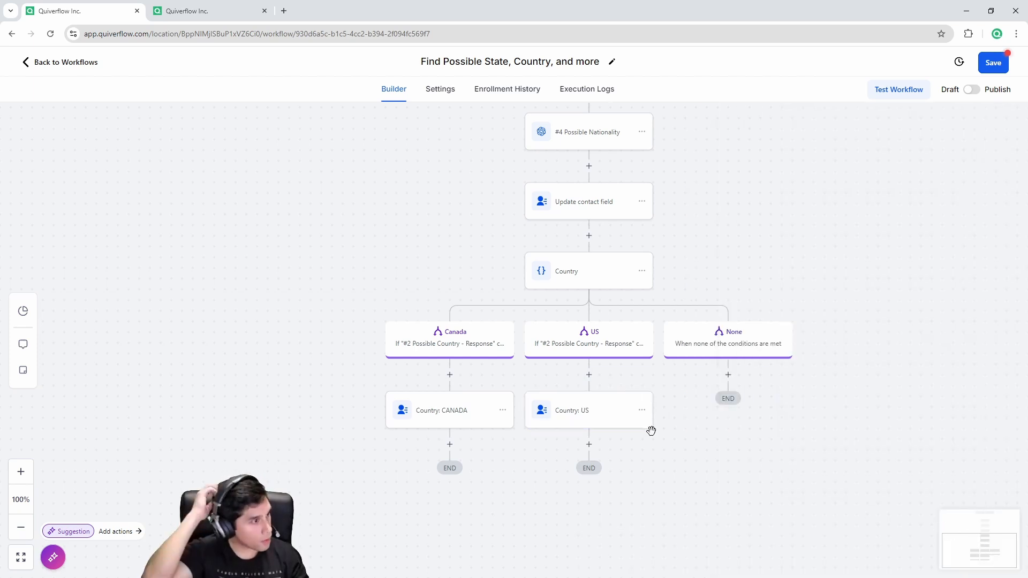
Step: Rename the first Update contact field step to 'State/Province' and save it
left_click_drag(699, 252, 683, 330)
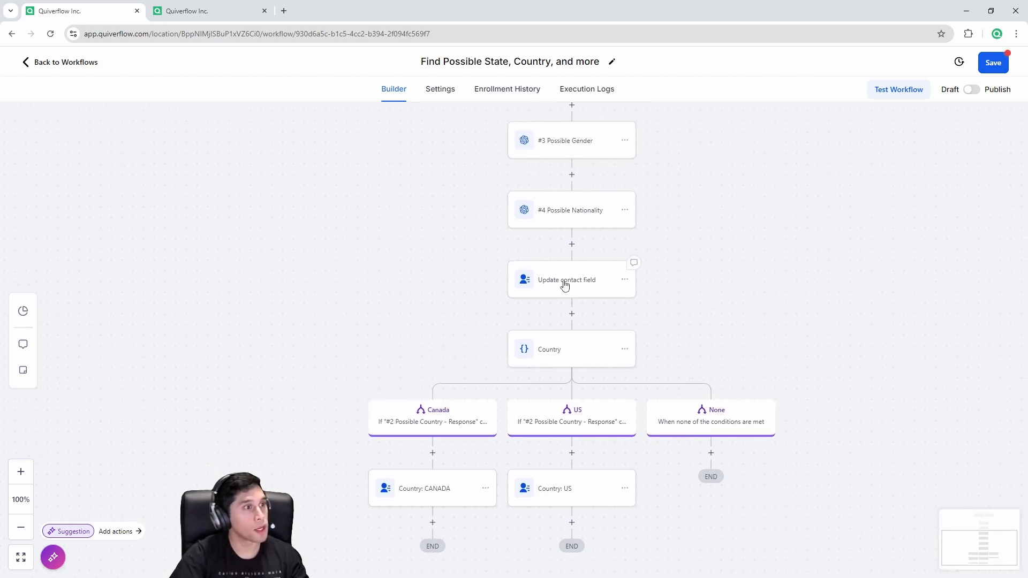
left_click(565, 286)
left_click_drag(756, 189, 690, 187)
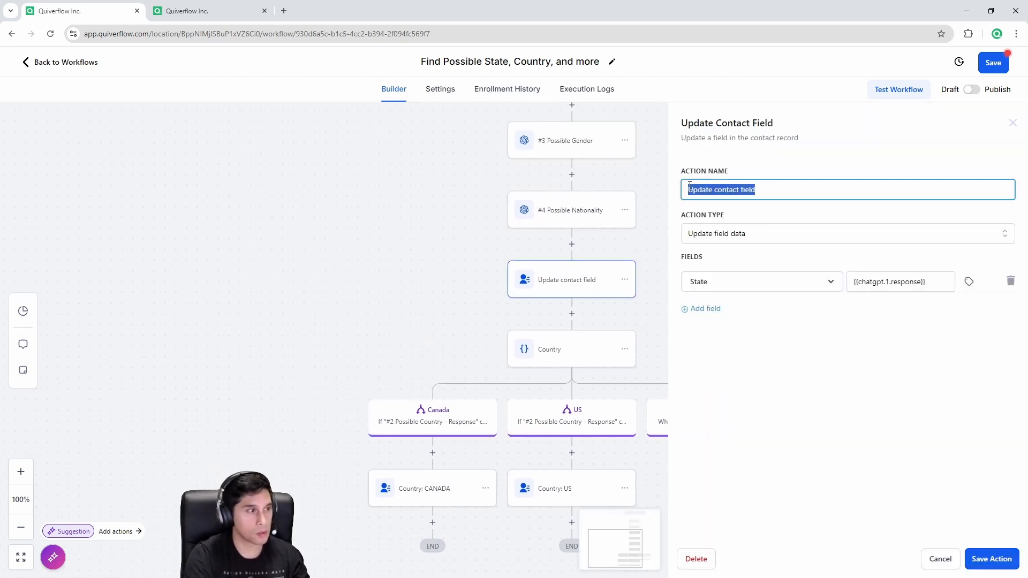
type("State/Province")
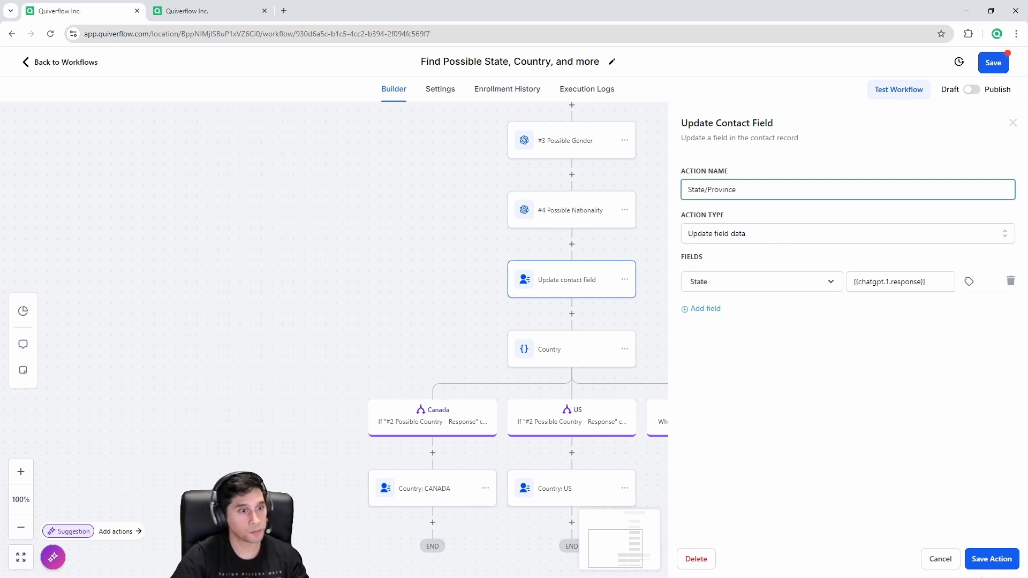
left_click(1001, 561)
left_click_drag(686, 515, 688, 476)
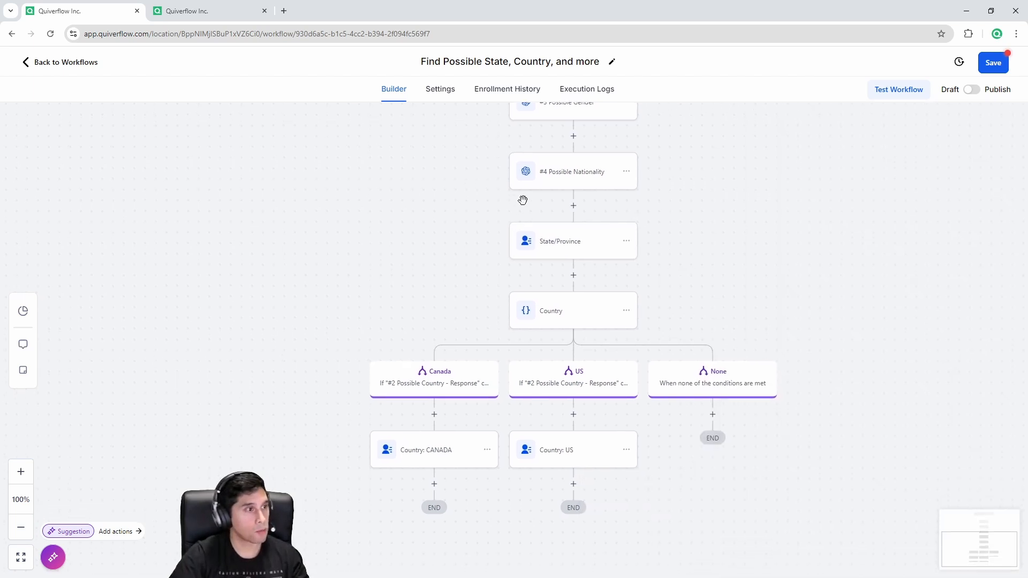
left_click_drag(416, 287, 424, 446)
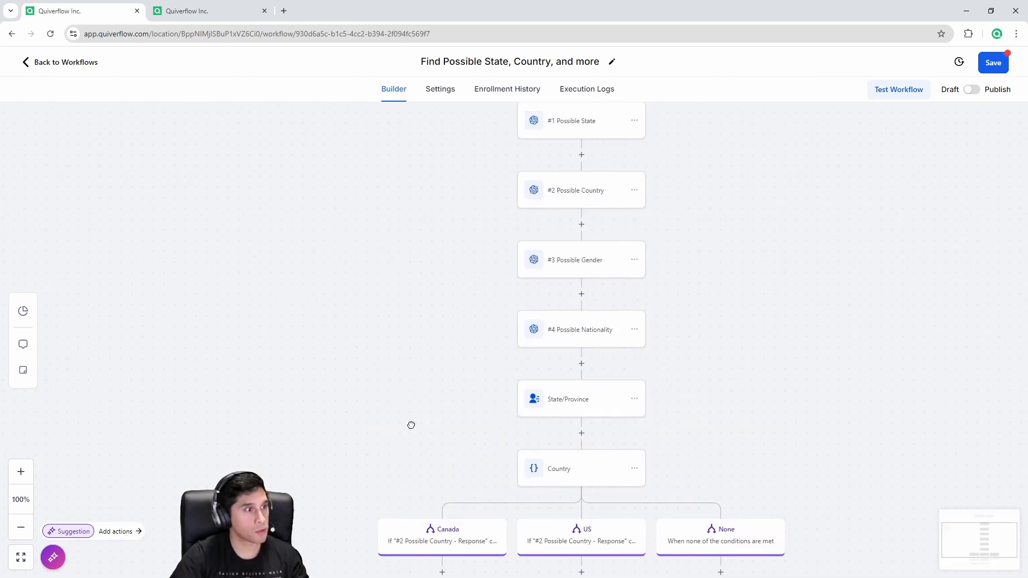
scroll(428, 413, "down", 4)
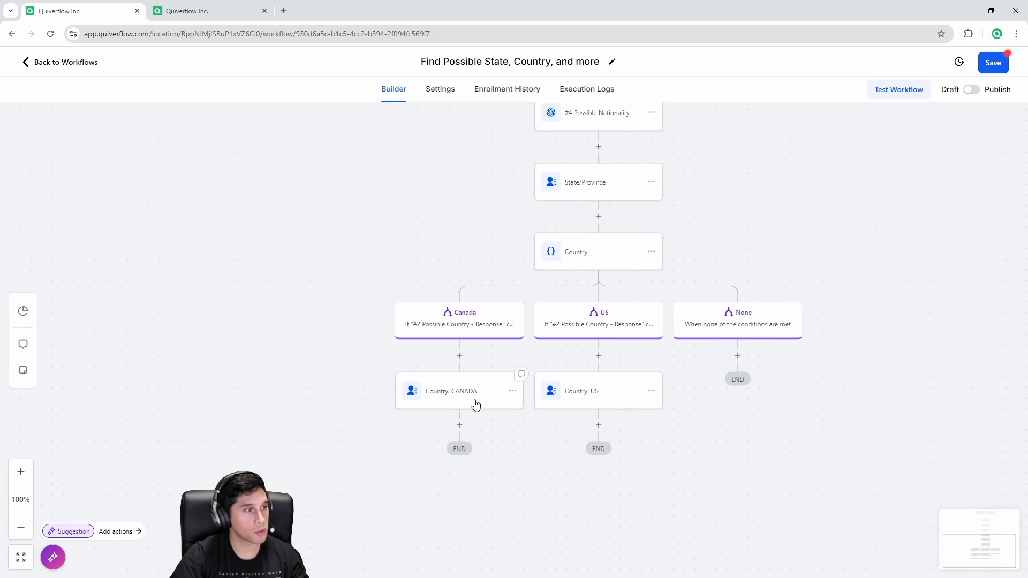
scroll(610, 404, "down", 3)
scroll(610, 404, "left", 2)
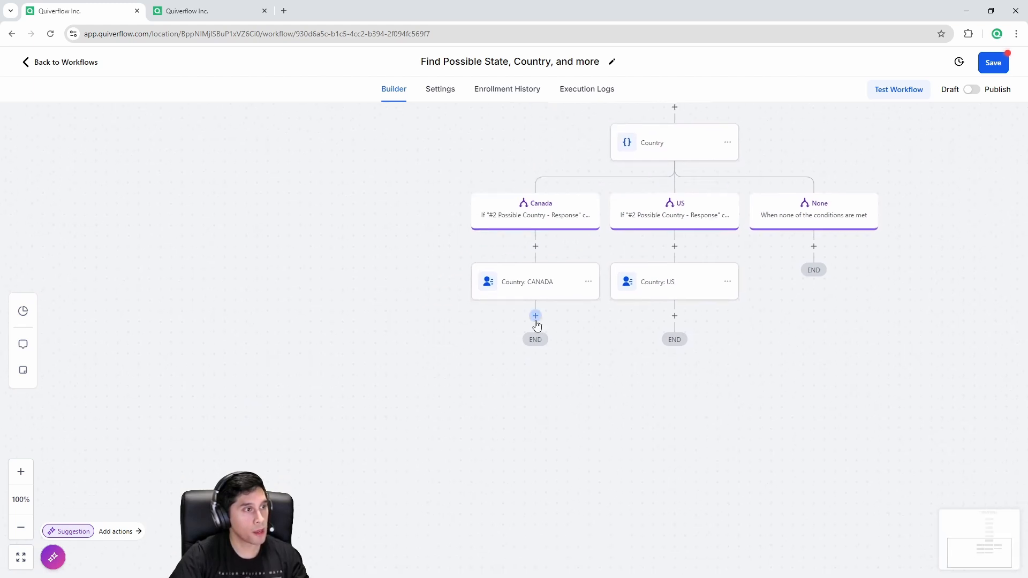
Step: Add an If/Else condition named Gender after the Country: CANADA step
left_click(535, 316)
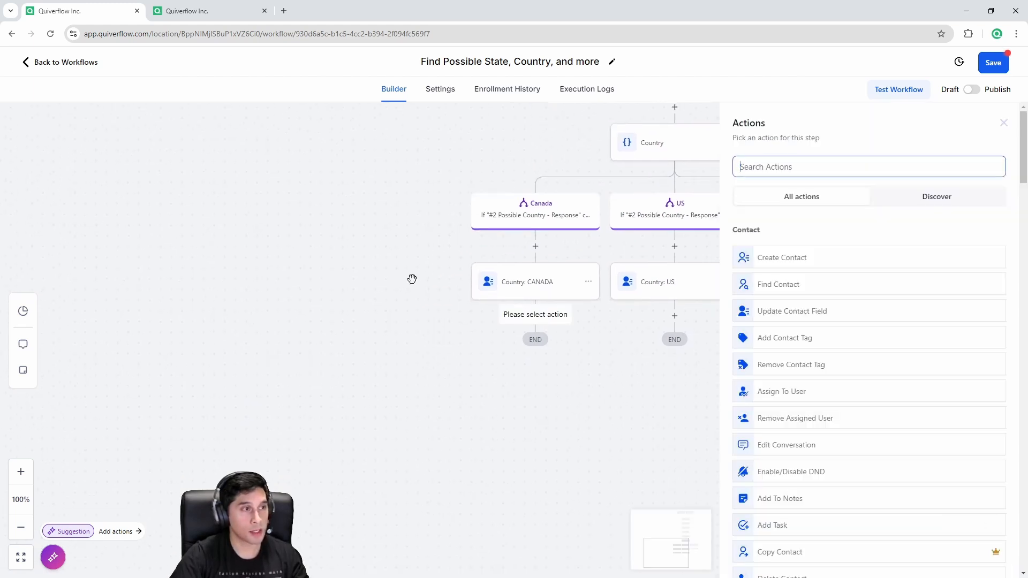
scroll(410, 280, "up", 5)
left_click_drag(250, 482, 339, 226)
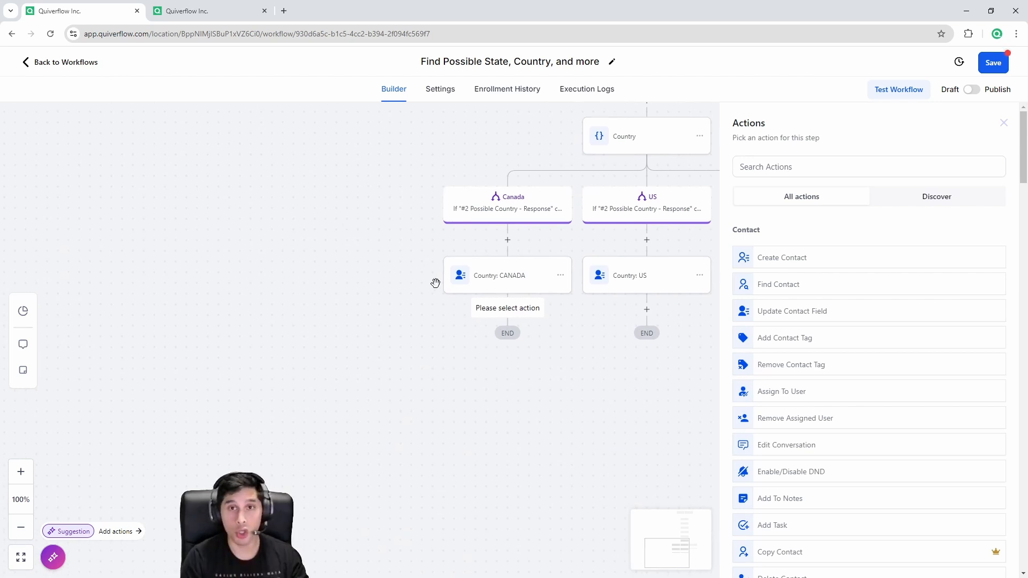
left_click(769, 167)
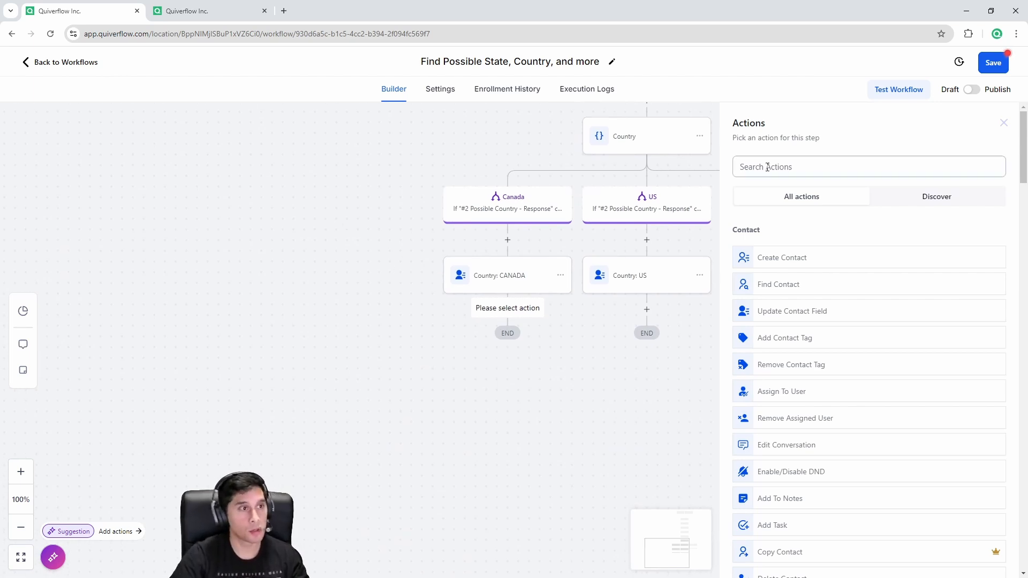
type("if")
left_click(784, 251)
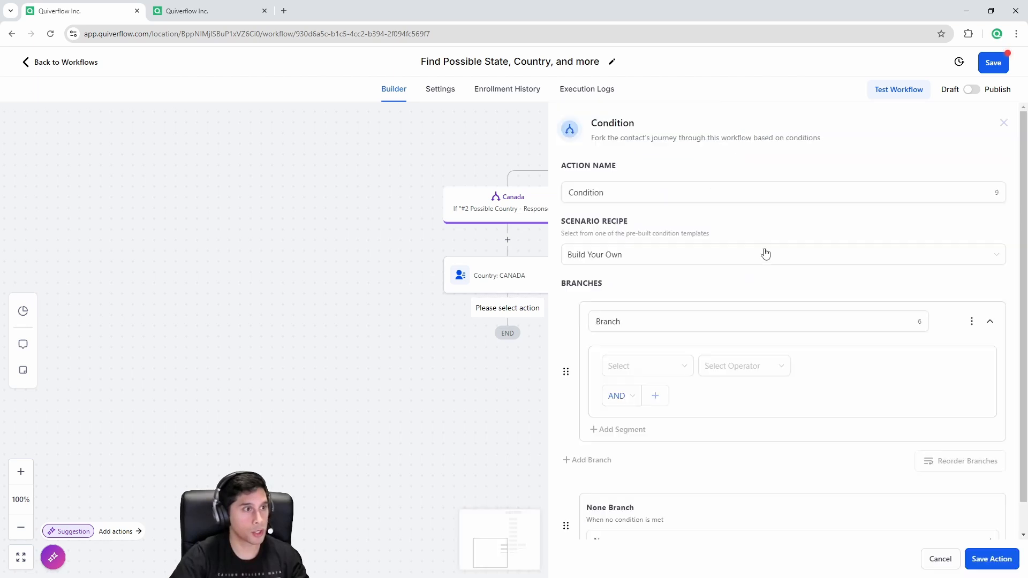
left_click_drag(637, 196, 568, 192)
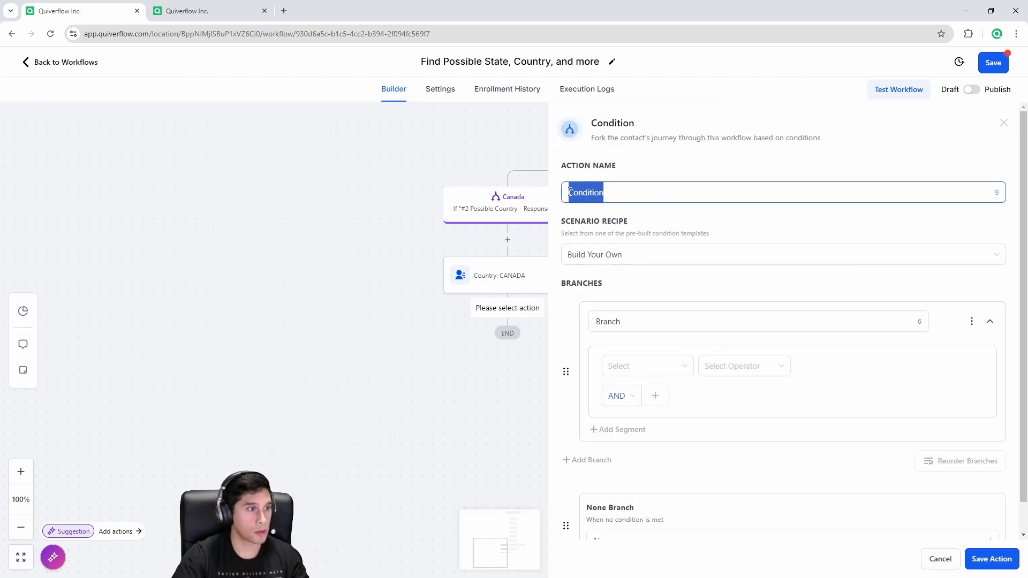
type("Cender")
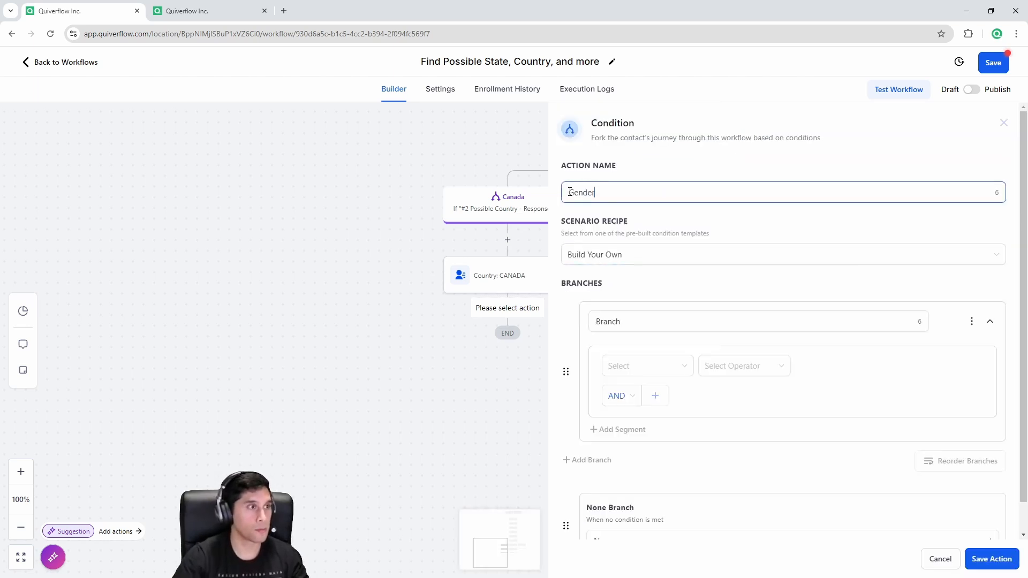
Step: Name the first branch Male, checking #3 Possible Gender - Response contains 'Male'
left_click(648, 321)
left_click_drag(648, 321, 586, 321)
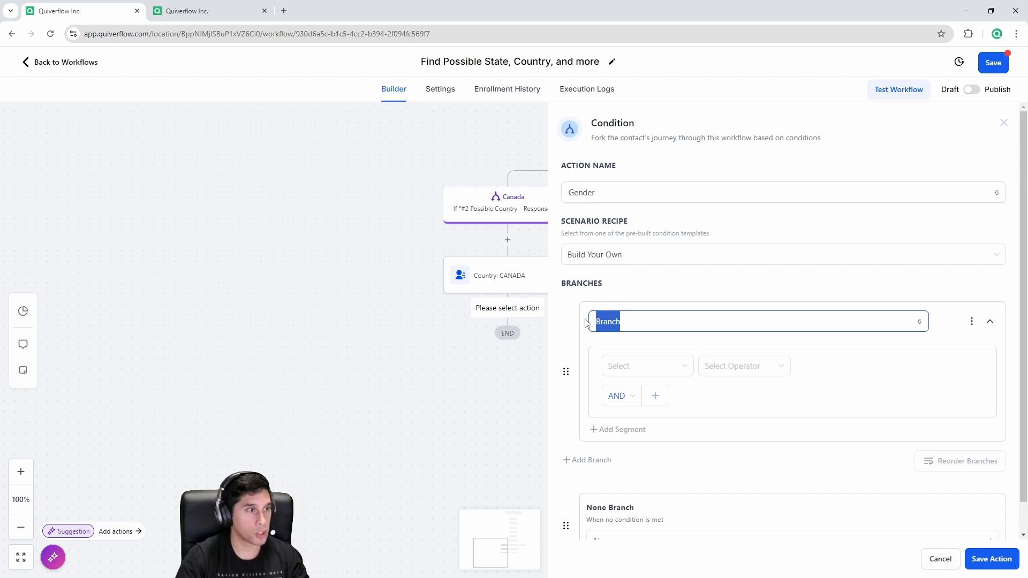
type("Male")
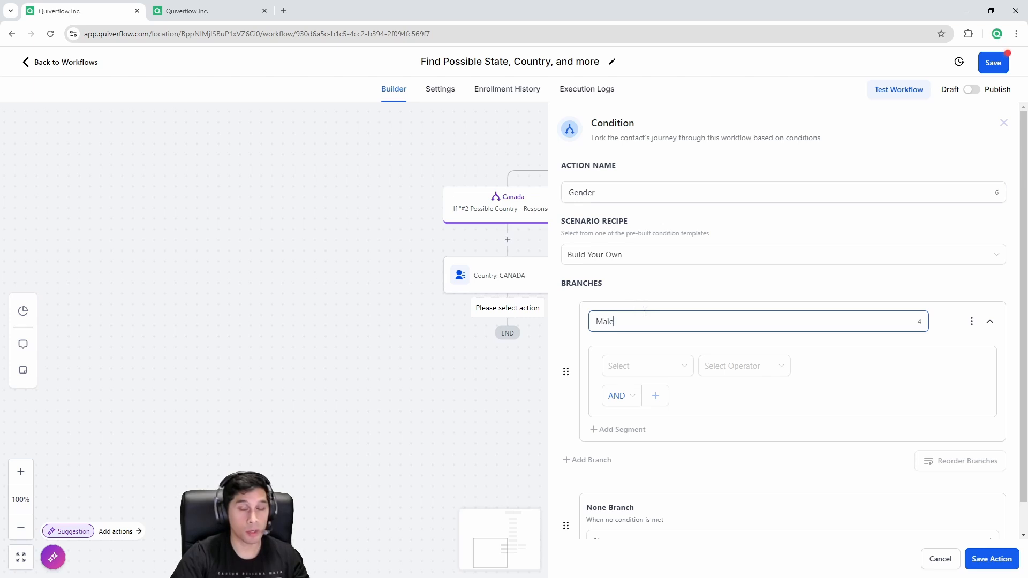
left_click(641, 367)
scroll(679, 440, "down", 5)
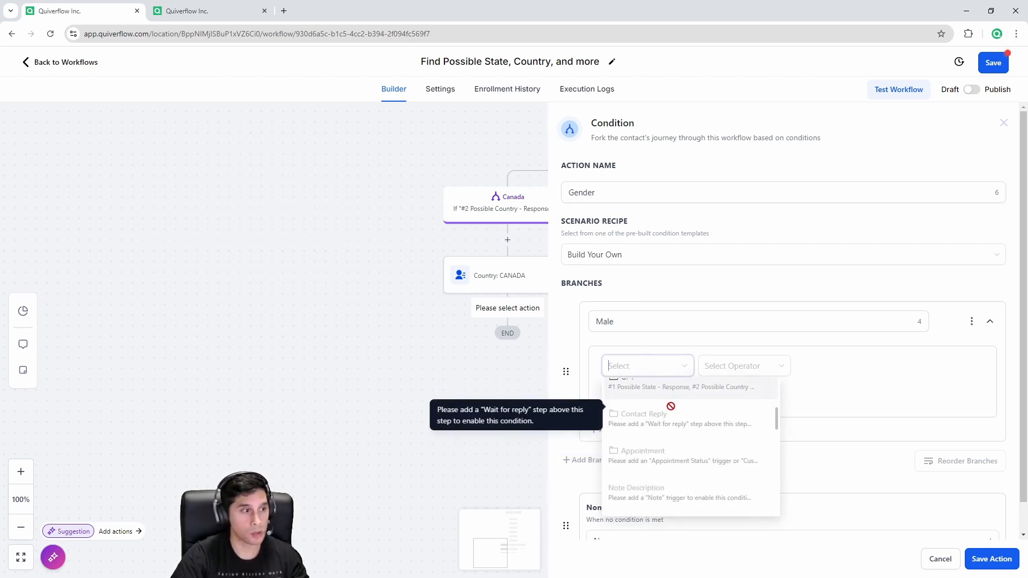
left_click(667, 396)
left_click(688, 459)
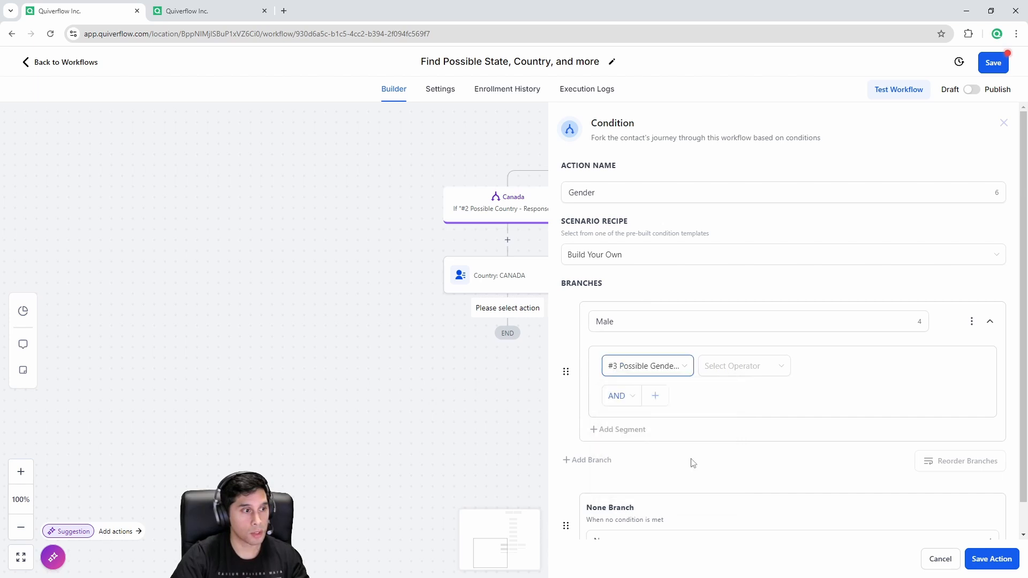
left_click(736, 369)
left_click(734, 427)
left_click(833, 367)
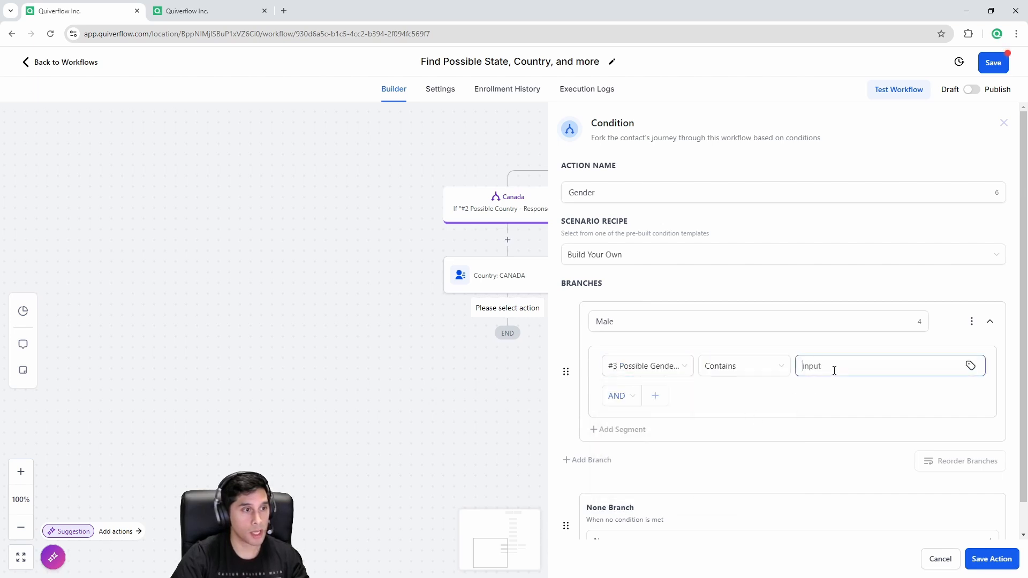
type("Male")
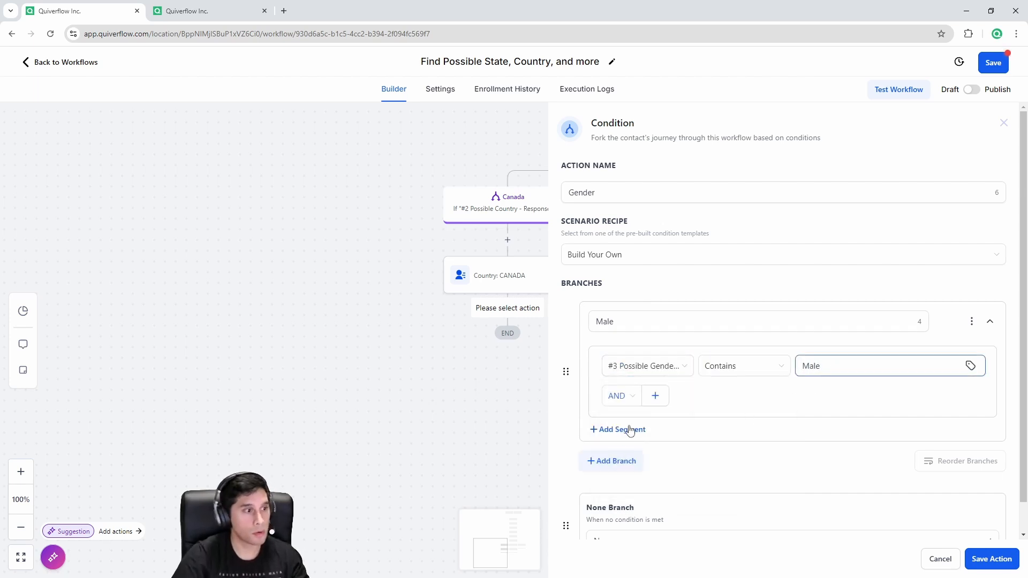
Step: Add a Female branch checking #3 Possible Gender - Response contains 'Female'
left_click(614, 461)
left_click_drag(638, 310, 592, 310)
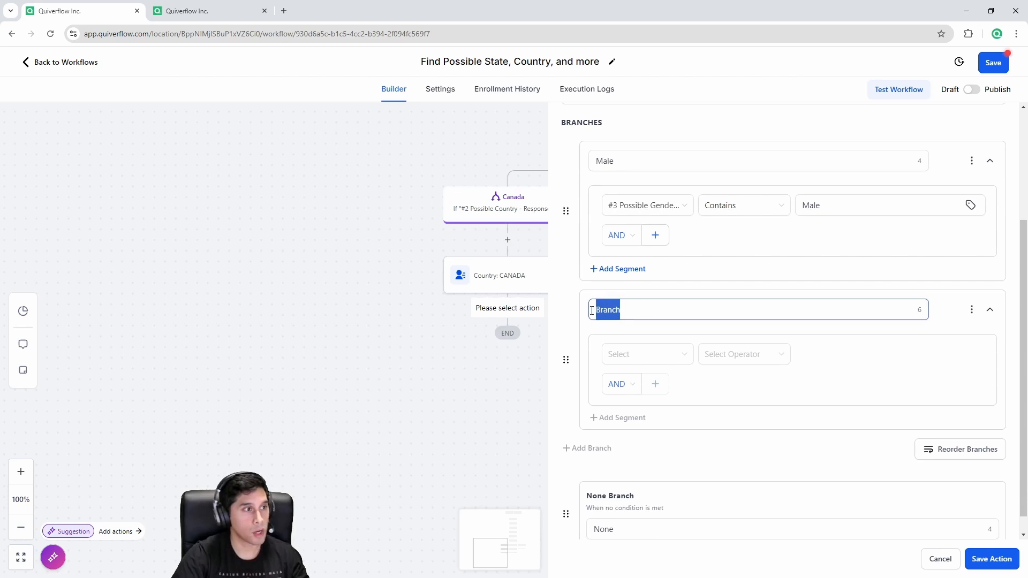
type("Female")
left_click(616, 354)
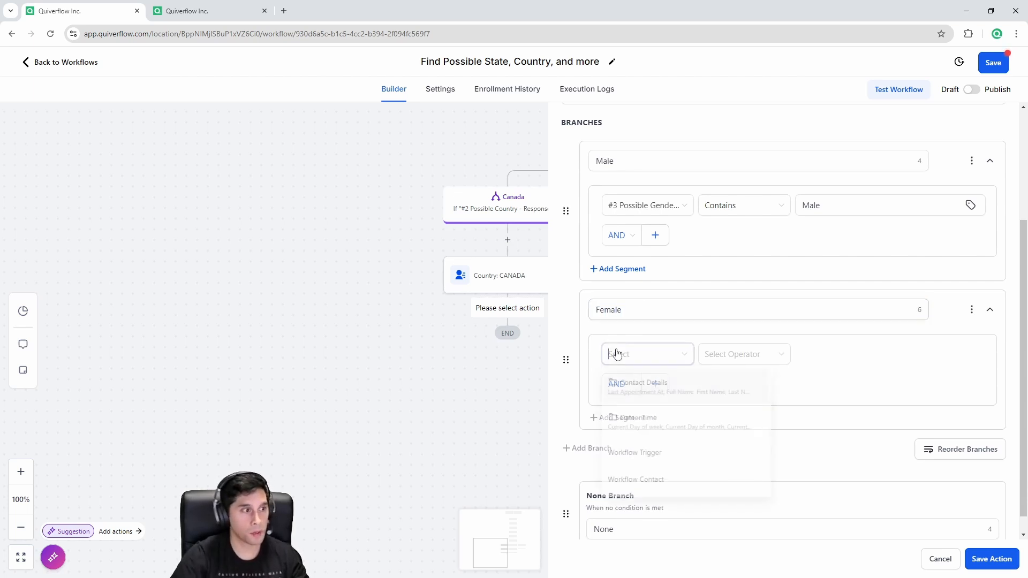
scroll(656, 425, "down", 2)
scroll(656, 425, "down", 2)
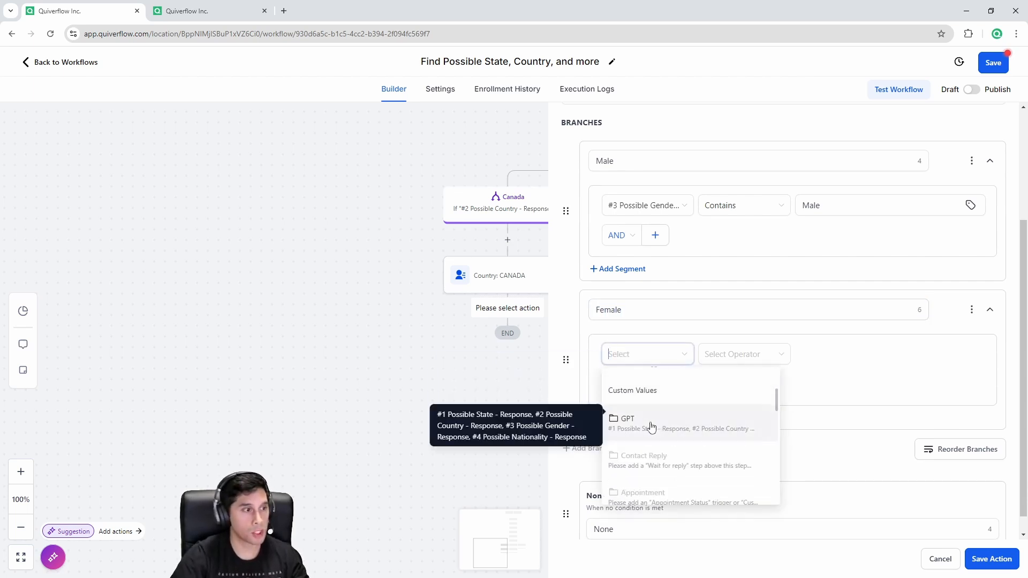
left_click(651, 428)
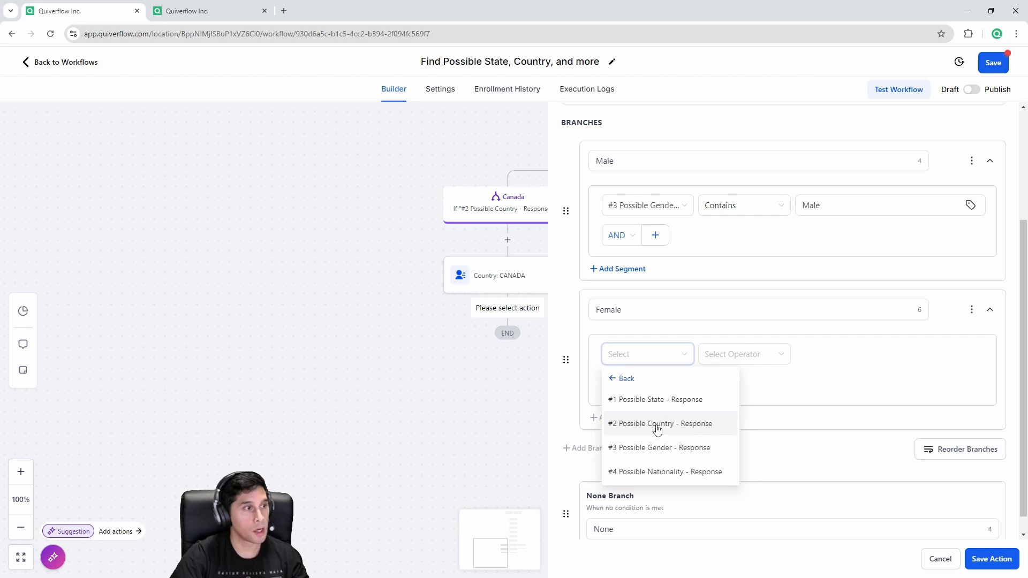
left_click(680, 447)
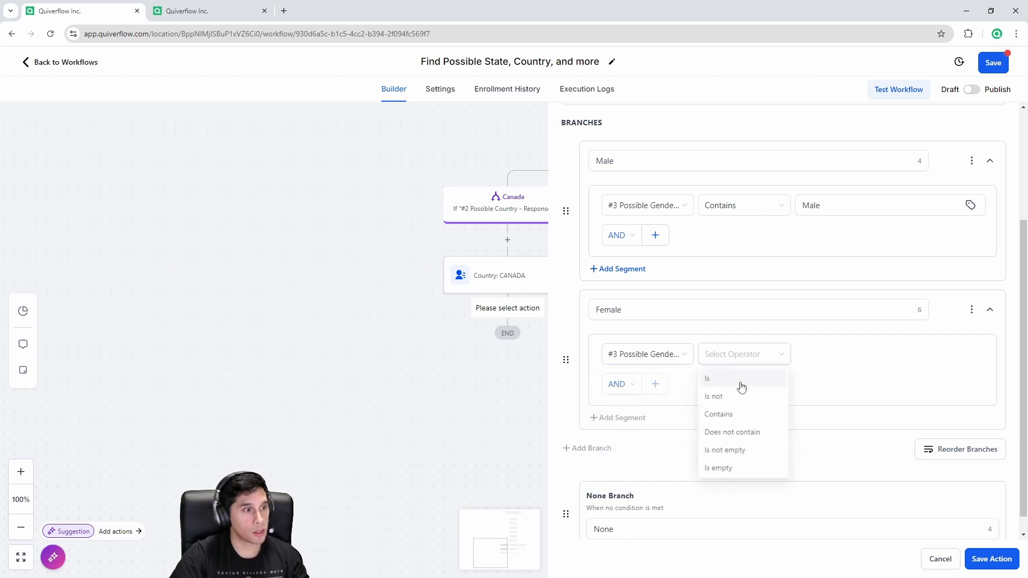
left_click(730, 417)
left_click(857, 355)
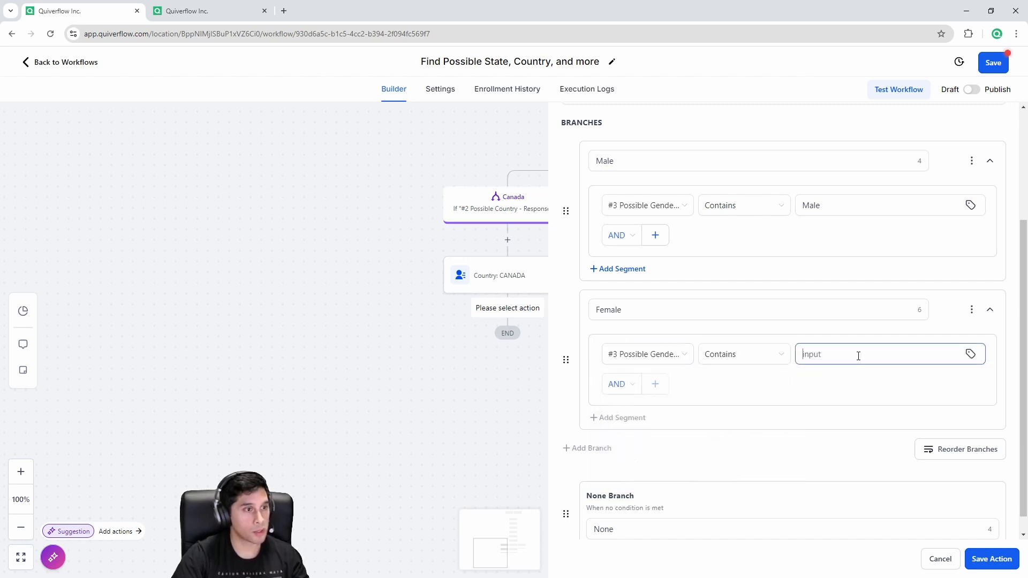
type("Female")
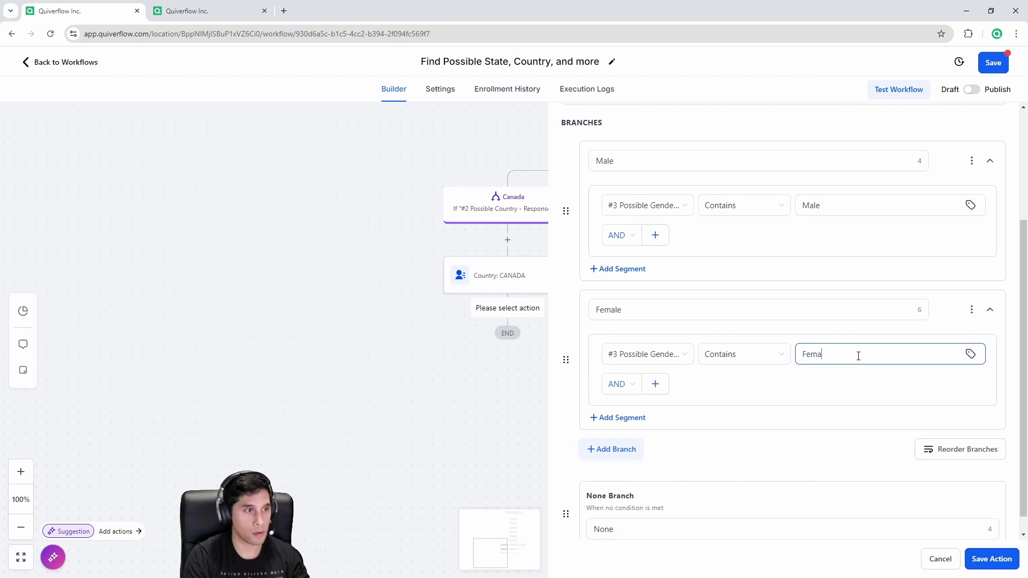
Step: Add an Unknown branch checking #3 Possible Gender - Response contains 'Unknown', then save the condition
left_click(636, 446)
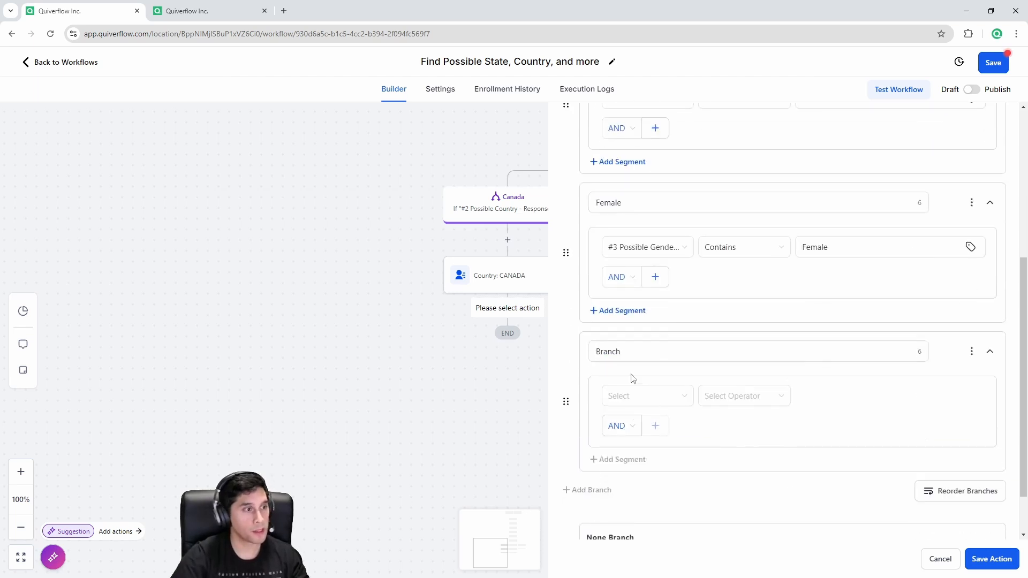
double_click(595, 351)
type("Unknown")
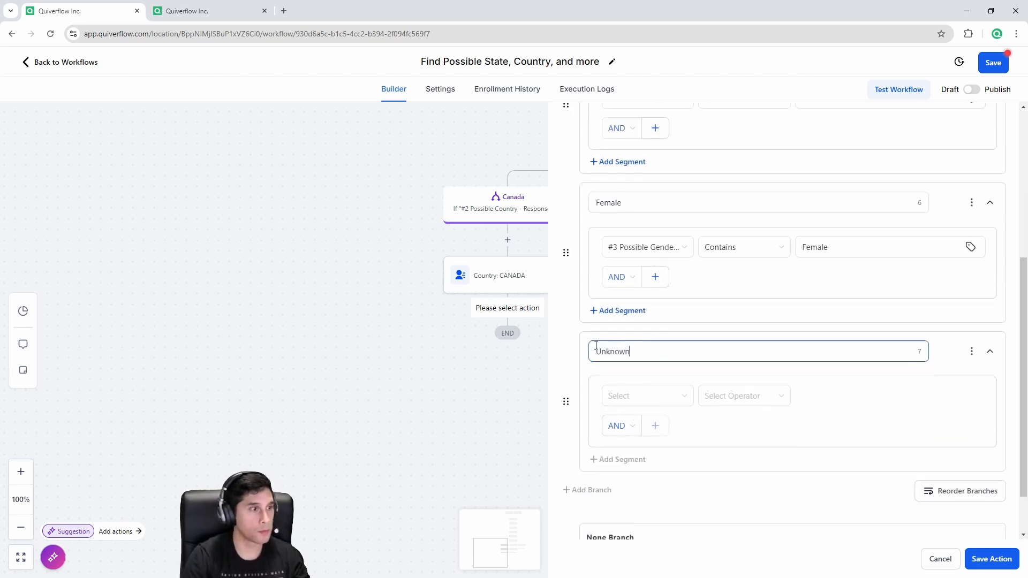
left_click(615, 395)
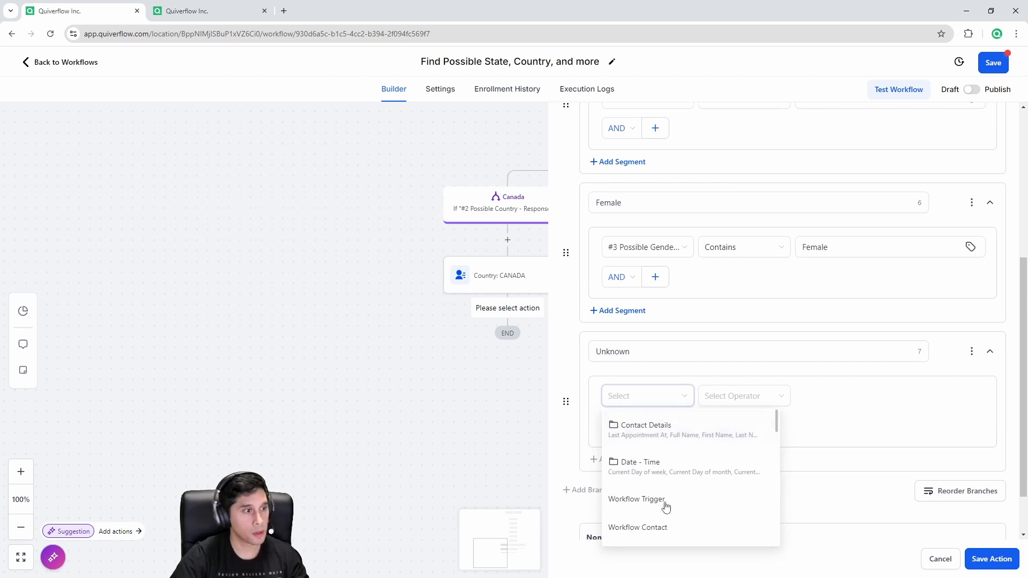
scroll(665, 503, "down", 5)
left_click(665, 480)
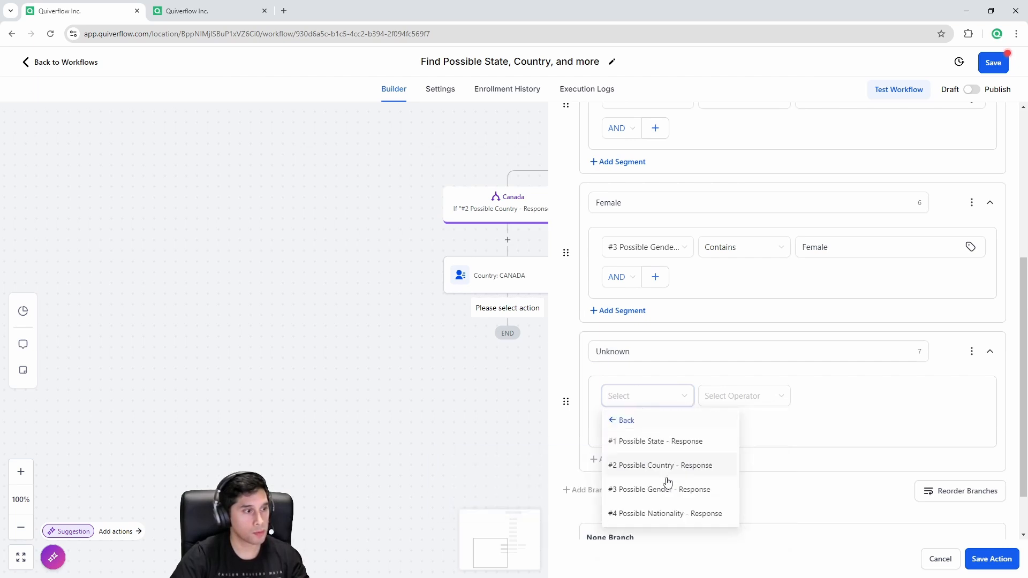
left_click(699, 495)
left_click(748, 396)
left_click(717, 455)
left_click(826, 401)
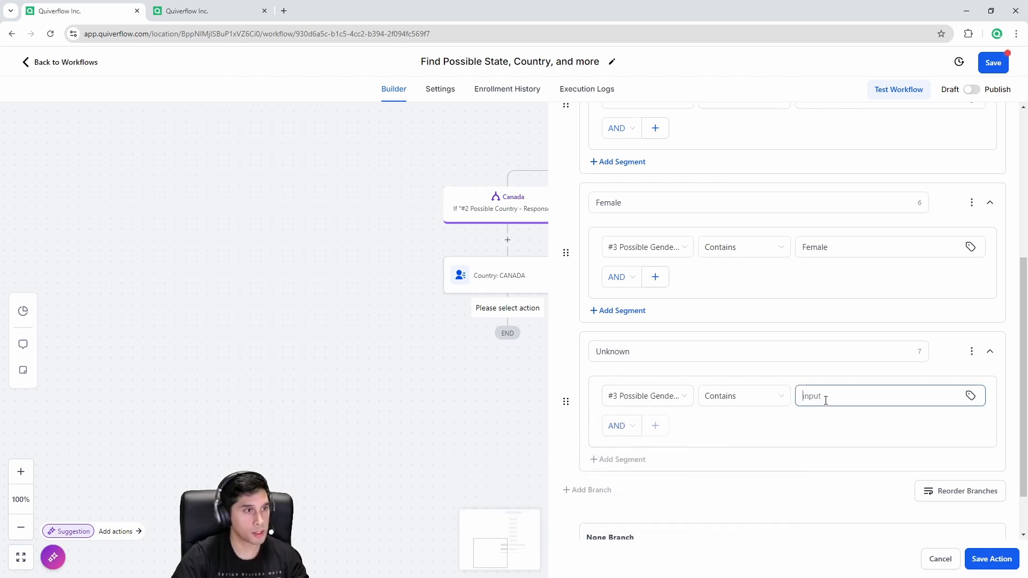
type("Unknown")
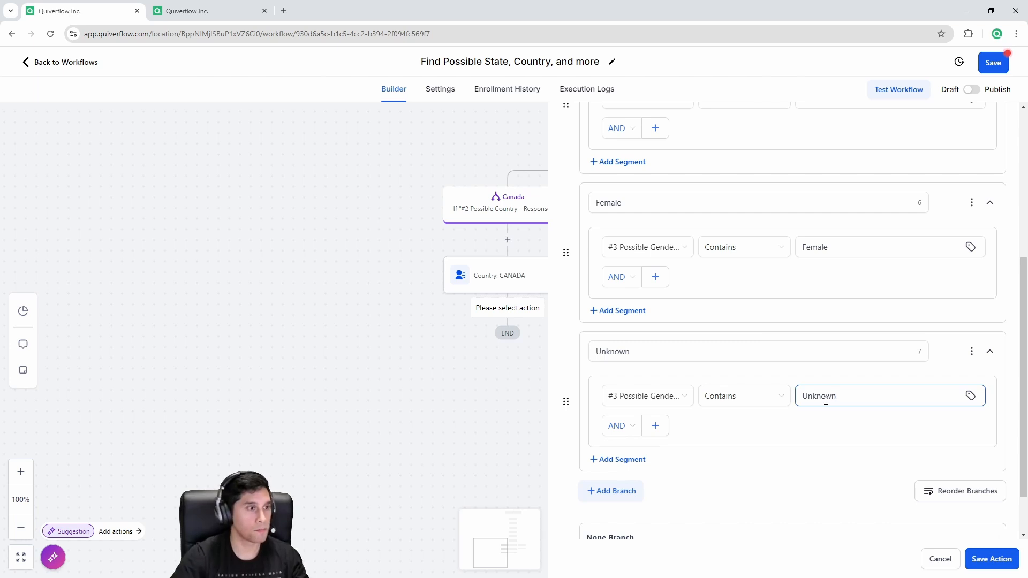
left_click(1000, 559)
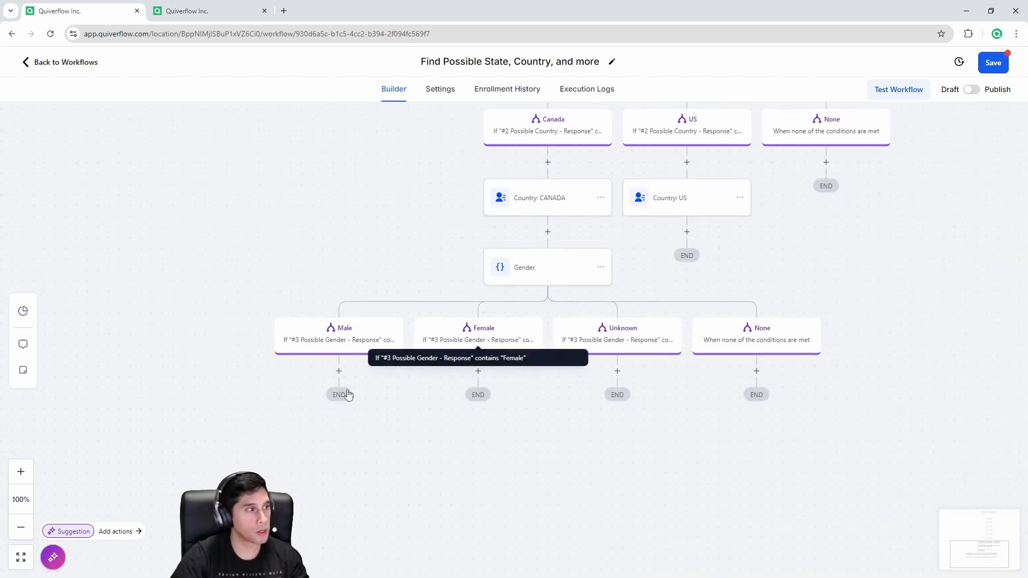
Step: Save the workflow and add an Update Contact Field step under the Male branch
left_click_drag(257, 431, 354, 400)
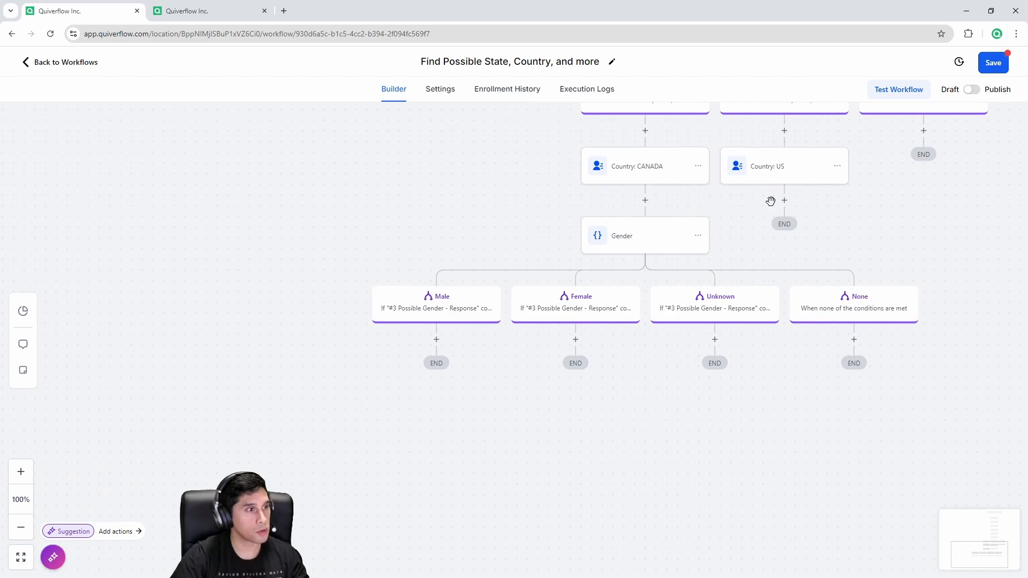
left_click(996, 63)
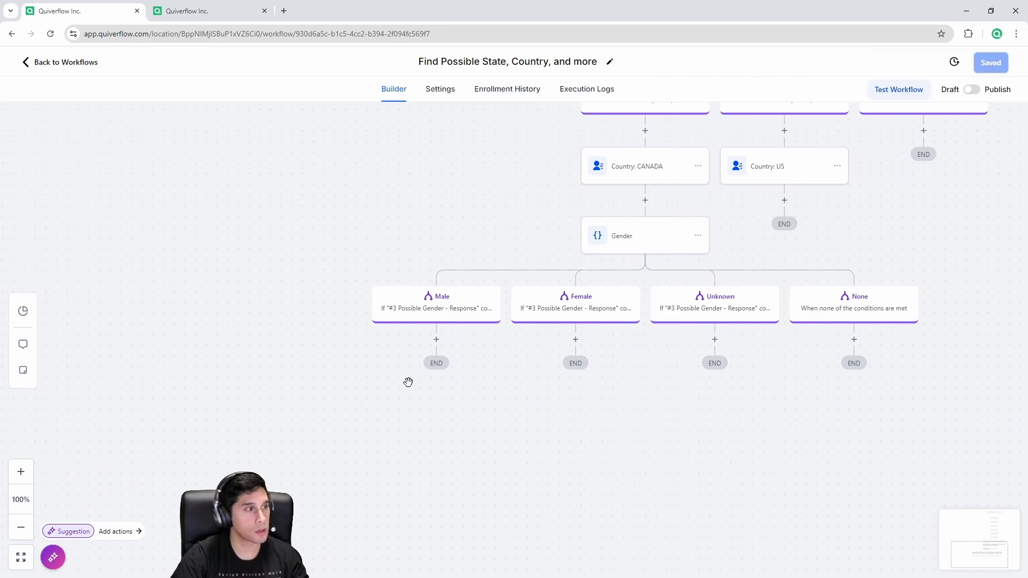
left_click(425, 309)
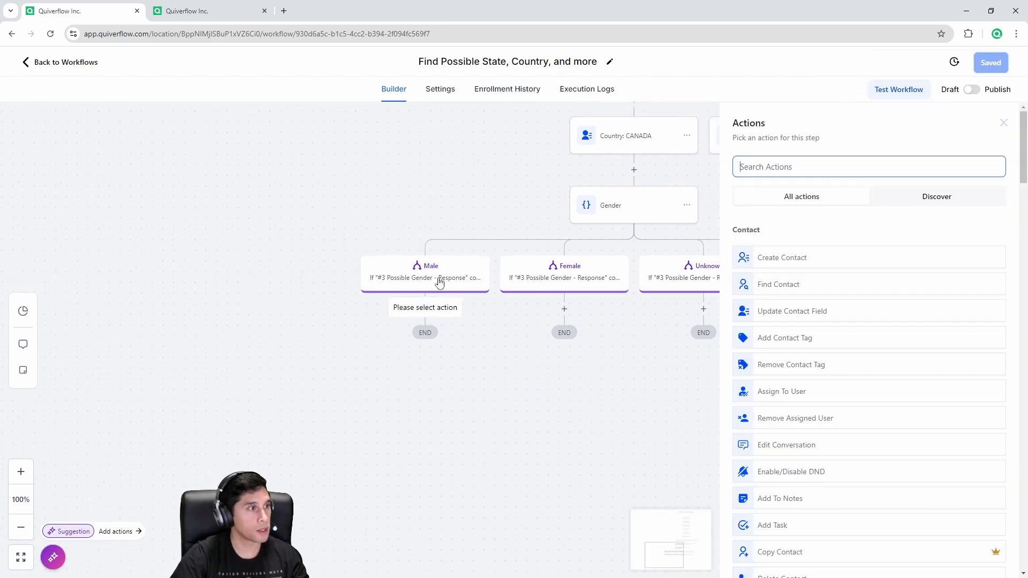
left_click(790, 170)
type("up")
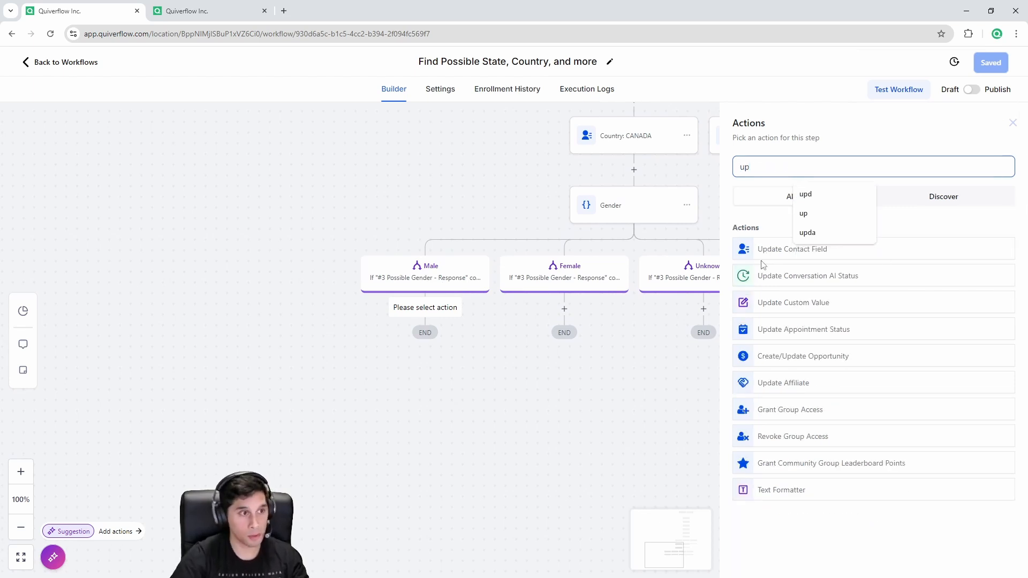
left_click(766, 256)
Step: Make the step set Gender to Male, save it, and clear its default name
left_click(714, 265)
left_click(727, 282)
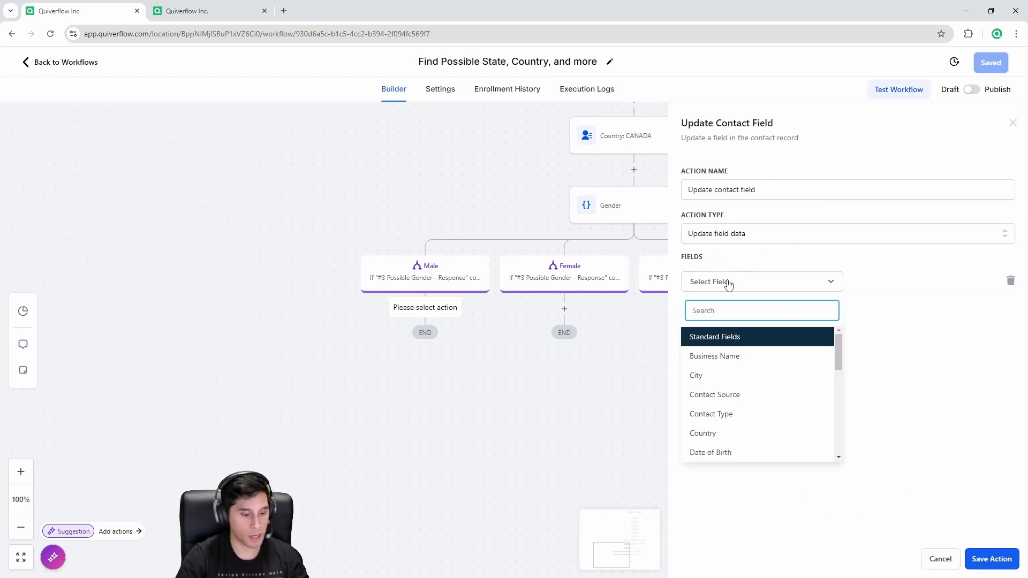
type("gen")
left_click(709, 358)
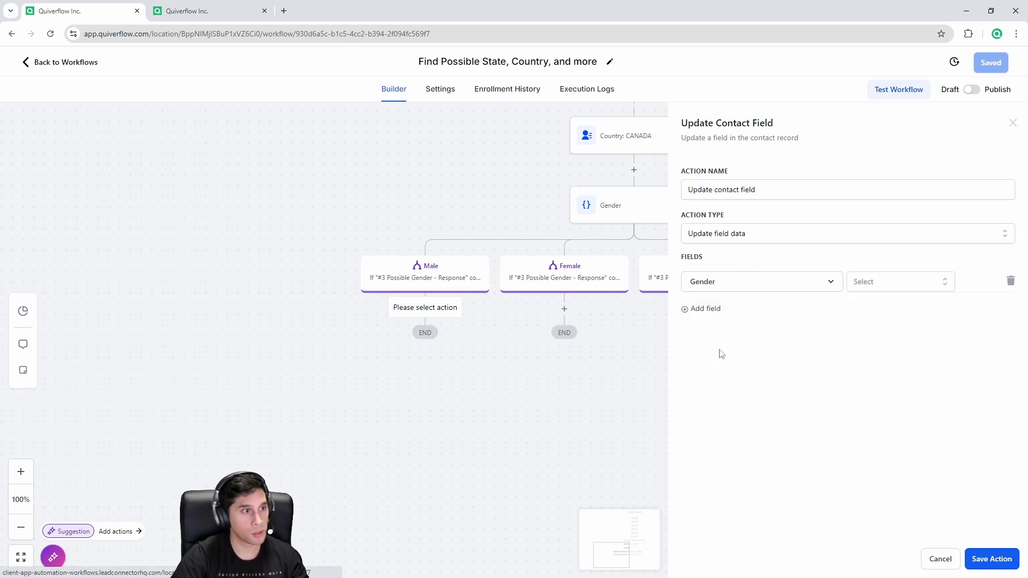
left_click(918, 283)
left_click(880, 336)
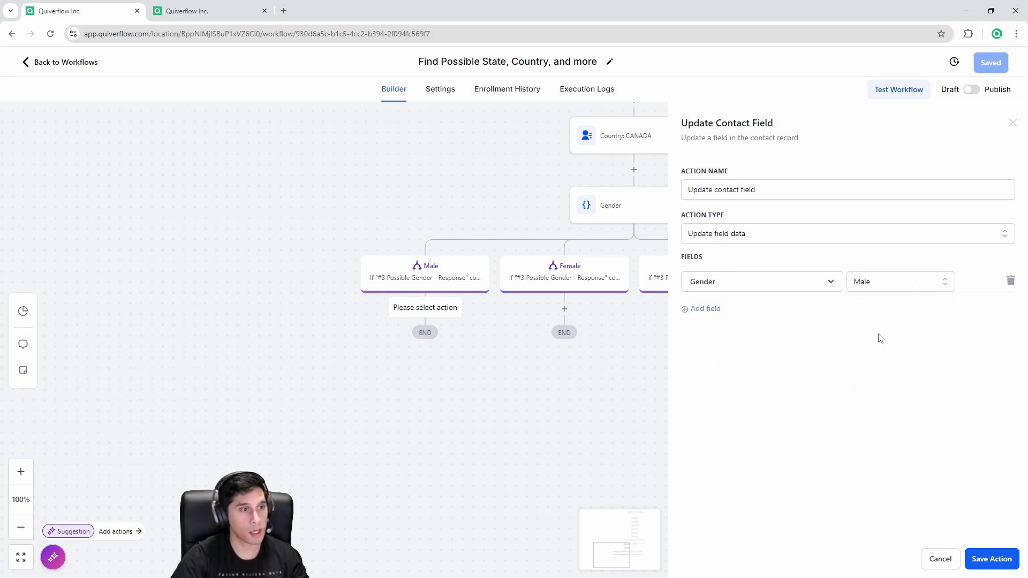
left_click(990, 559)
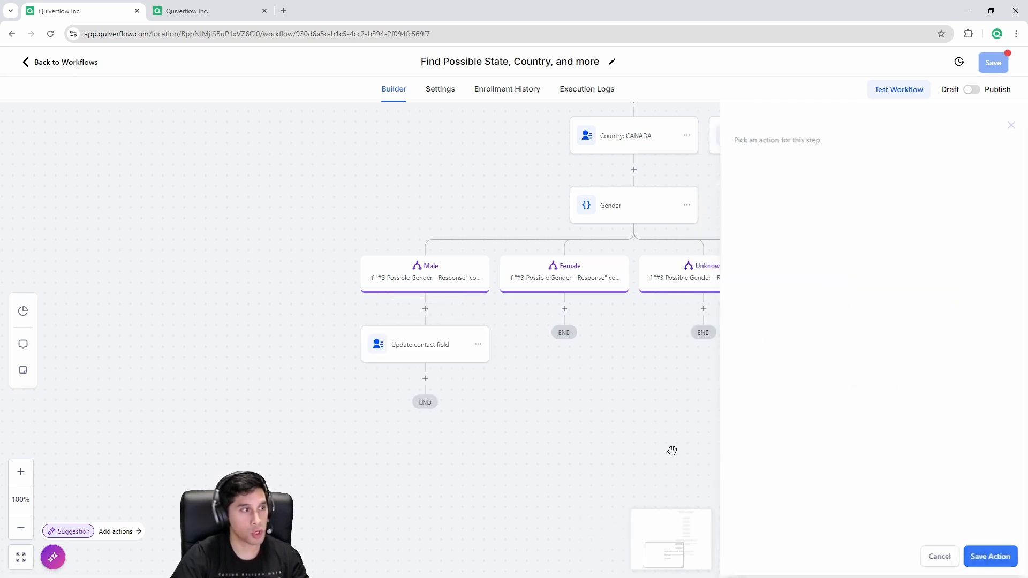
left_click(422, 347)
left_click_drag(766, 190, 675, 200)
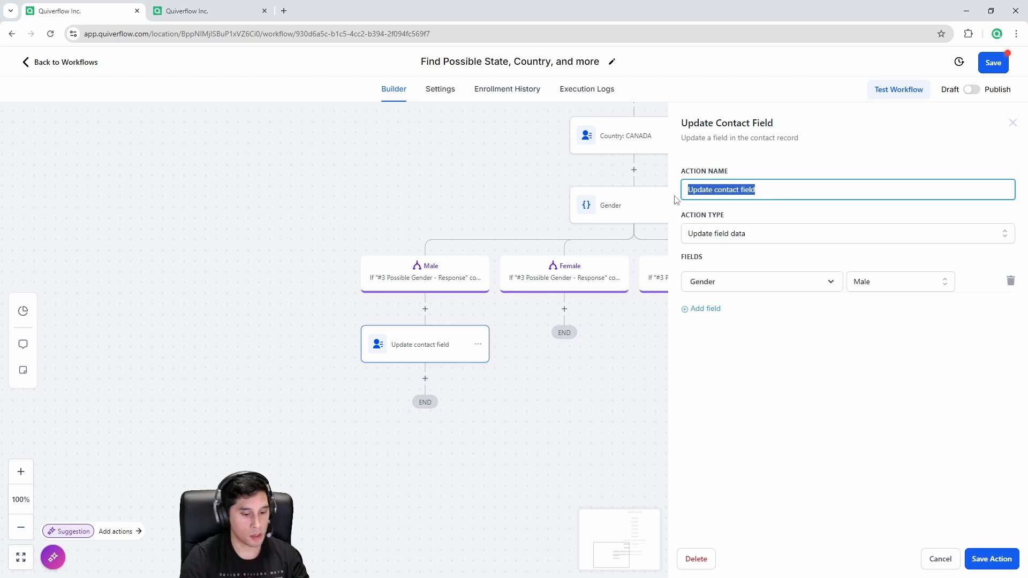
key("BackSpace")
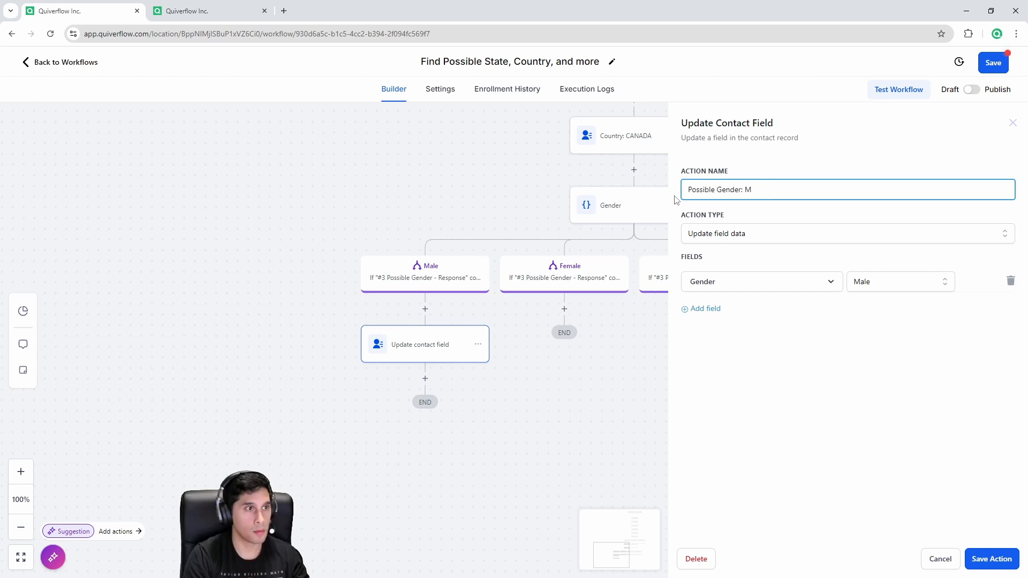
Step: Copy the MALE step under the Female branch, renaming it FEMALE with Gender set to Female
left_click(991, 559)
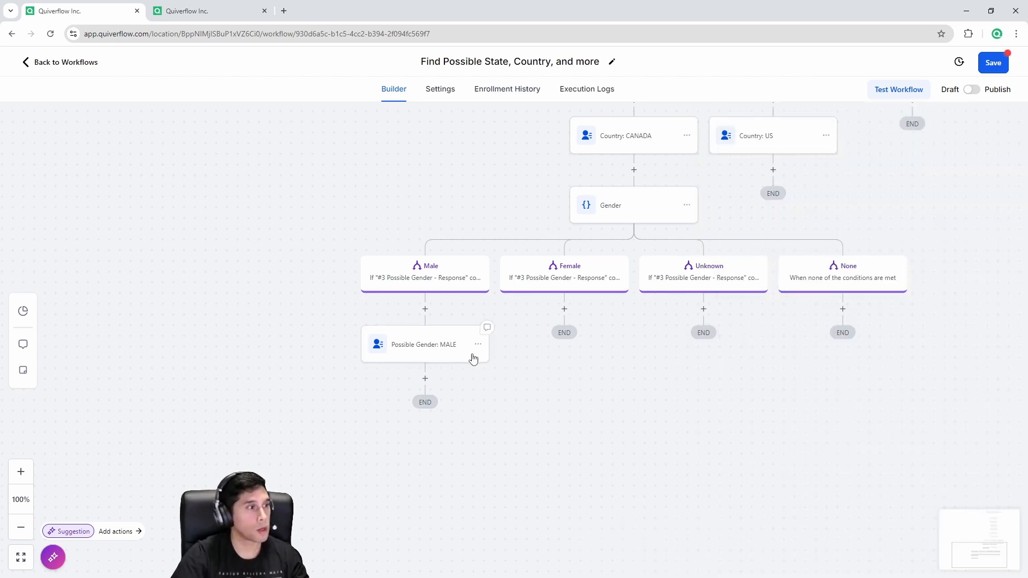
left_click(478, 345)
mouse_move(519, 386)
left_click(576, 365)
left_click(564, 306)
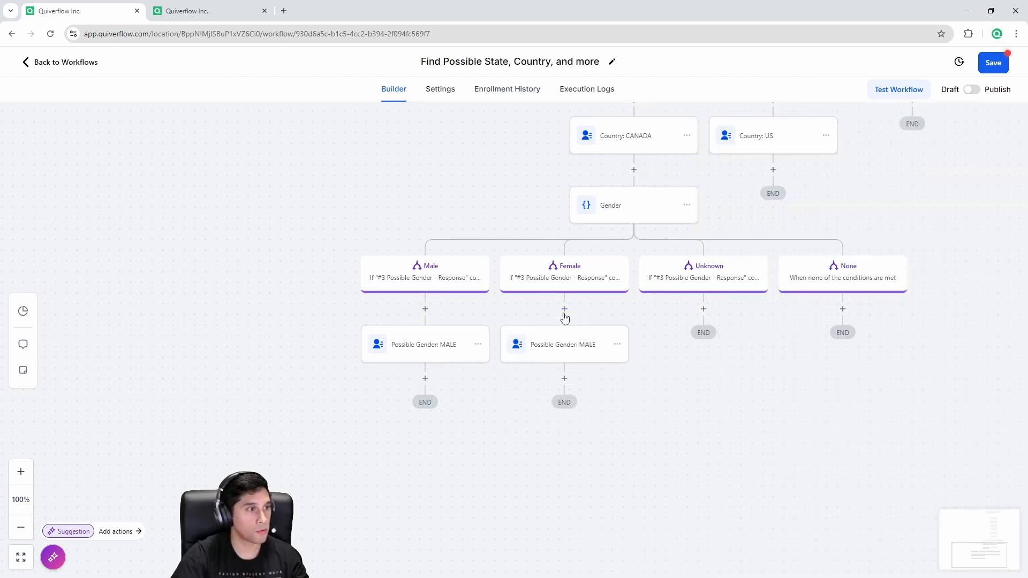
left_click(567, 343)
left_click_drag(771, 191, 759, 192)
left_click(746, 192)
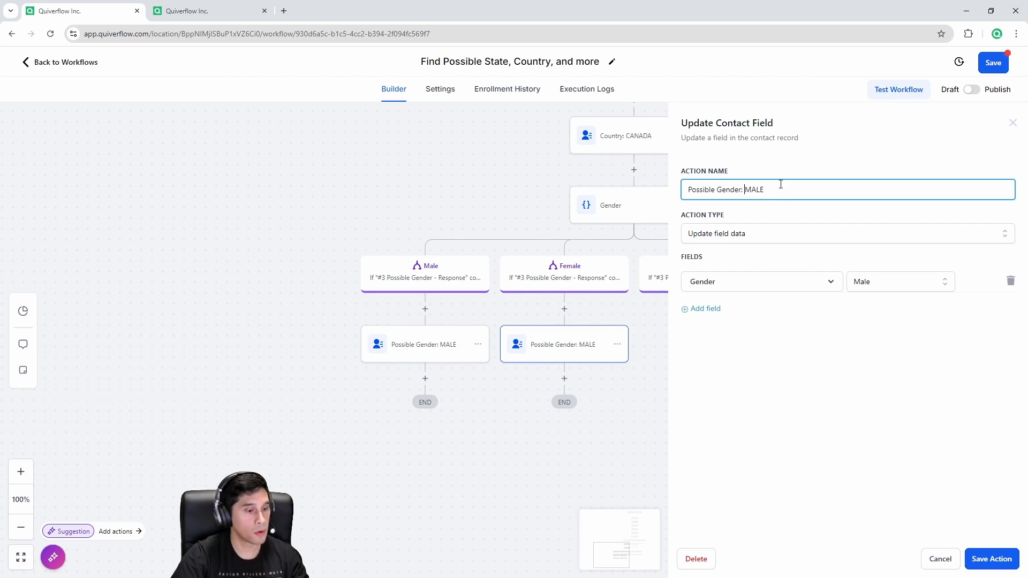
type("FE")
left_click(863, 289)
left_click(883, 352)
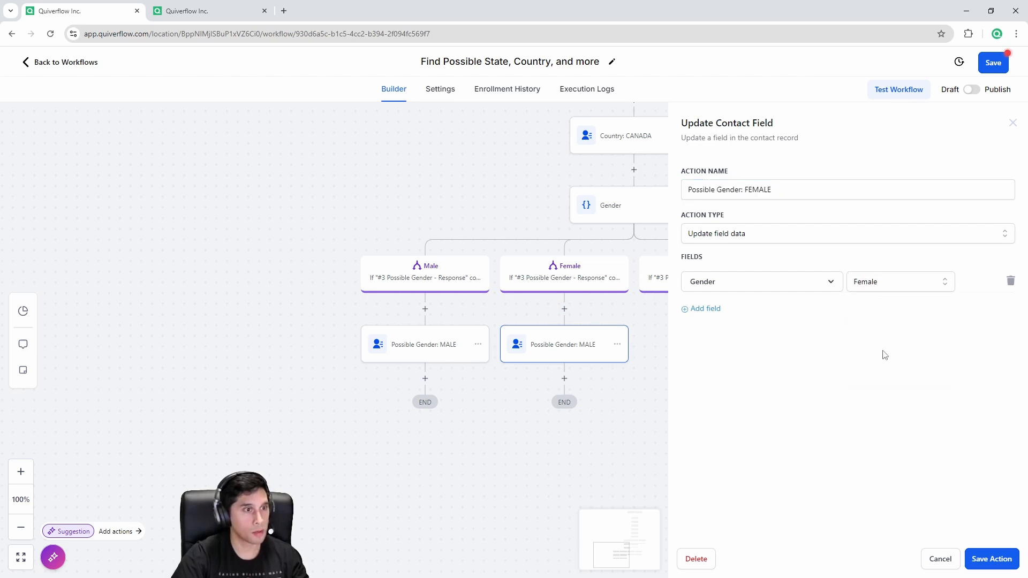
Step: Copy the Possible Gender: FEMALE step under the Unknown branch
left_click(618, 345)
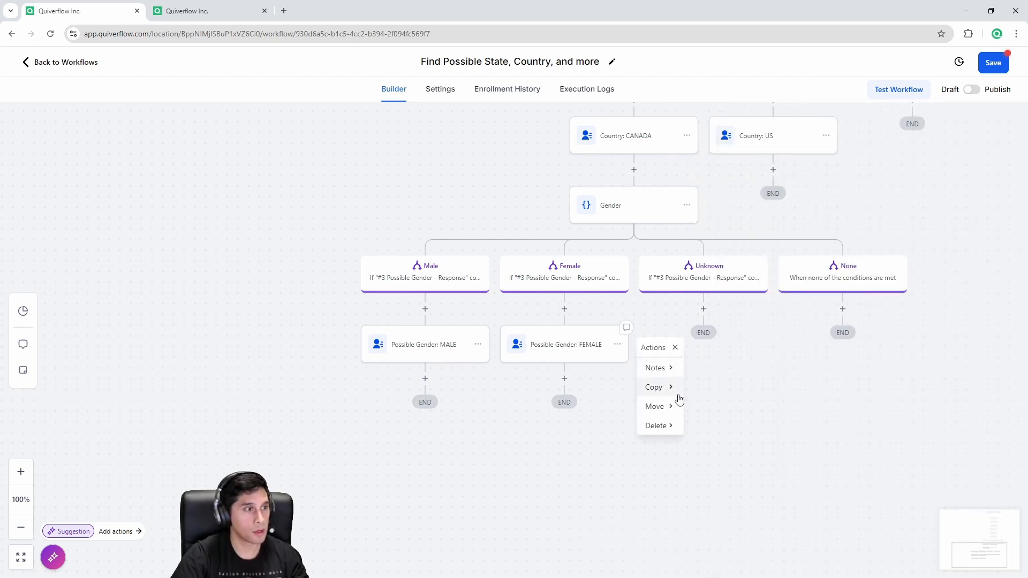
mouse_move(669, 387)
left_click(723, 369)
left_click(707, 309)
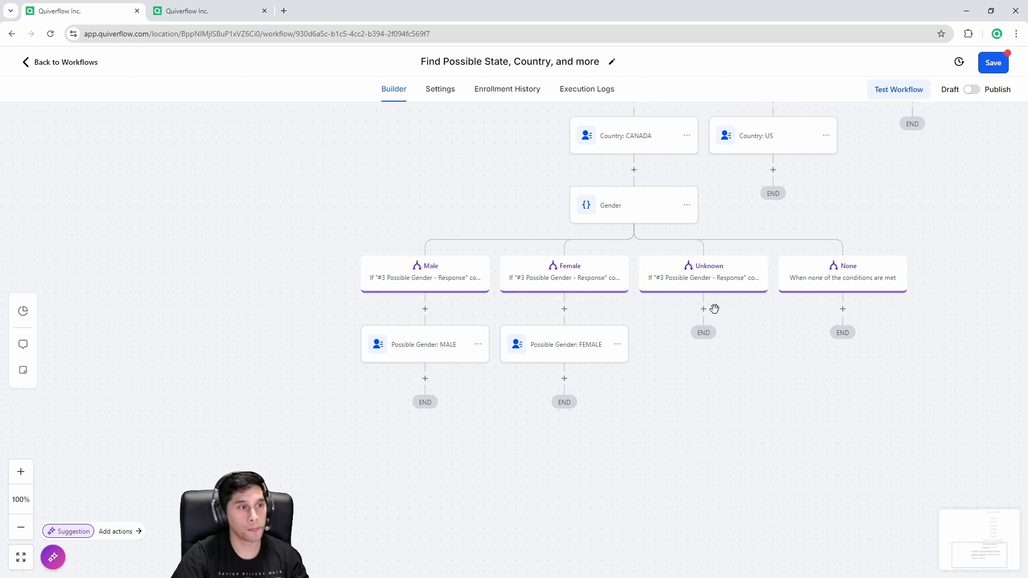
left_click(618, 345)
mouse_move(661, 394)
left_click(720, 365)
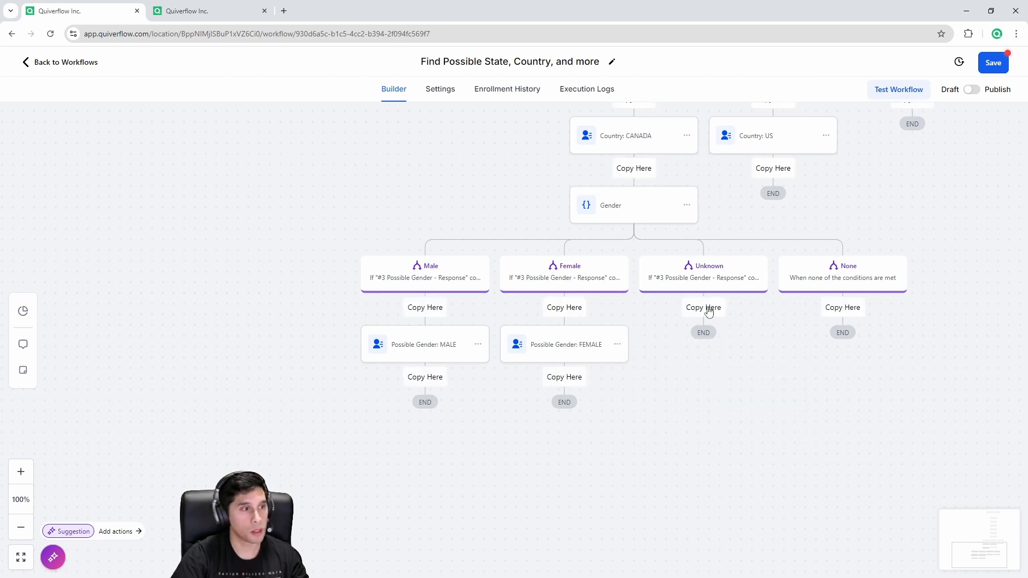
left_click(708, 306)
Step: Rename the copy to 'Possible Gender: UNKNOWN', set Gender to Unknown, and save it
left_click(709, 345)
left_click_drag(771, 190, 748, 192)
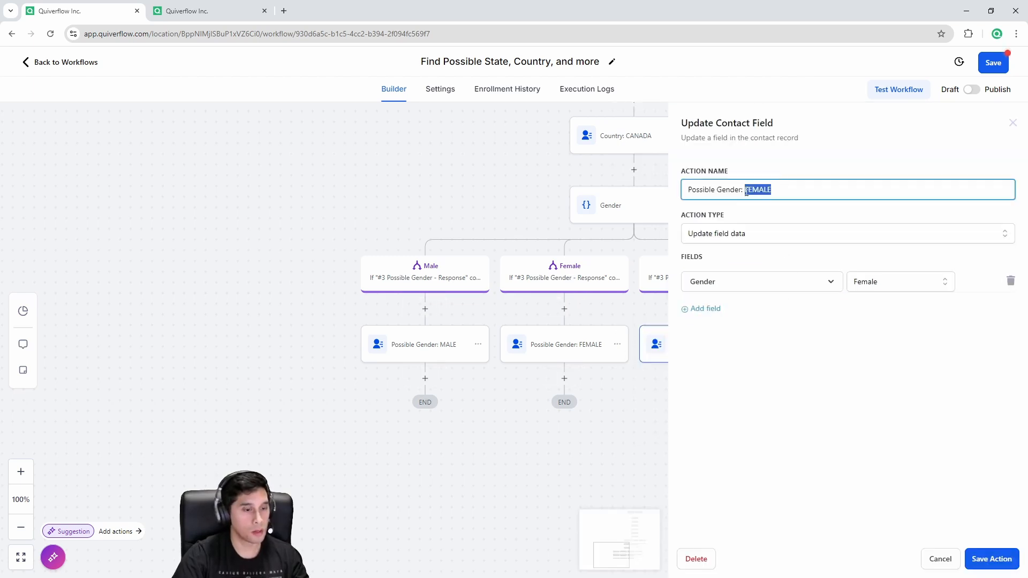
type("UNKNOWN")
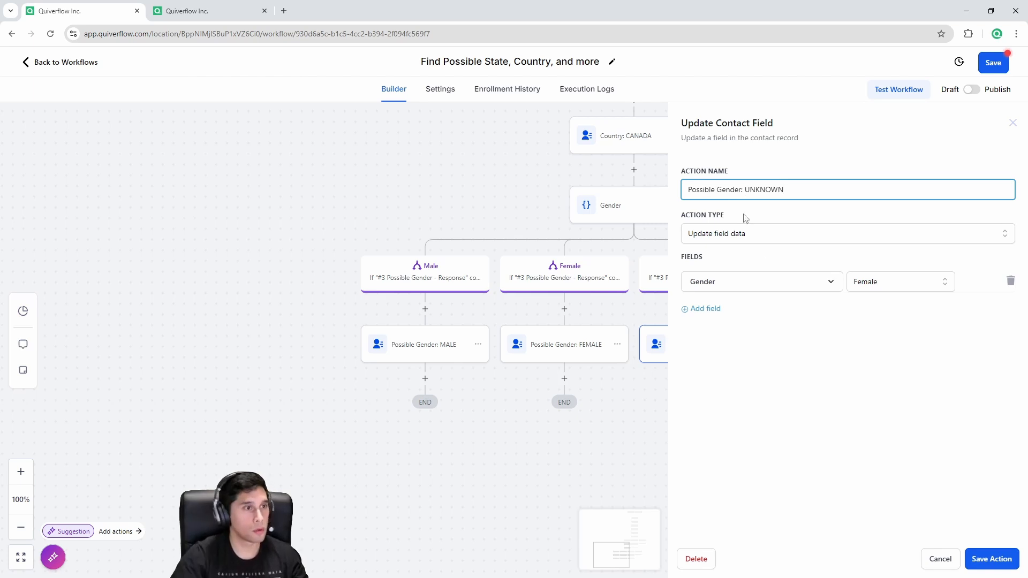
left_click(878, 282)
left_click(881, 370)
left_click(987, 552)
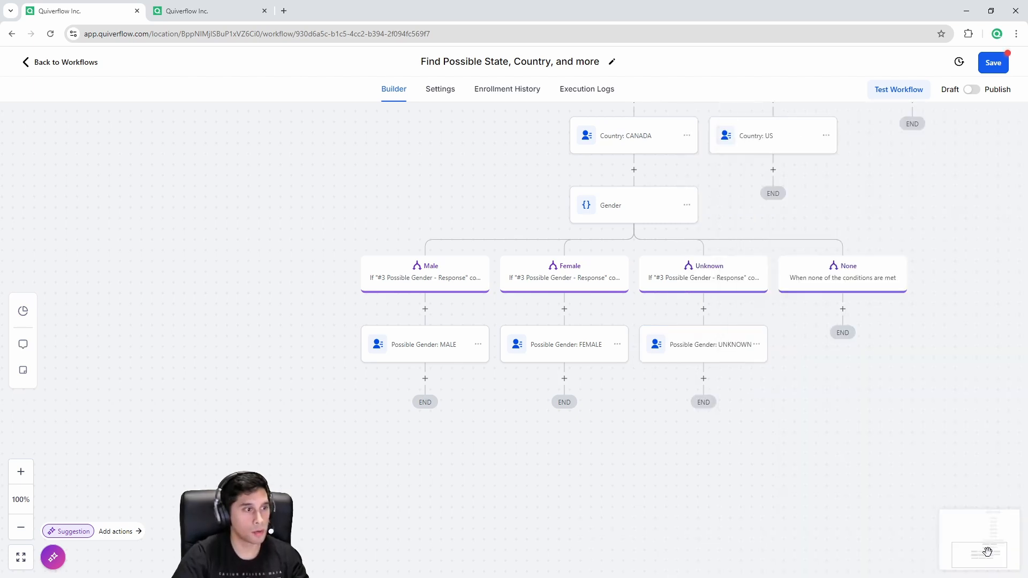
left_click_drag(849, 400, 763, 501)
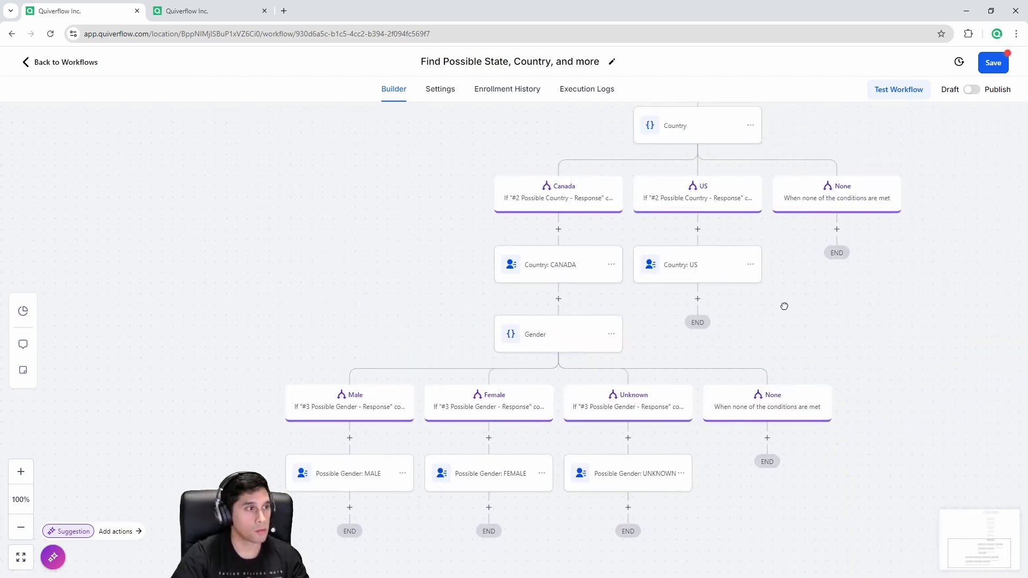
left_click_drag(784, 306, 741, 369)
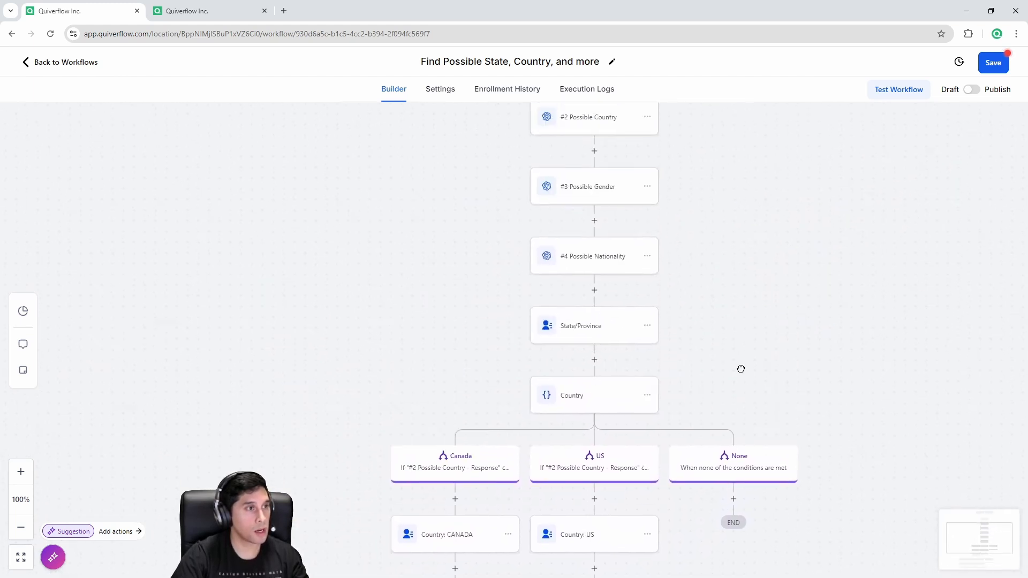
scroll(831, 191, "down", 7)
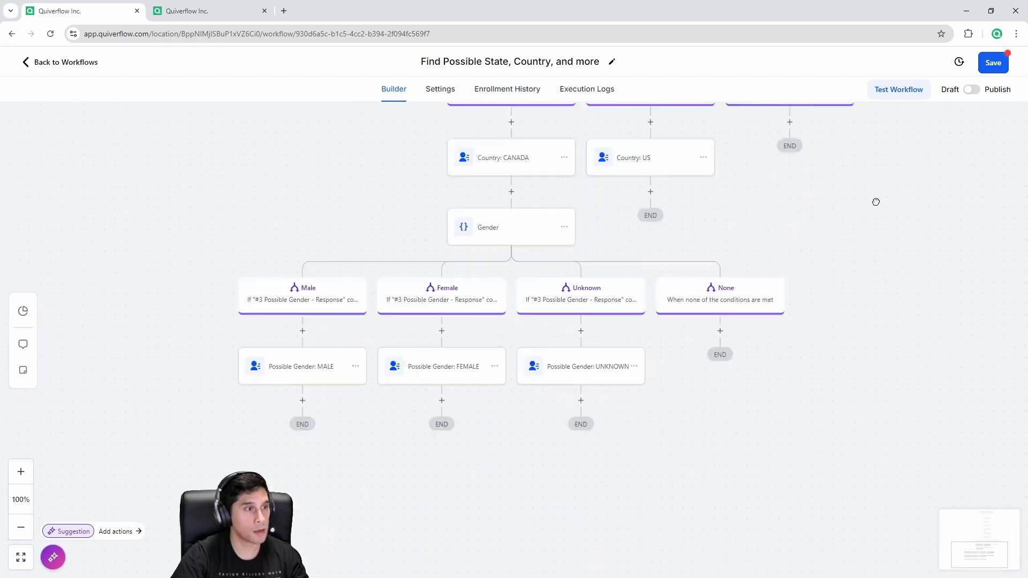
left_click_drag(876, 201, 900, 122)
left_click_drag(700, 464, 817, 473)
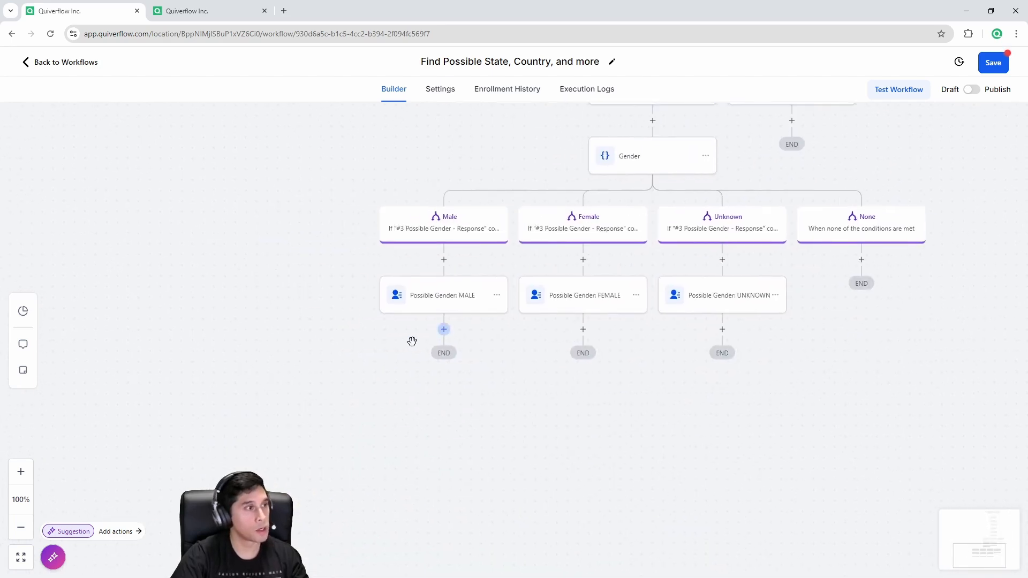
left_click_drag(412, 341, 513, 321)
Step: Add an Update Contact Field step named Possible Nationality after the MALE step, targeting Nationality
left_click(525, 316)
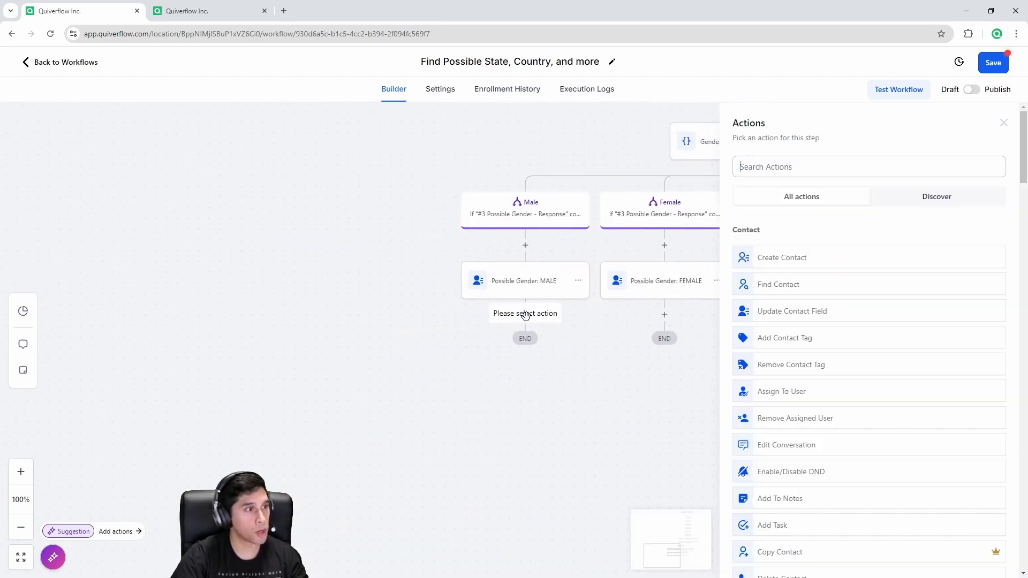
left_click(800, 312)
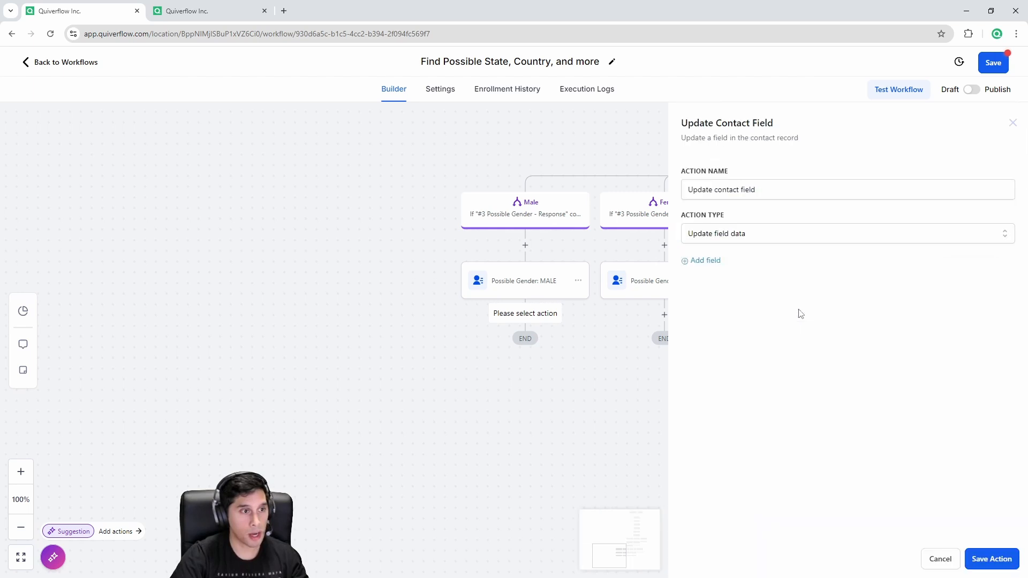
left_click(705, 261)
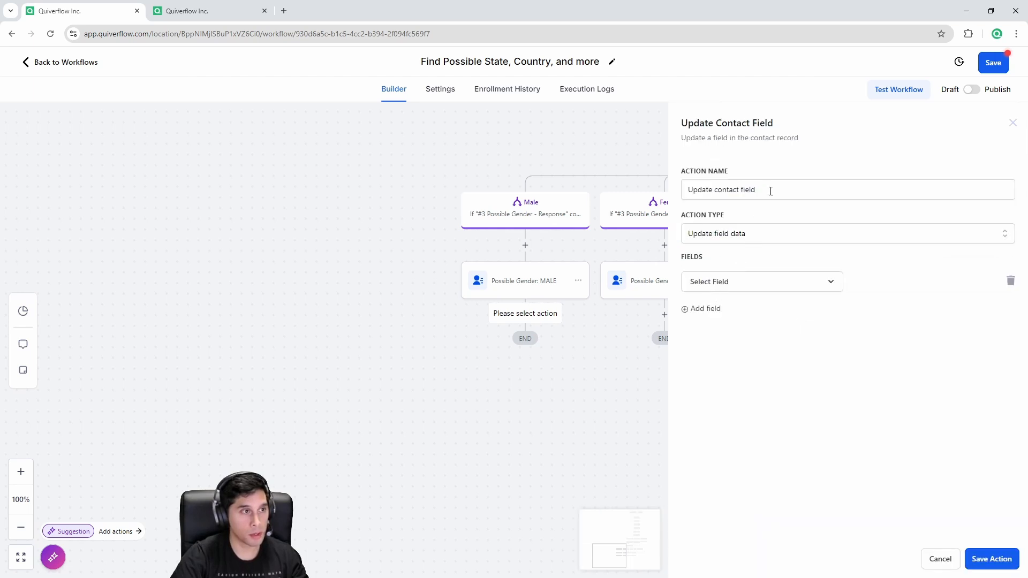
left_click_drag(770, 191, 684, 194)
type("Possible Nationality")
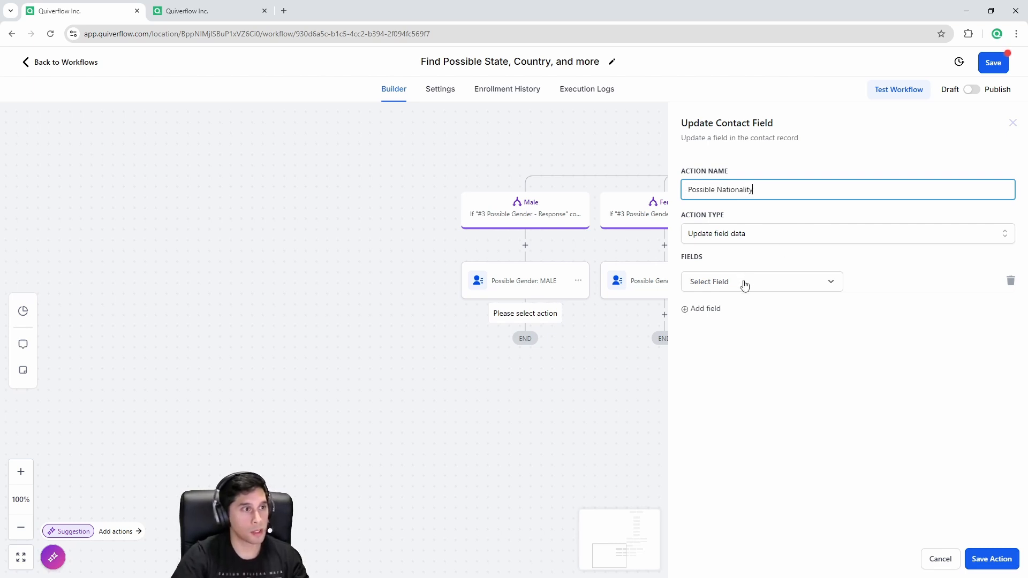
left_click(744, 284)
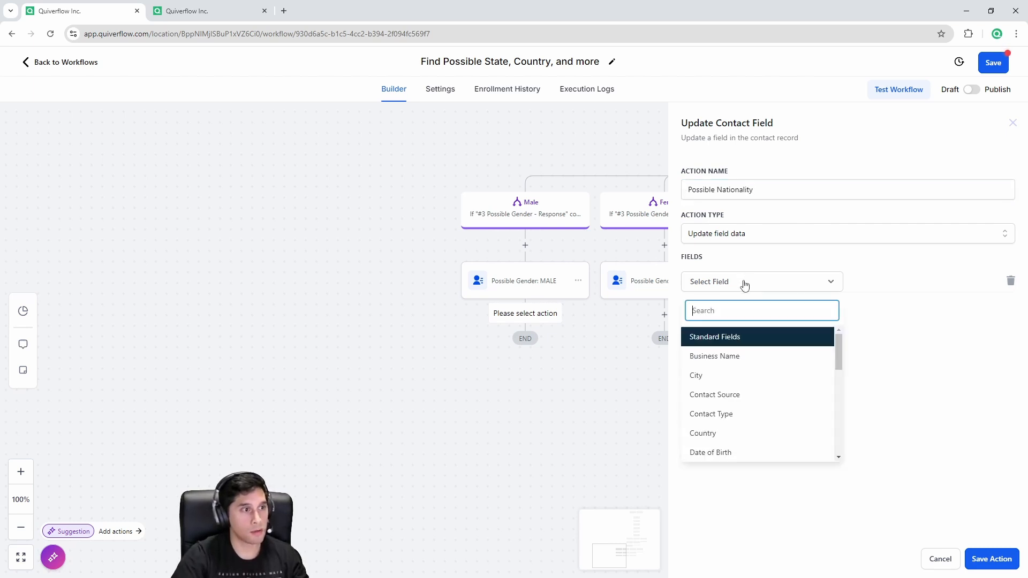
type("natio")
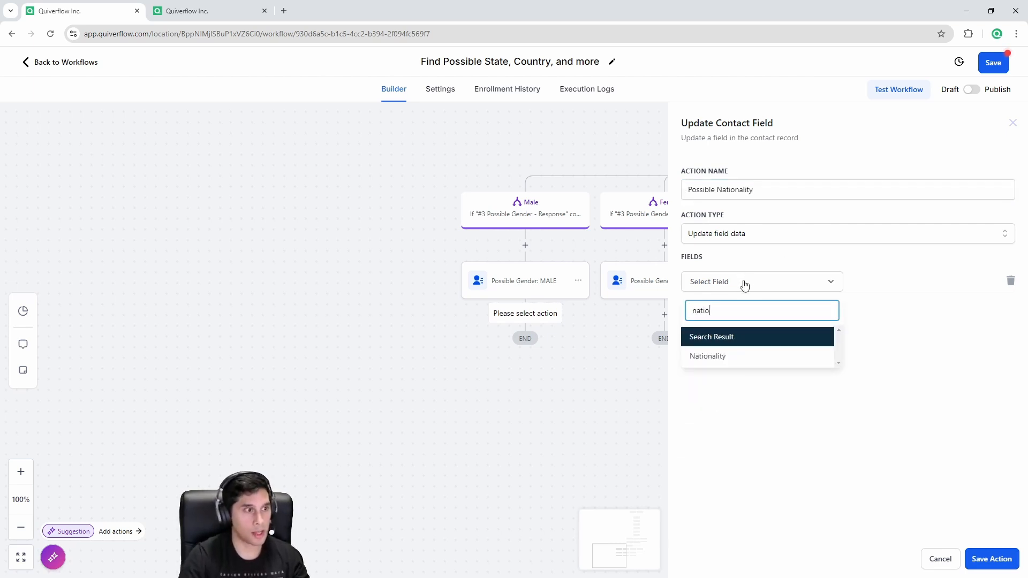
left_click(739, 357)
Step: Fill Nationality with the #4 Possible Nationality response {{chatgpt.4.response}} and save the step
left_click(969, 283)
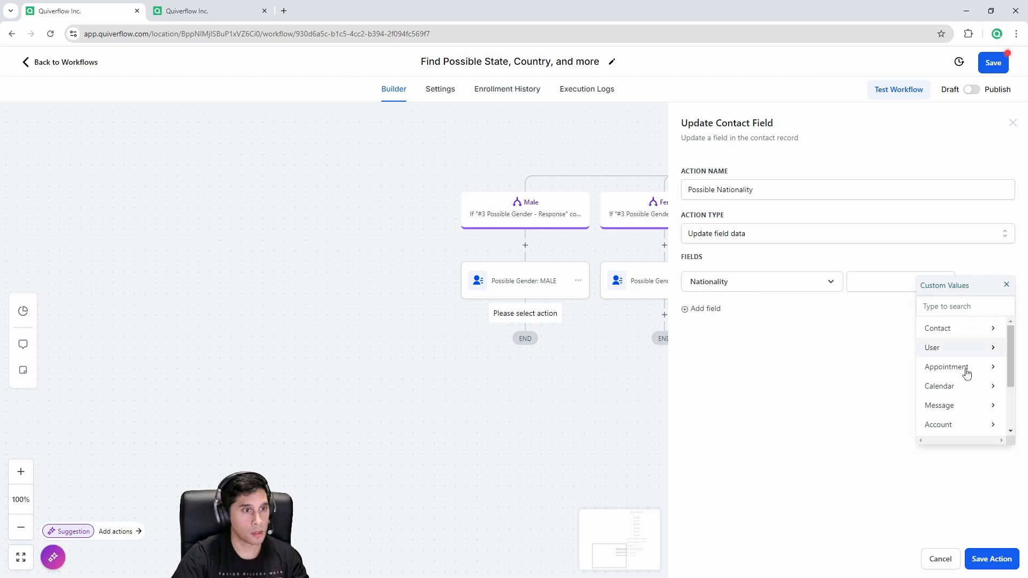
scroll(973, 391, "down", 2)
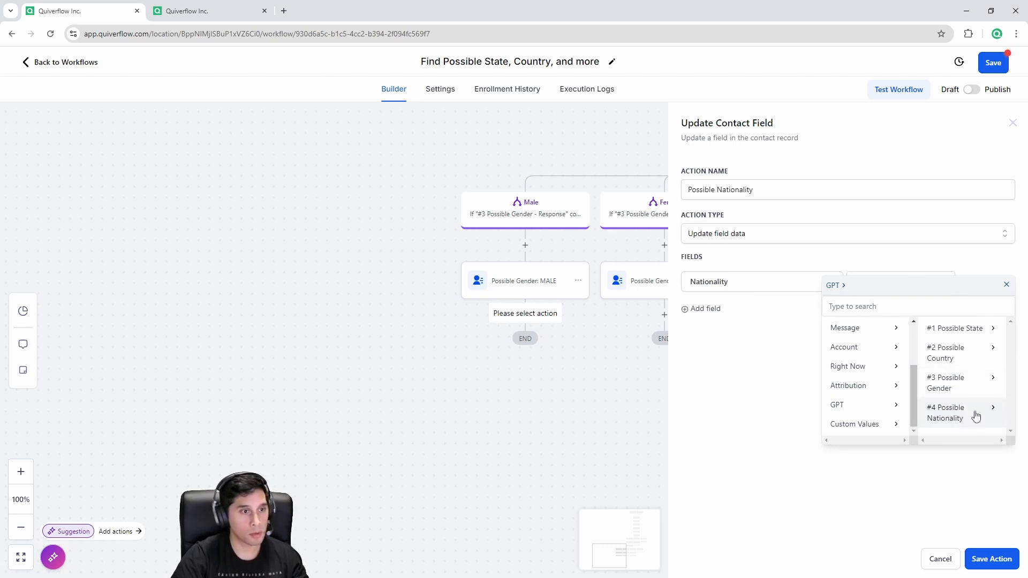
left_click(975, 416)
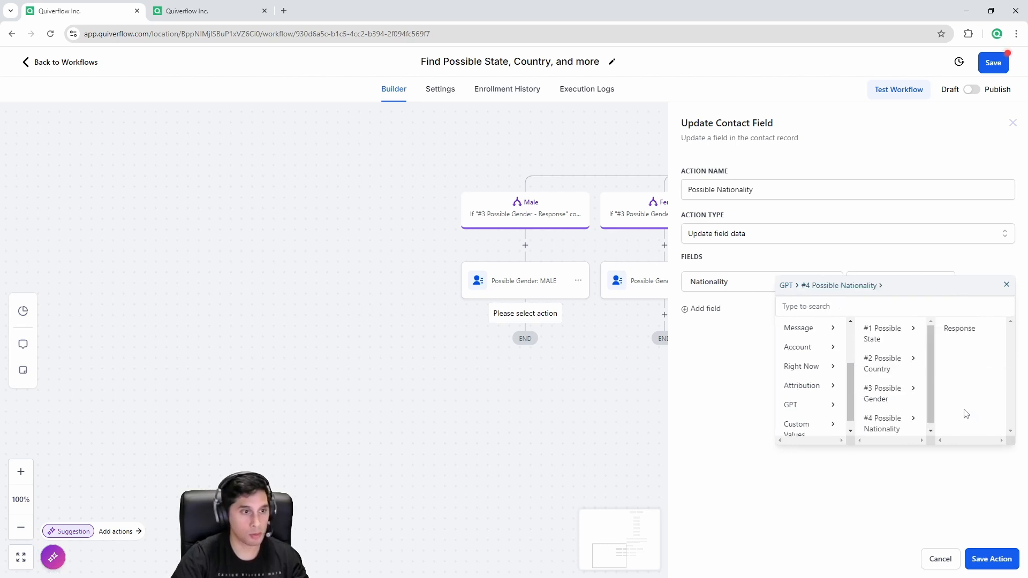
left_click(977, 332)
left_click_drag(934, 281, 836, 287)
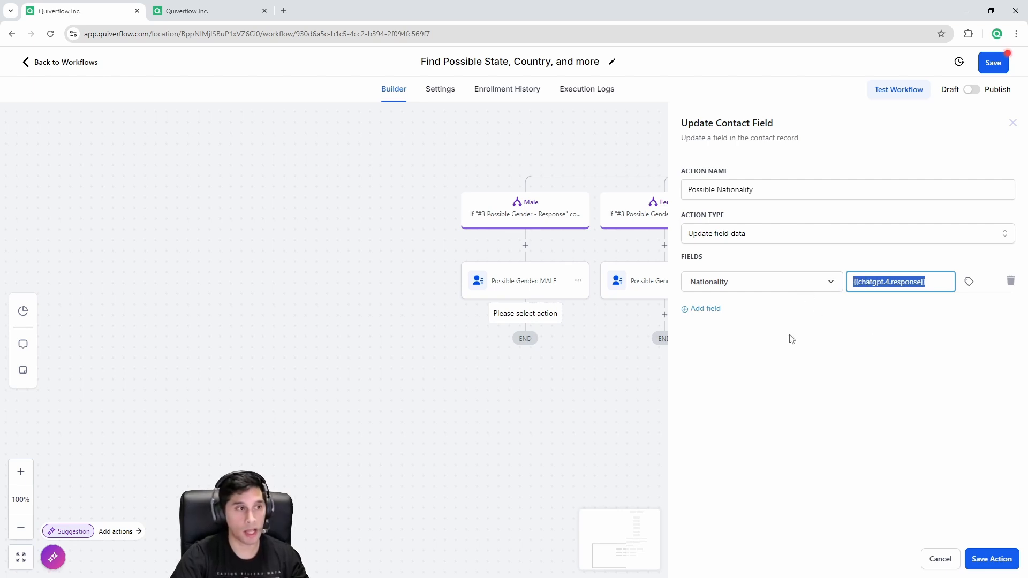
left_click(987, 559)
Step: Save the workflow and pan back to the Country branches
scroll(505, 314, "up", 3)
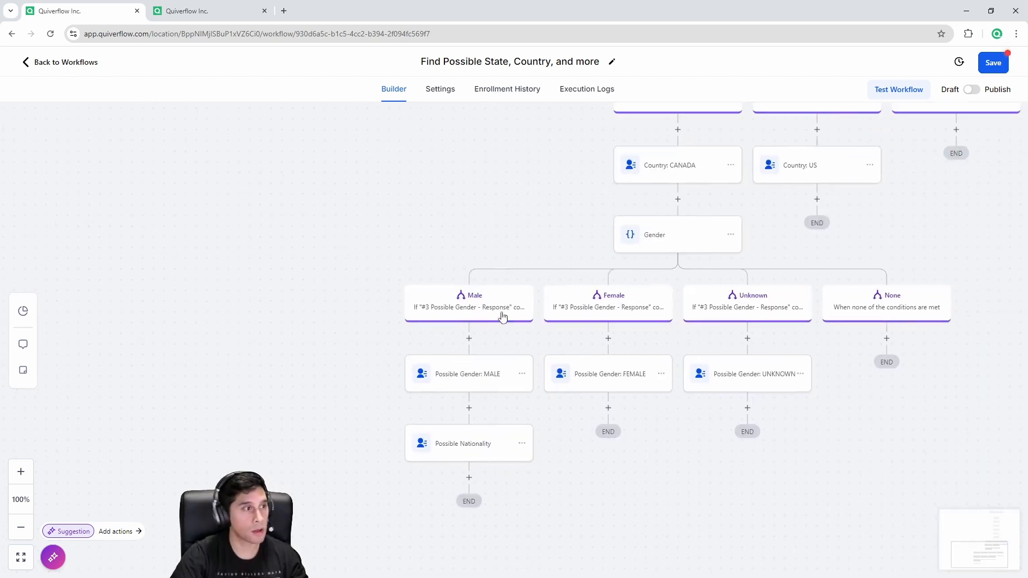
left_click_drag(422, 285, 366, 377)
left_click(999, 63)
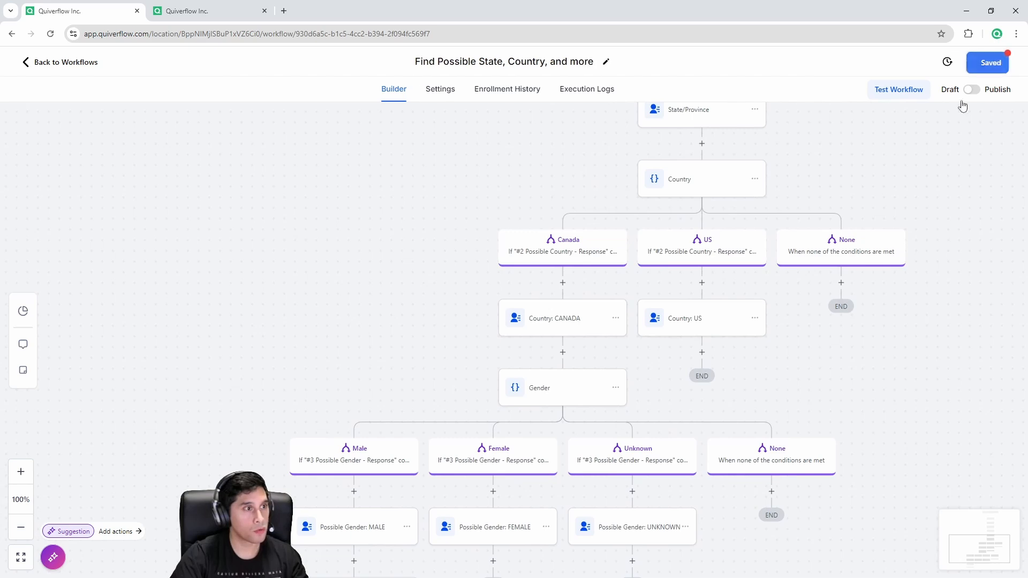
left_click_drag(398, 261, 254, 403)
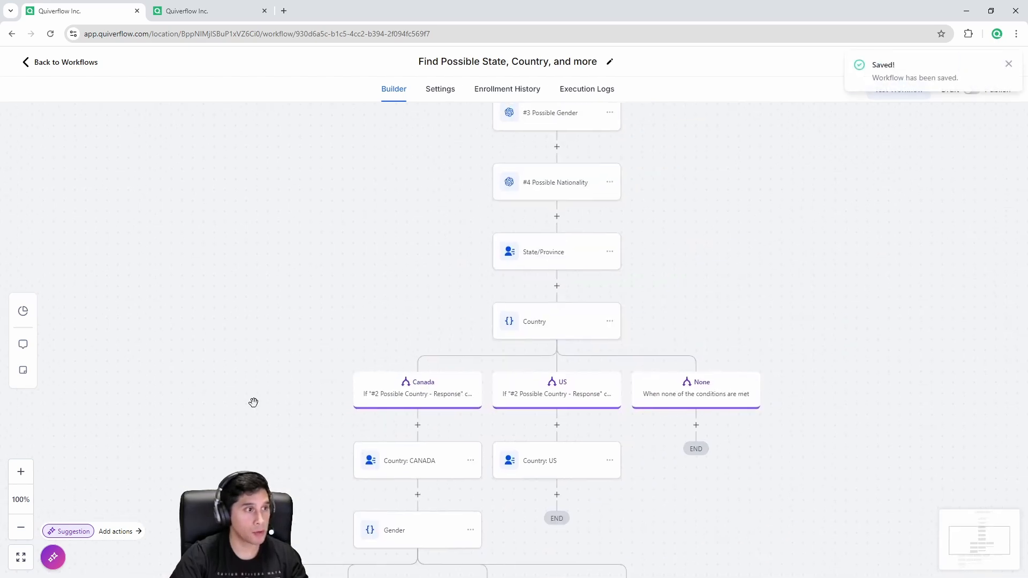
left_click_drag(280, 282, 164, 490)
left_click_drag(303, 238, 327, 139)
left_click_drag(227, 344, 322, 161)
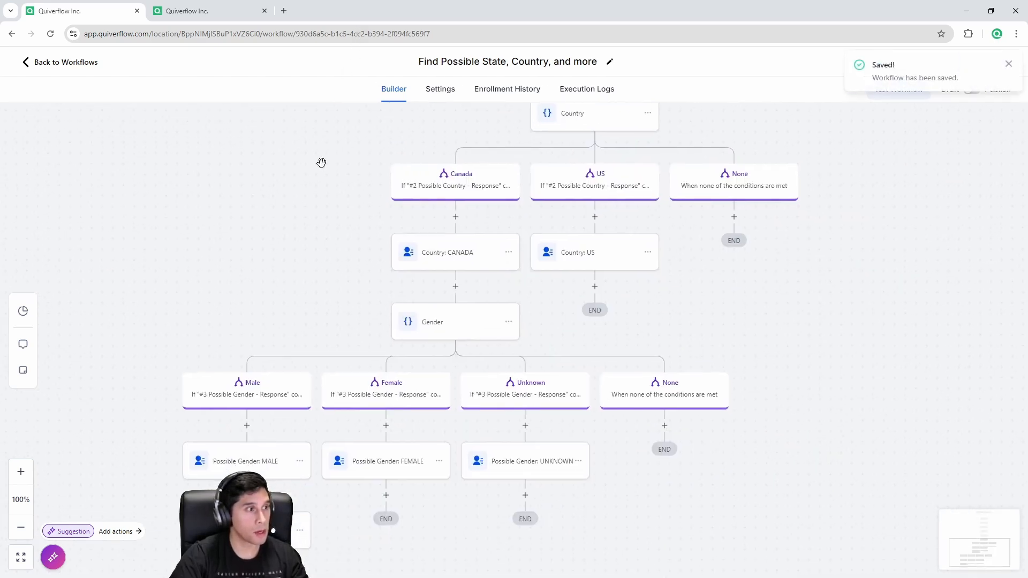
left_click(595, 286)
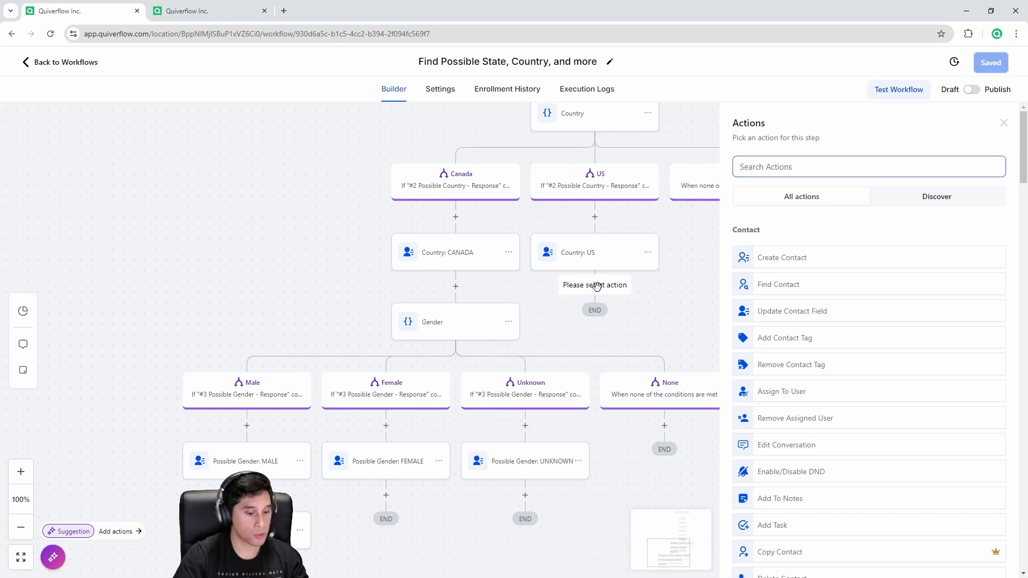
type("go")
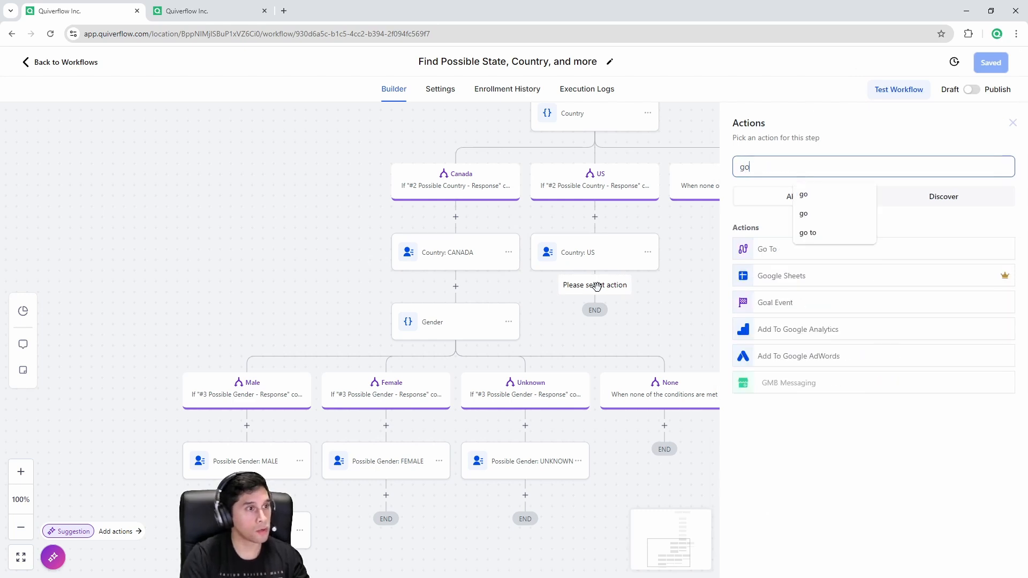
left_click(755, 250)
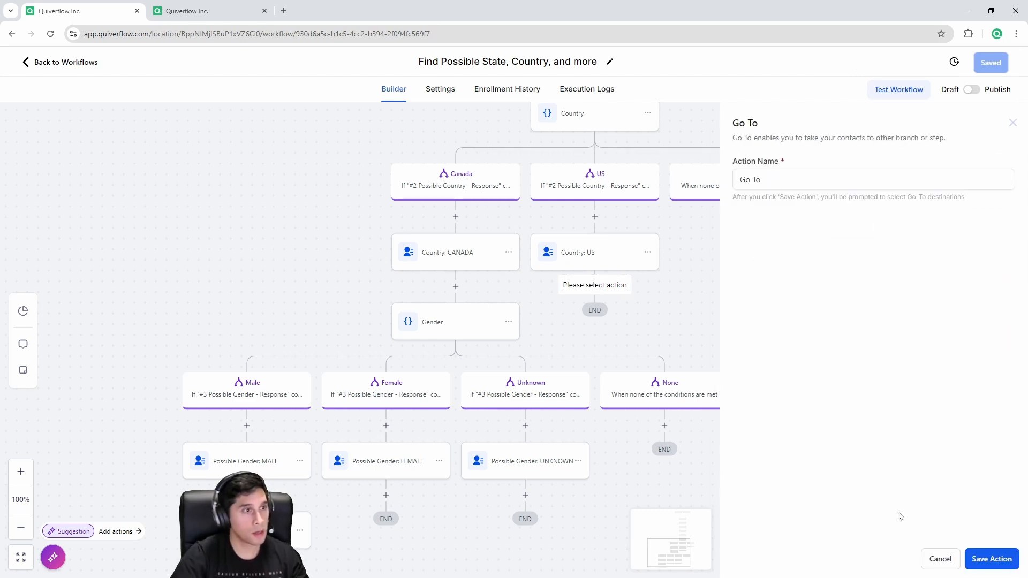
left_click(990, 558)
left_click(463, 328)
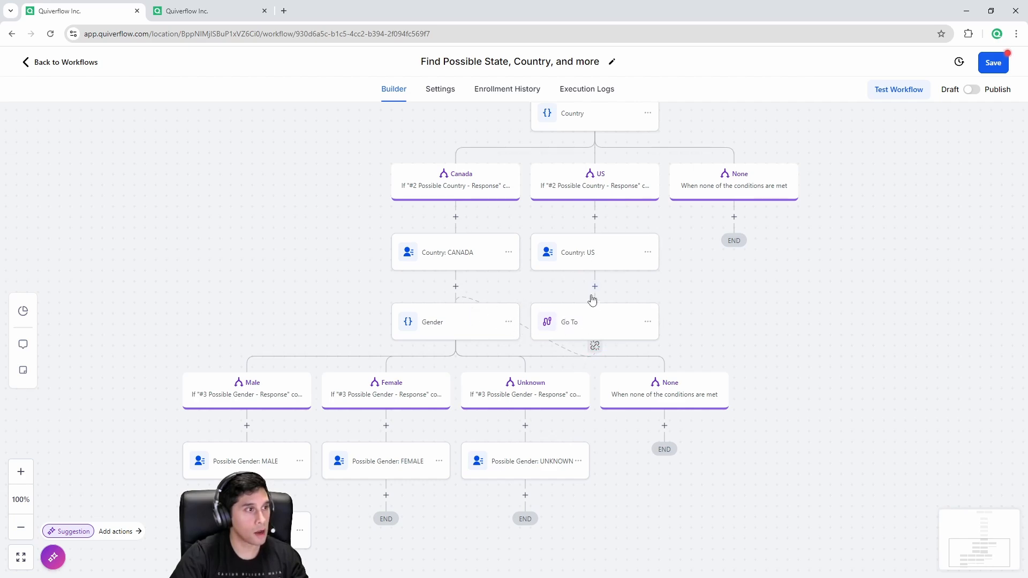
left_click(607, 262)
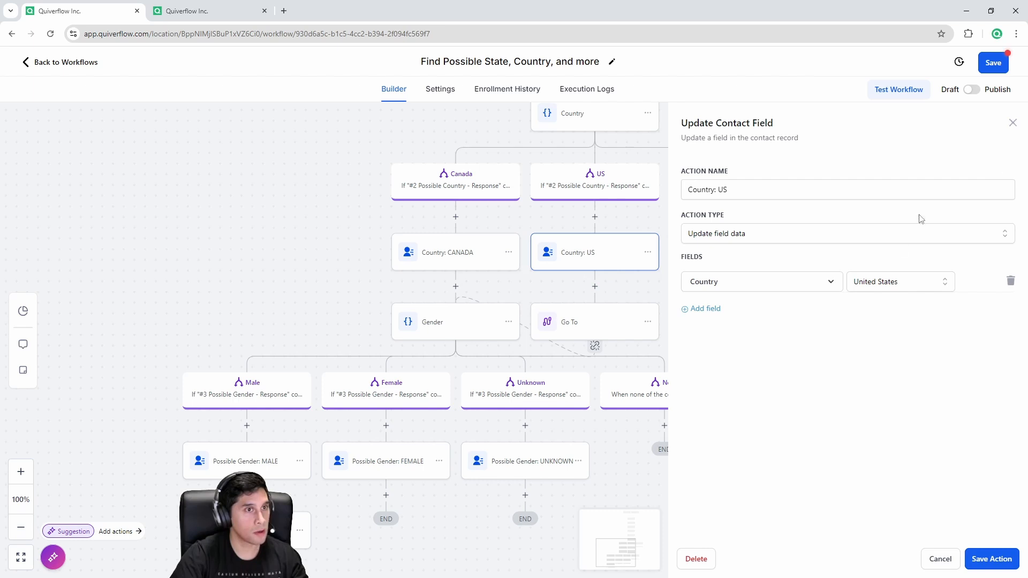
left_click(1013, 128)
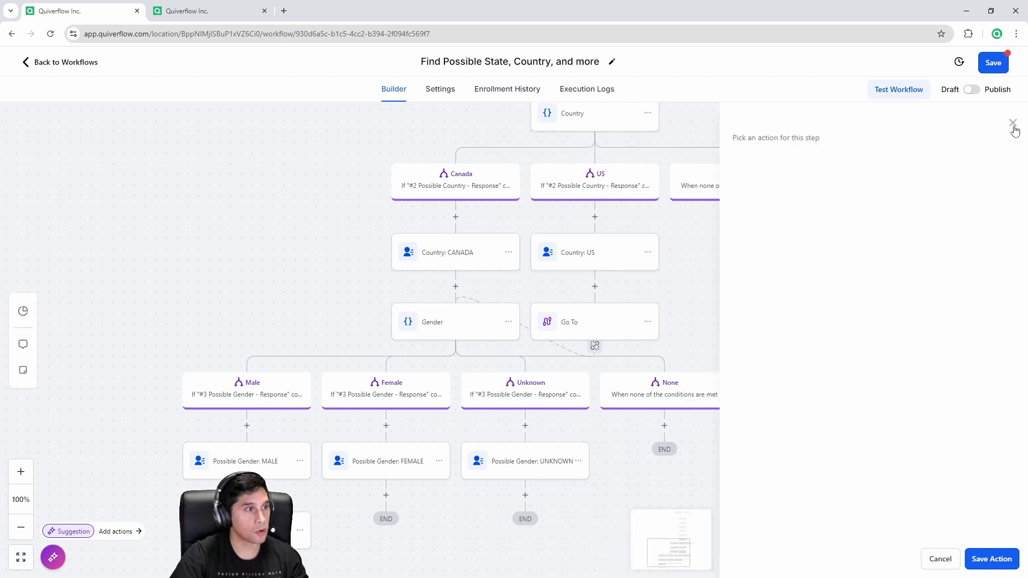
left_click(432, 338)
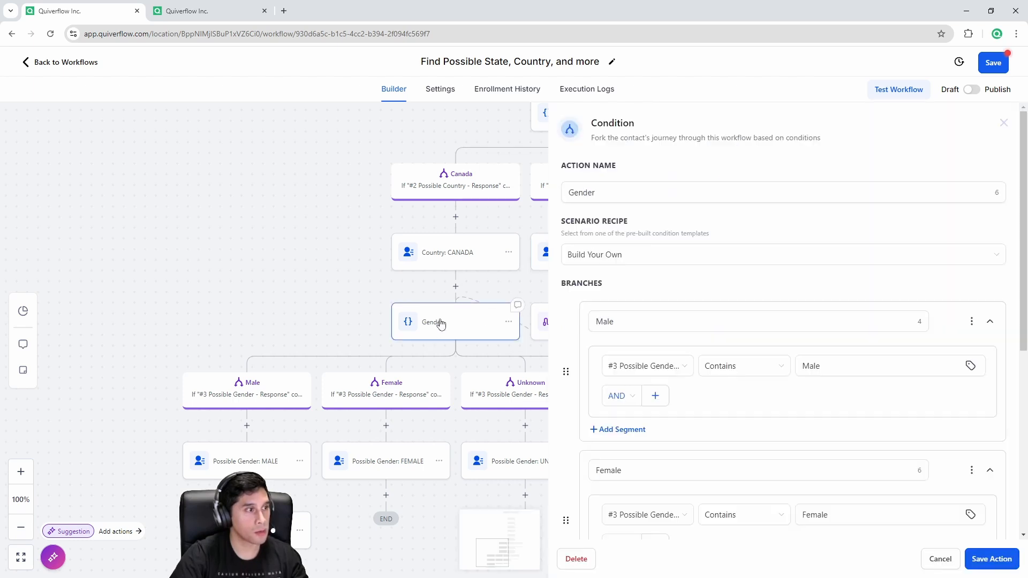
left_click(1004, 124)
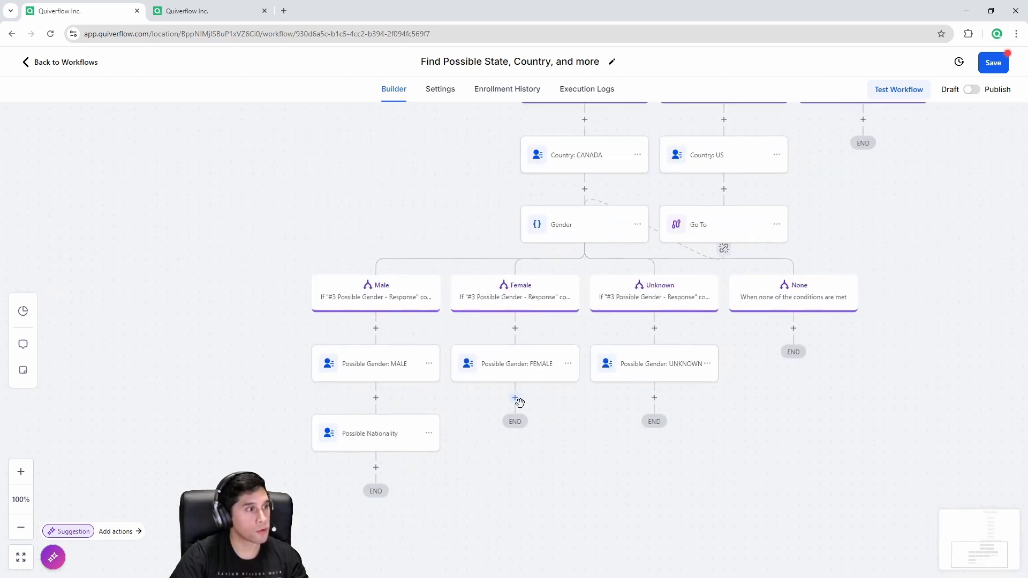
Step: Add a Go To after Possible Gender: FEMALE jumping to the Possible Nationality step
left_click(516, 398)
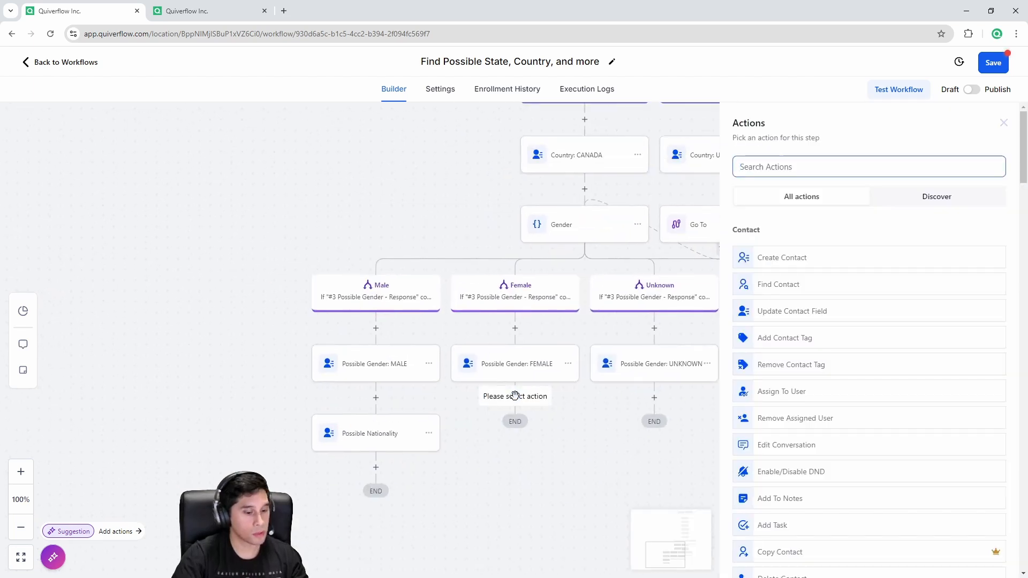
type("go")
left_click(766, 254)
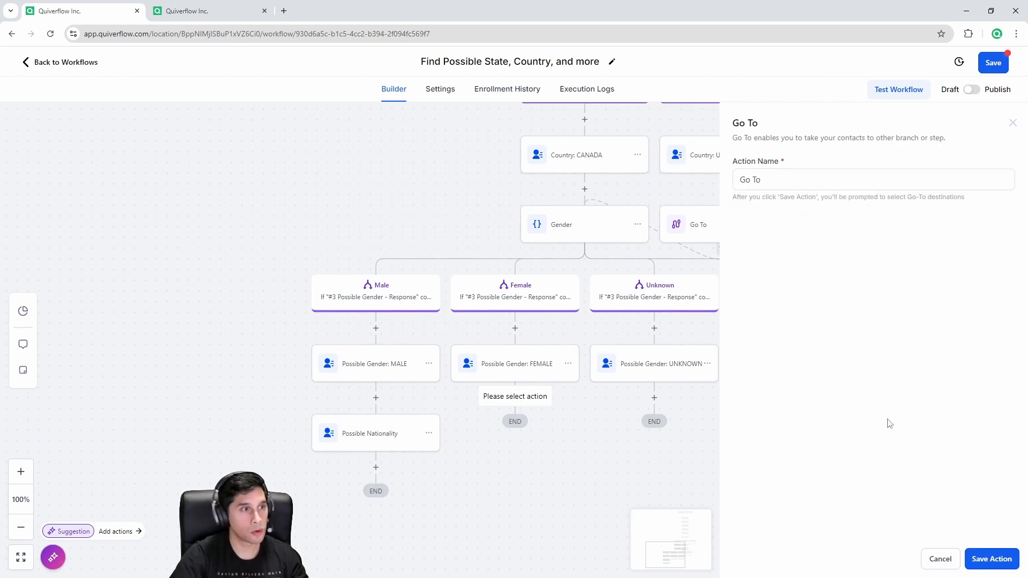
left_click(990, 558)
left_click(398, 437)
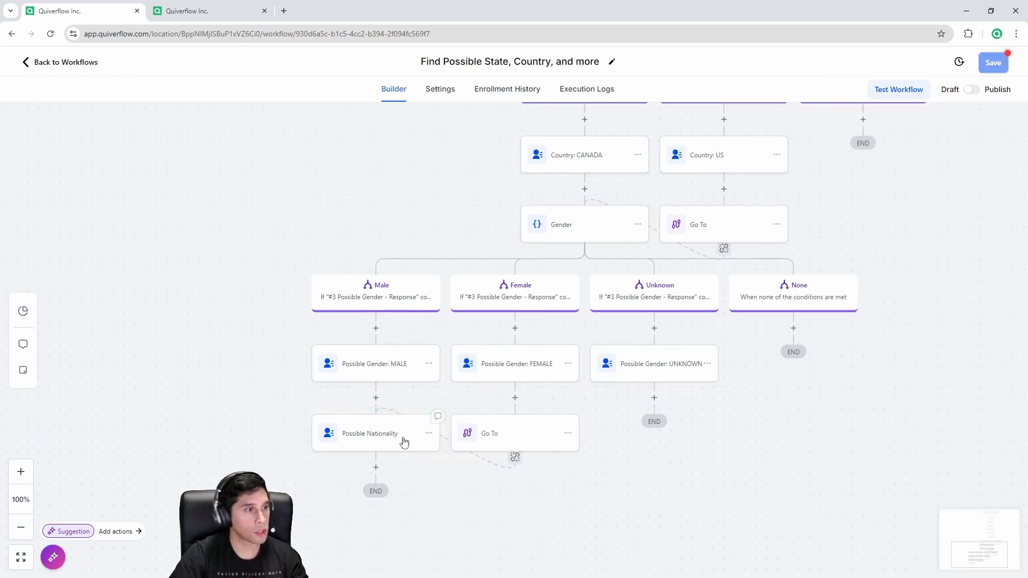
Step: Add a Go To after Possible Gender: UNKNOWN jumping to the Possible Nationality step
left_click(655, 398)
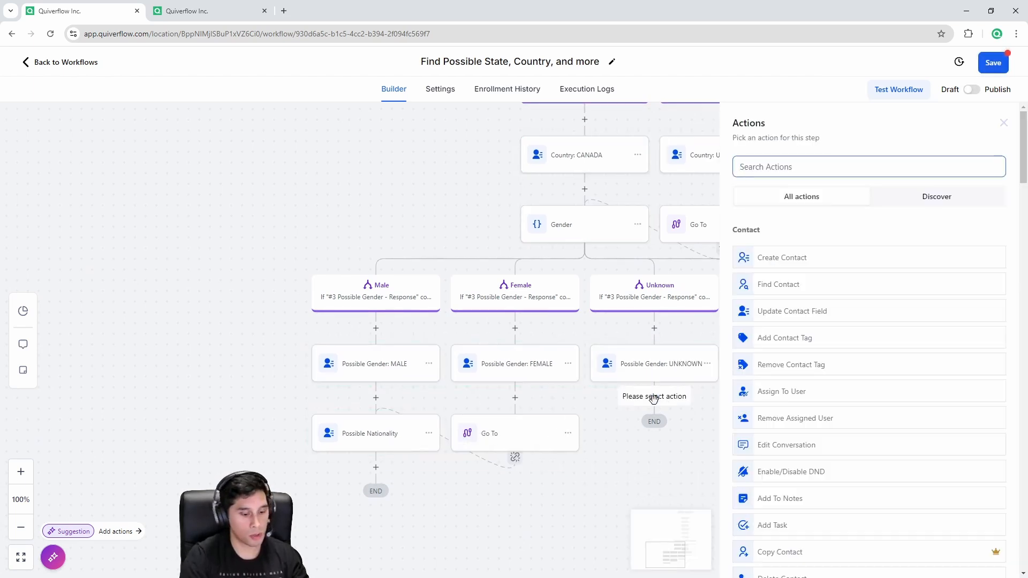
type("go")
left_click(771, 252)
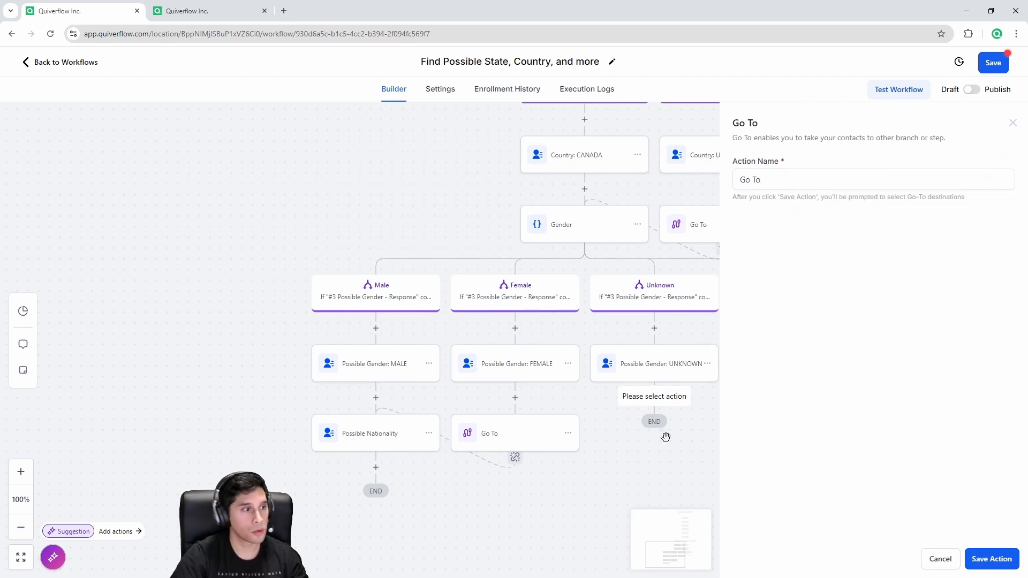
left_click(994, 560)
left_click(374, 436)
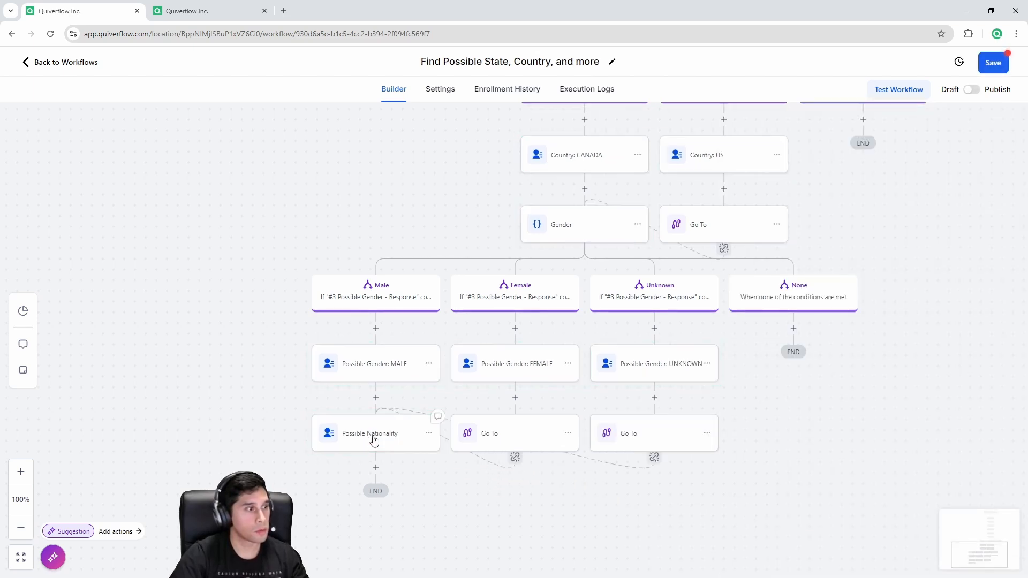
left_click(651, 365)
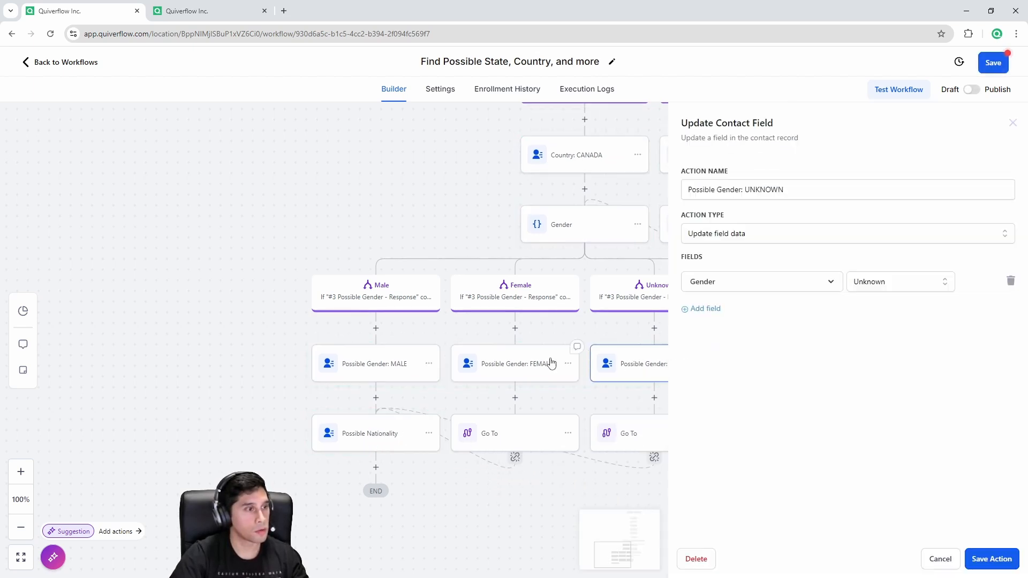
Step: Check the Possible Nationality step's response variable value, closing it without changes
left_click(941, 560)
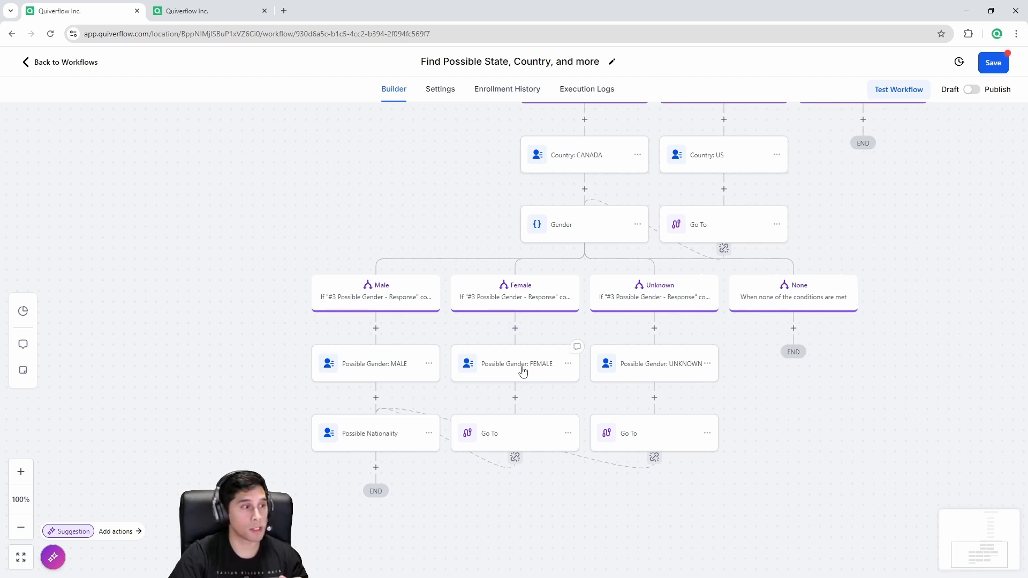
left_click(370, 435)
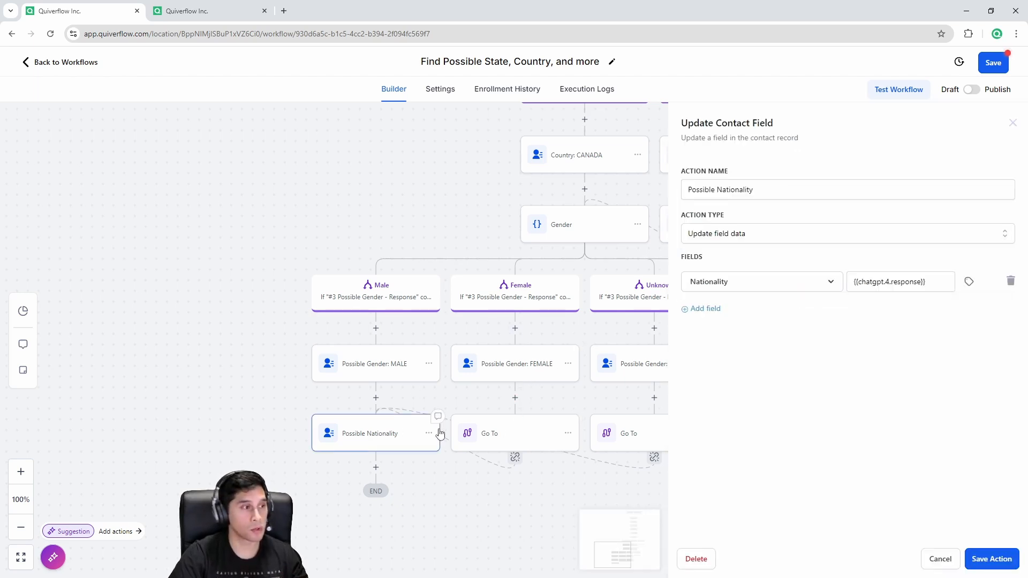
left_click(916, 290)
key("ctrl+a")
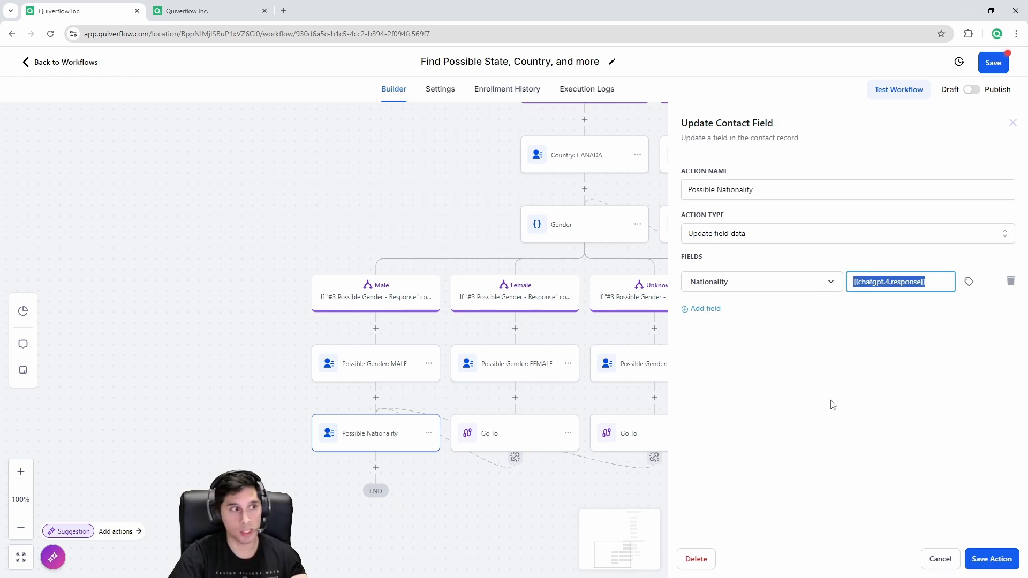
left_click(948, 561)
Step: Save the workflow, switch it to Publish, and return to the Form 1 registration builder
left_click_drag(765, 447, 694, 518)
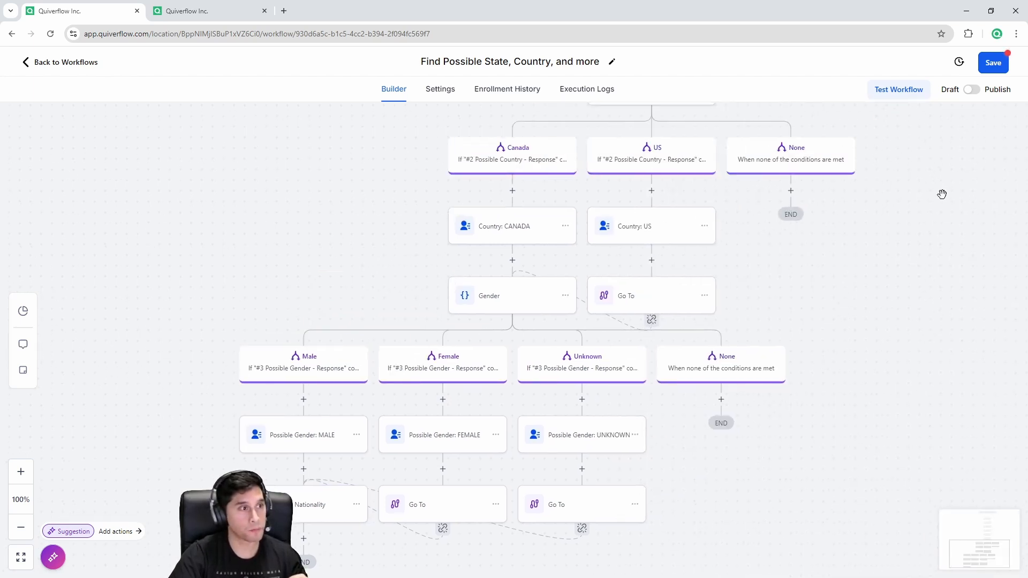
left_click(988, 65)
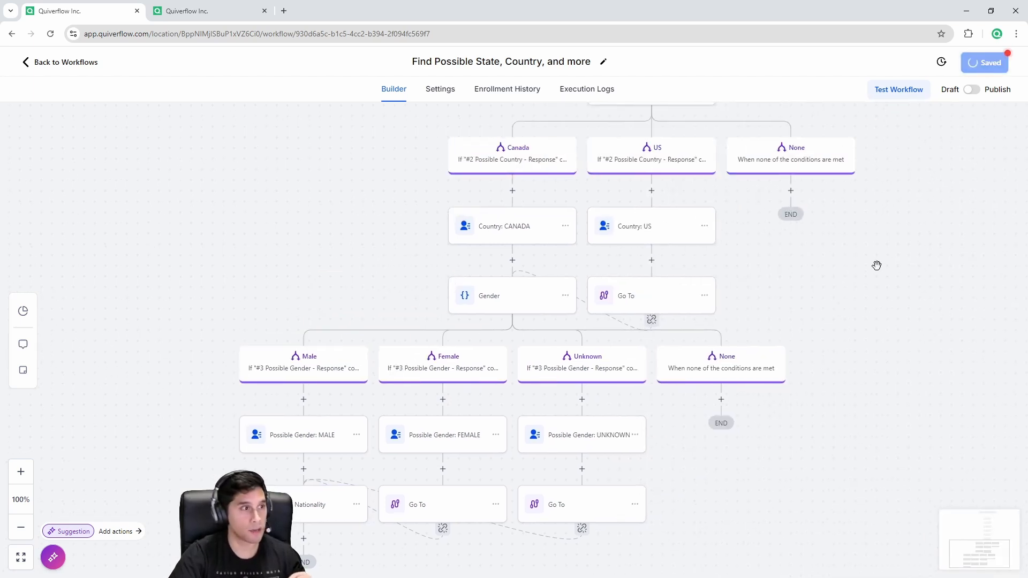
left_click_drag(856, 275, 782, 481)
left_click_drag(746, 264, 680, 468)
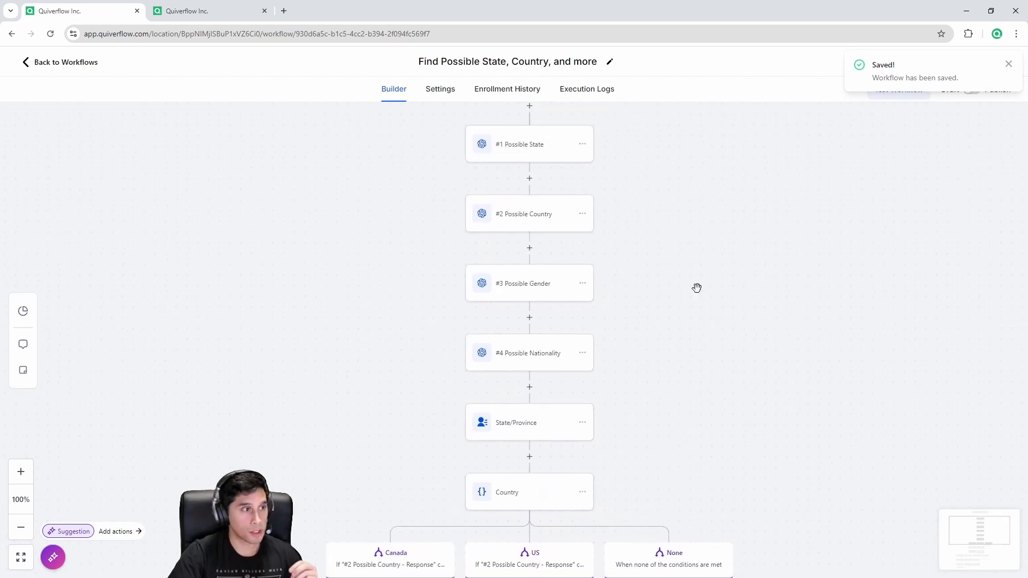
left_click_drag(698, 287, 686, 439)
left_click_drag(696, 393, 702, 301)
scroll(702, 301, "down", 9)
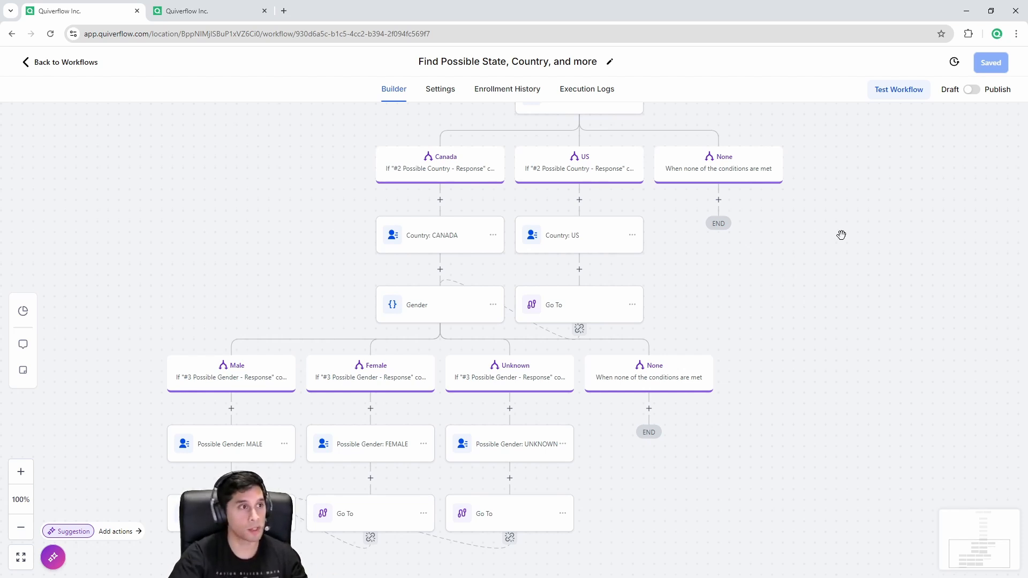
left_click(974, 92)
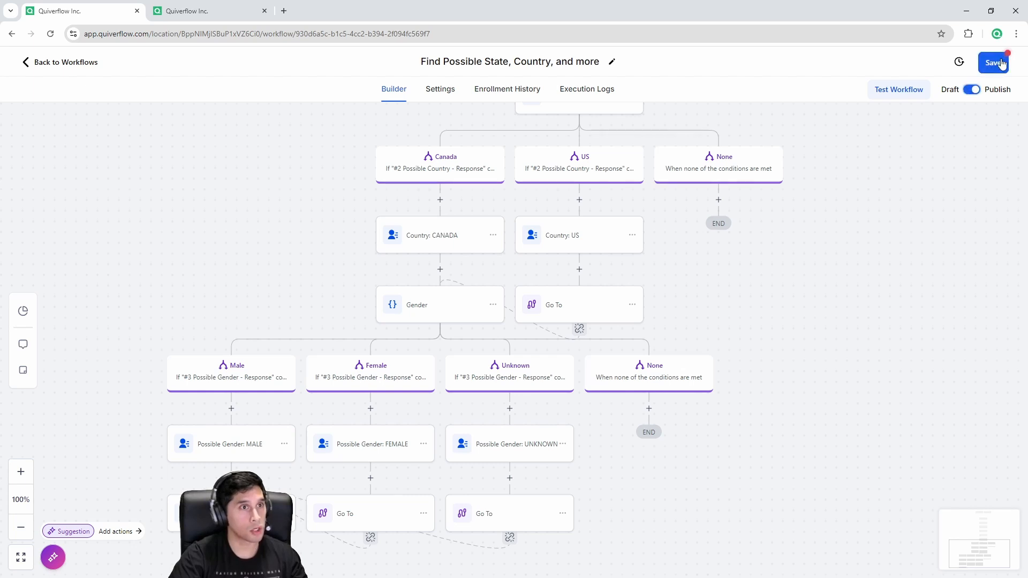
left_click(204, 8)
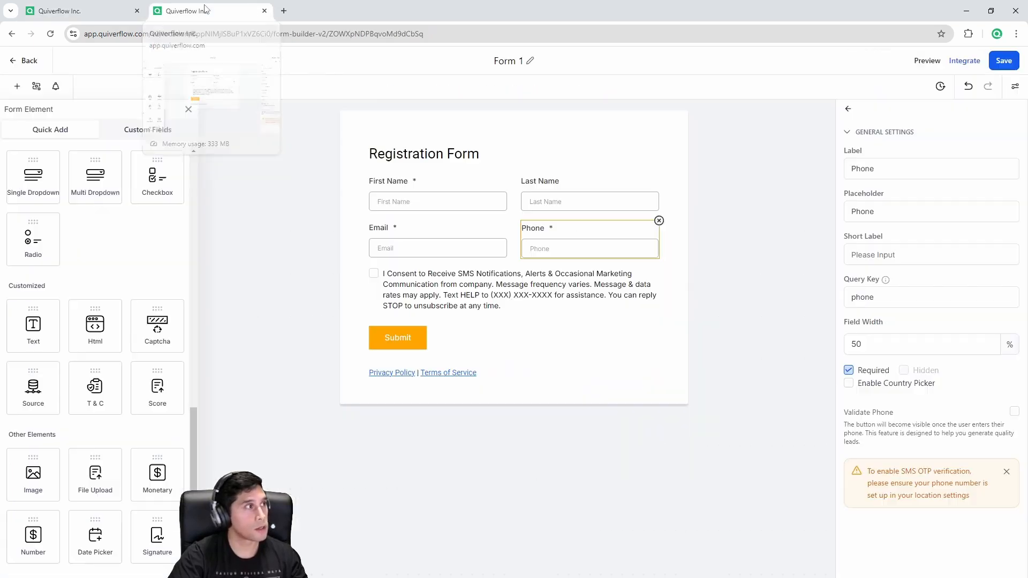
Step: Preview Form 1 and fill in the test contact's first and last name, e-mail and phone number
left_click(925, 62)
left_click(461, 140)
left_click(466, 169)
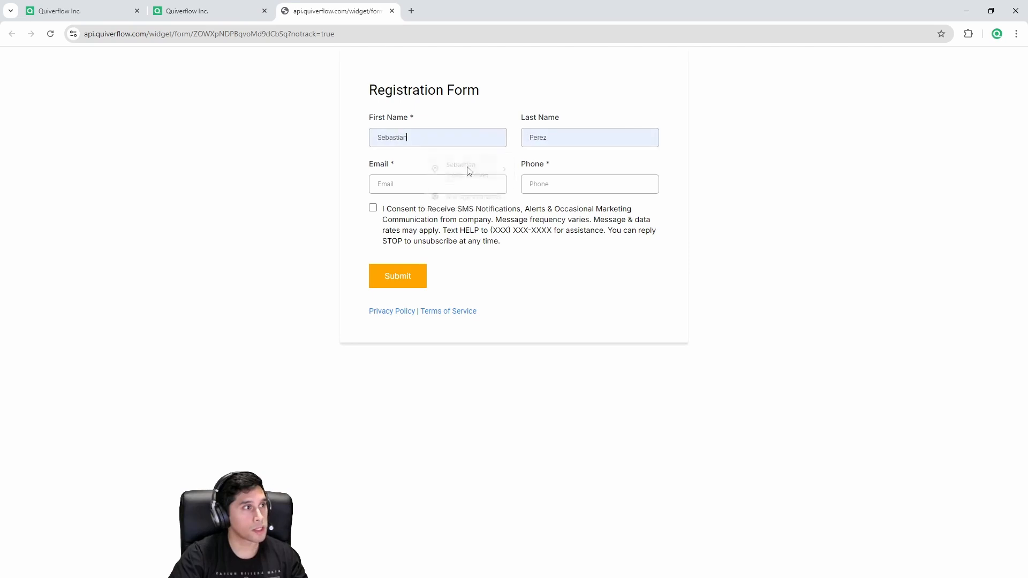
left_click(440, 184)
left_click(478, 209)
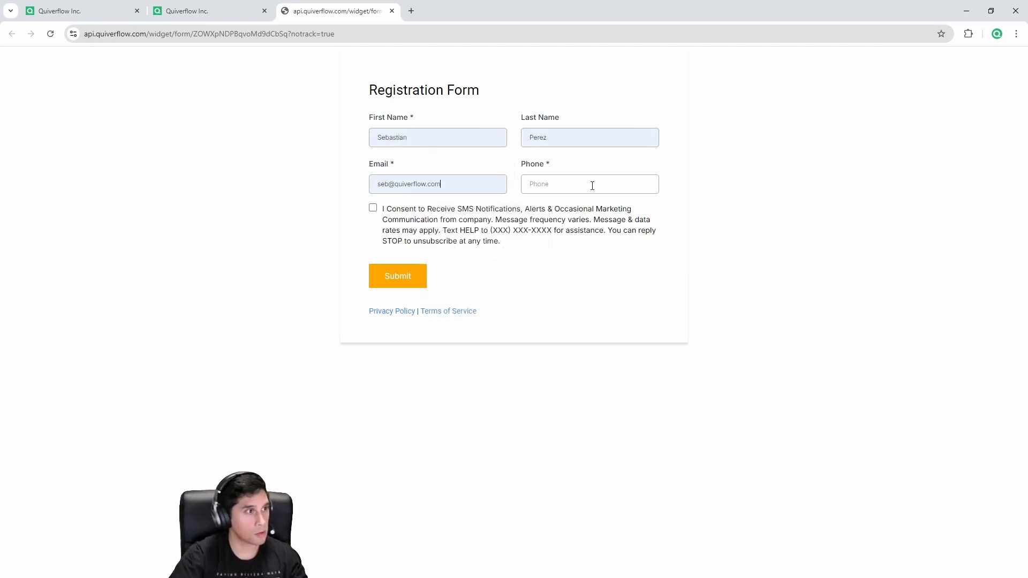
left_click(592, 186)
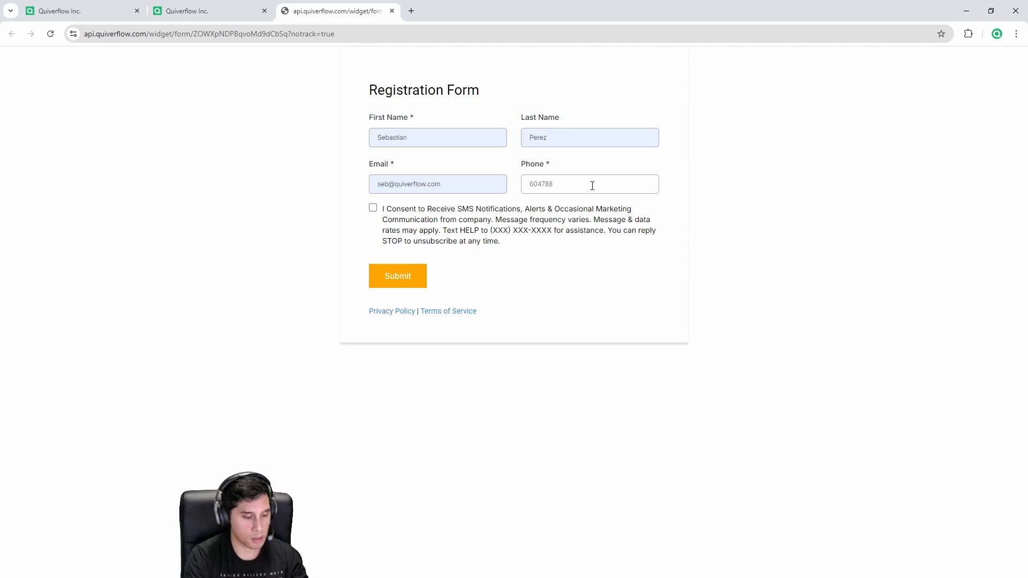
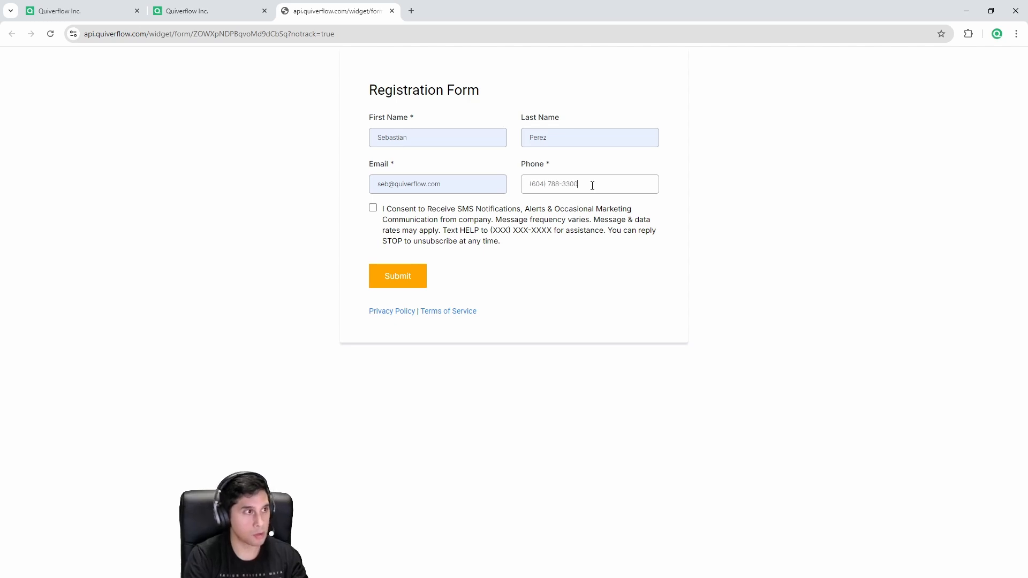
Step: Accept the SMS consent terms, submit the test registration, and go back to the form builder
left_click(374, 209)
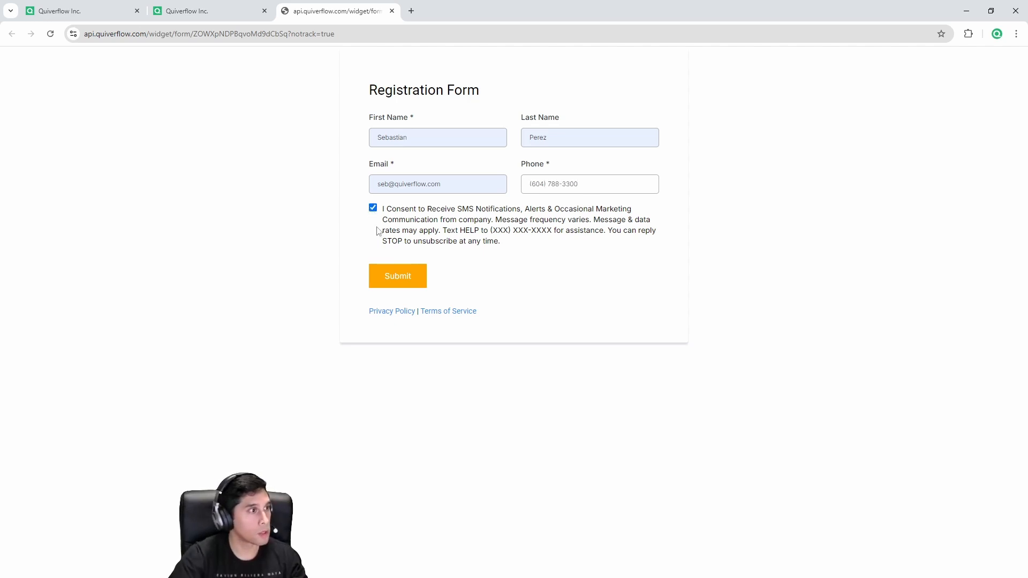
left_click(401, 278)
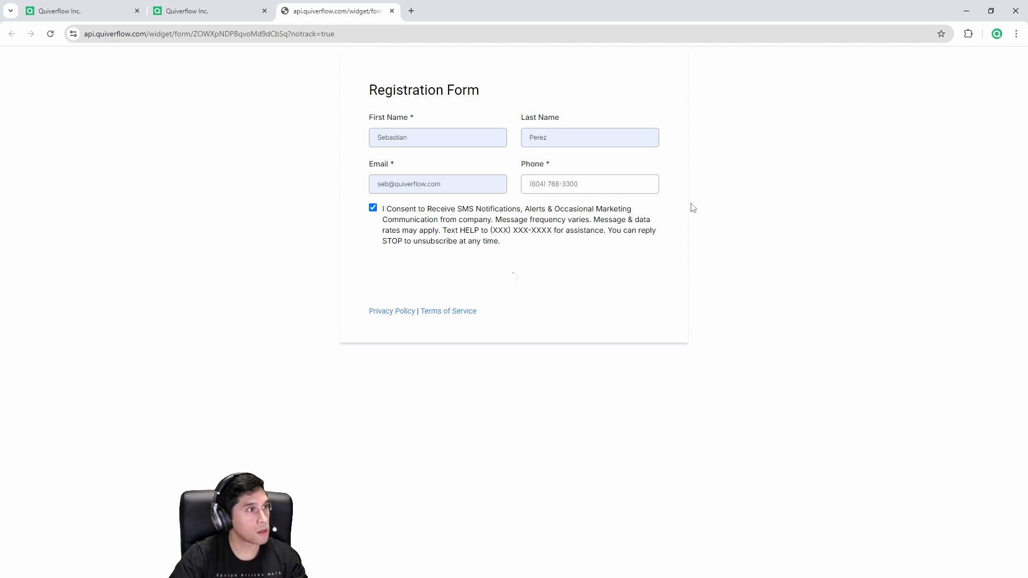
left_click(166, 3)
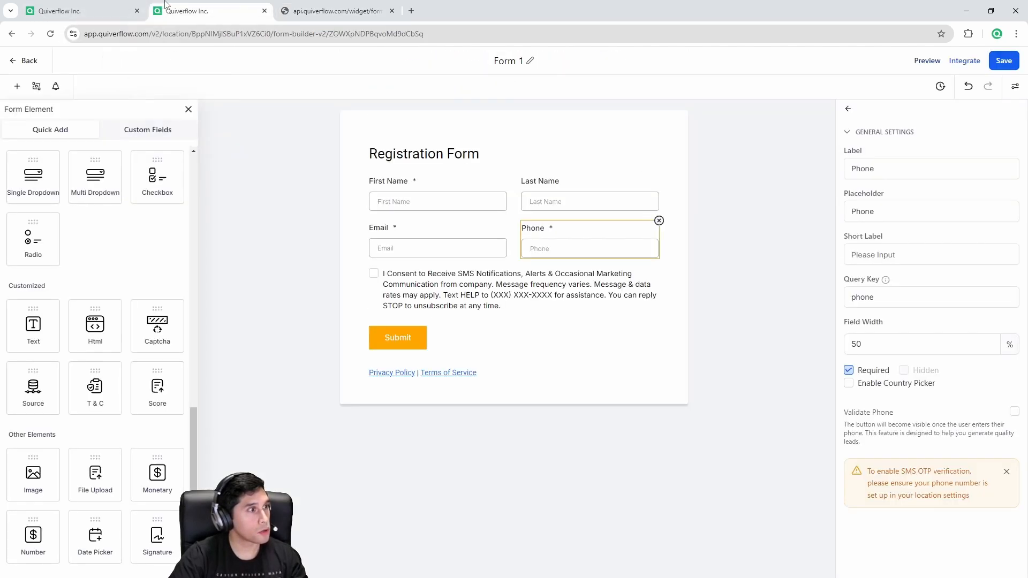
Step: Open the newly submitted contact's record from the contacts list
left_click(24, 63)
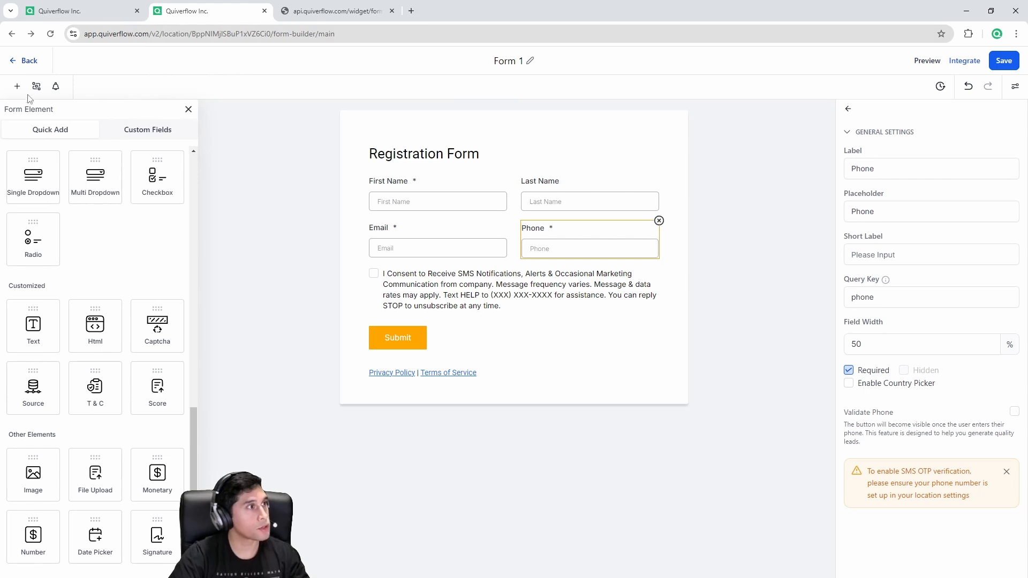
left_click(46, 216)
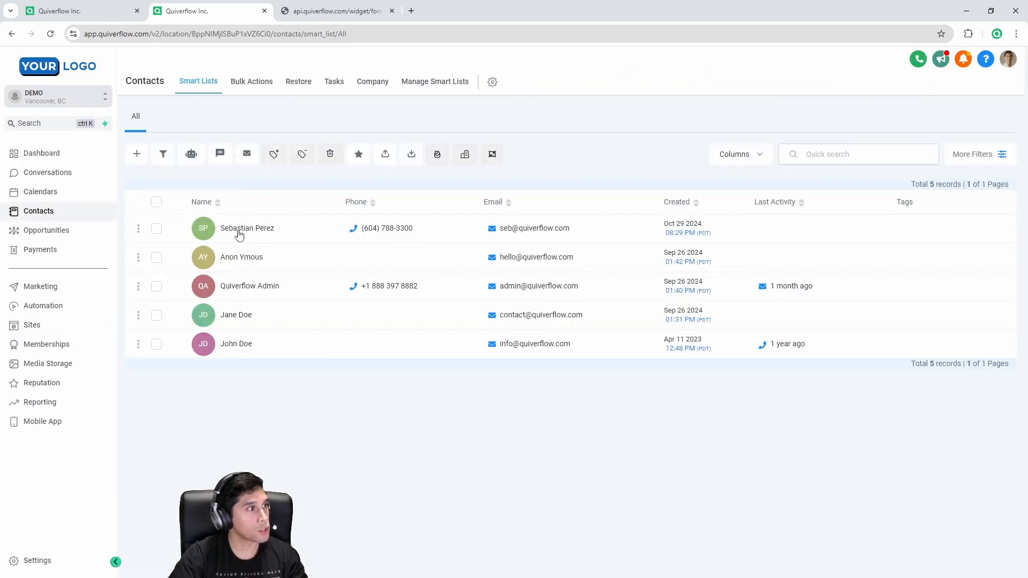
left_click(237, 231)
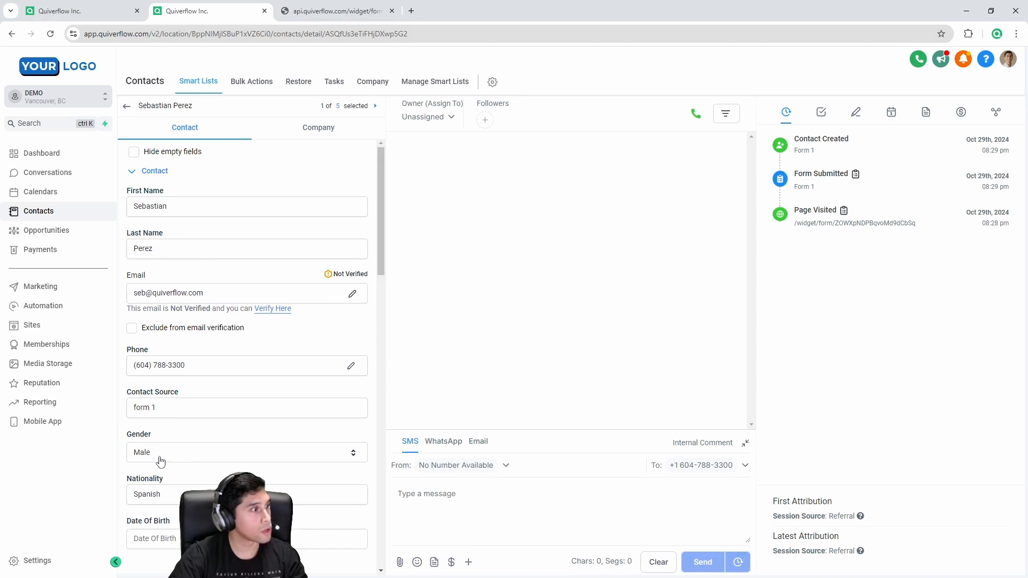
Step: Check the contact's Nationality, State (British Columbia) and Time Zone fields, then return to the workflow builder
left_click_drag(135, 437, 156, 441)
left_click_drag(173, 491, 130, 492)
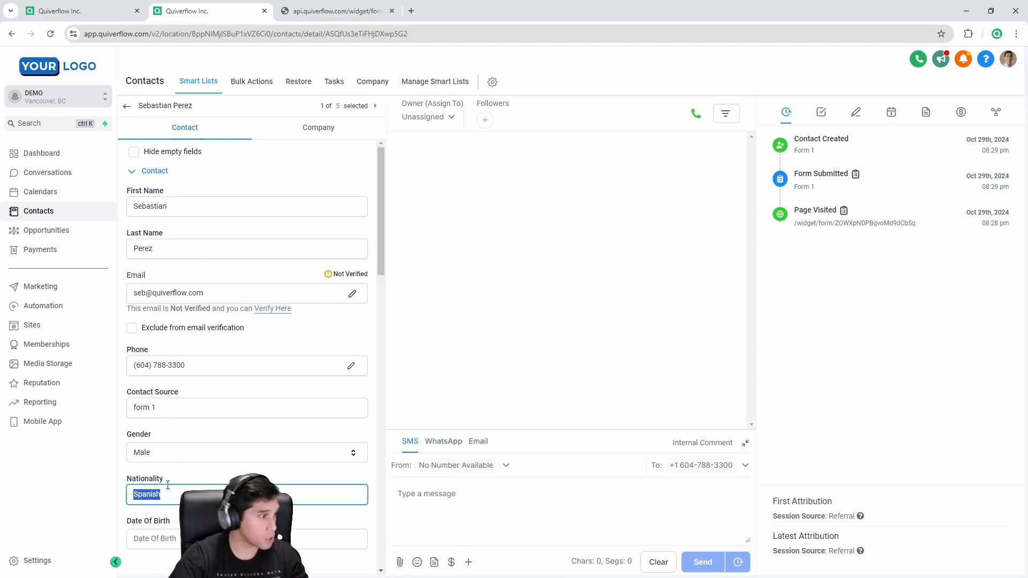
scroll(168, 485, "down", 6)
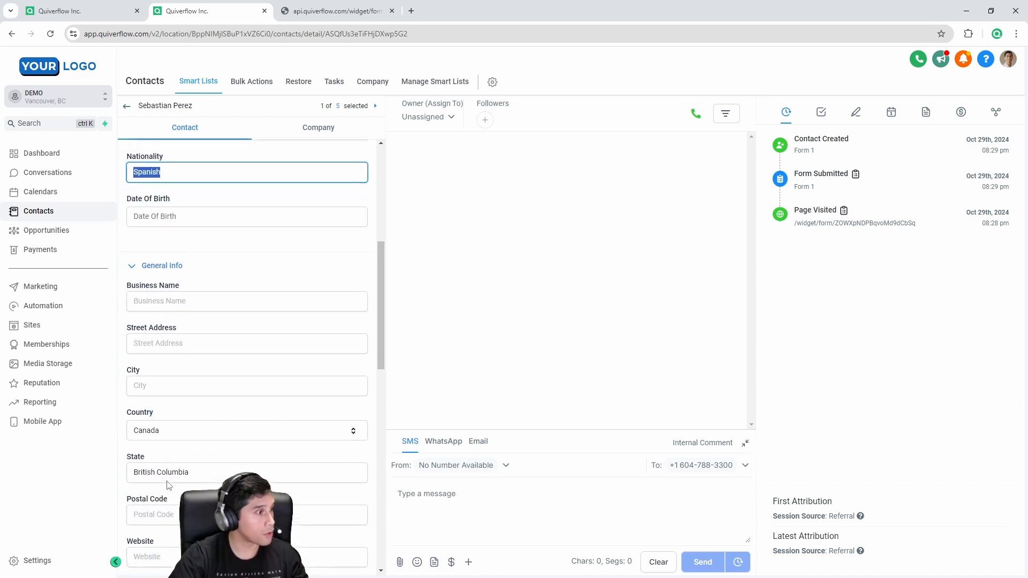
scroll(167, 485, "down", 1)
triple_click(192, 419)
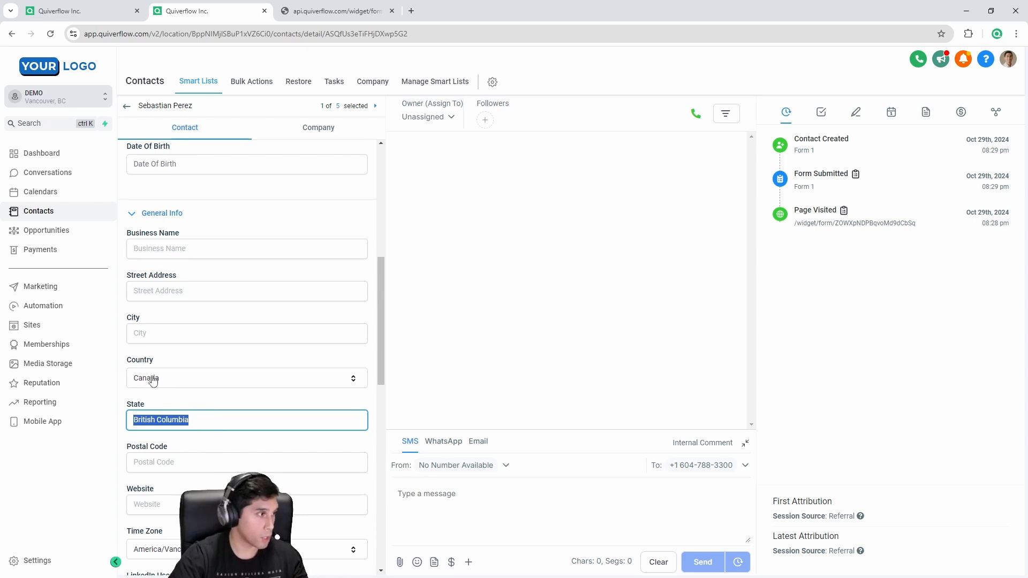
left_click(168, 363)
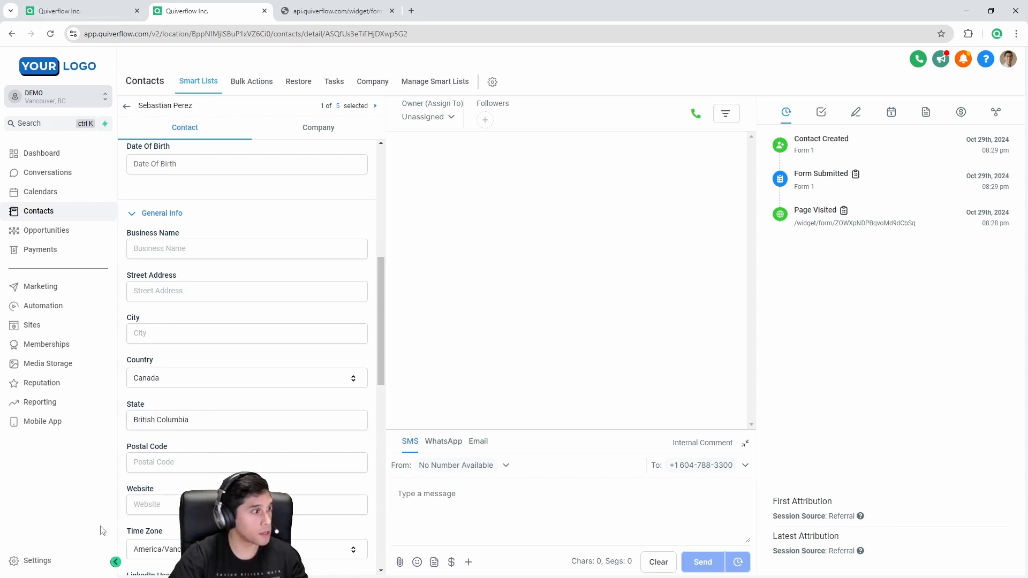
scroll(141, 454, "down", 2)
left_click_drag(133, 428, 179, 432)
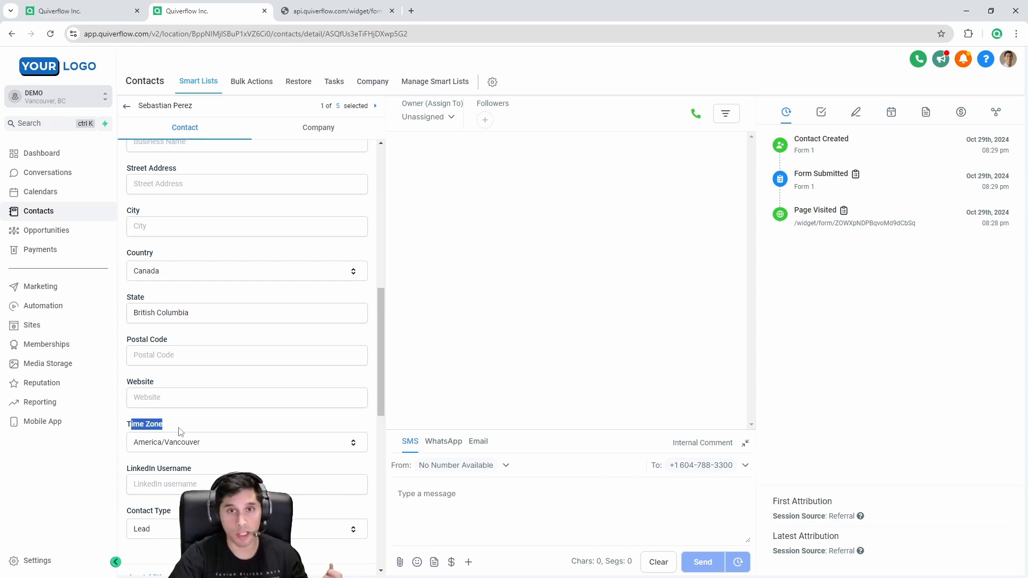
left_click(106, 8)
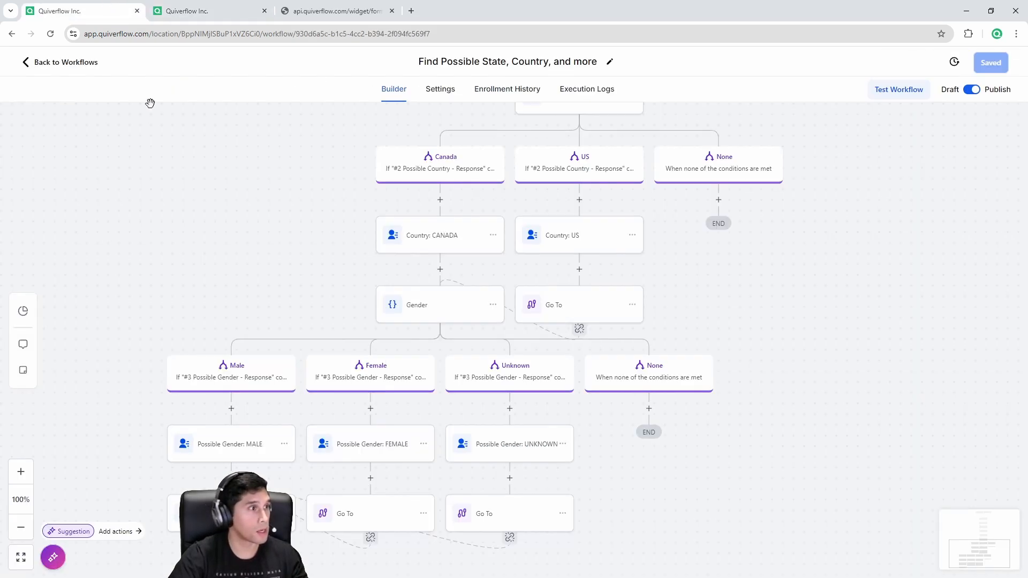
Step: Check the contact's enrollment time in Enrollment History, then view the workflow's Execution Logs
left_click(501, 100)
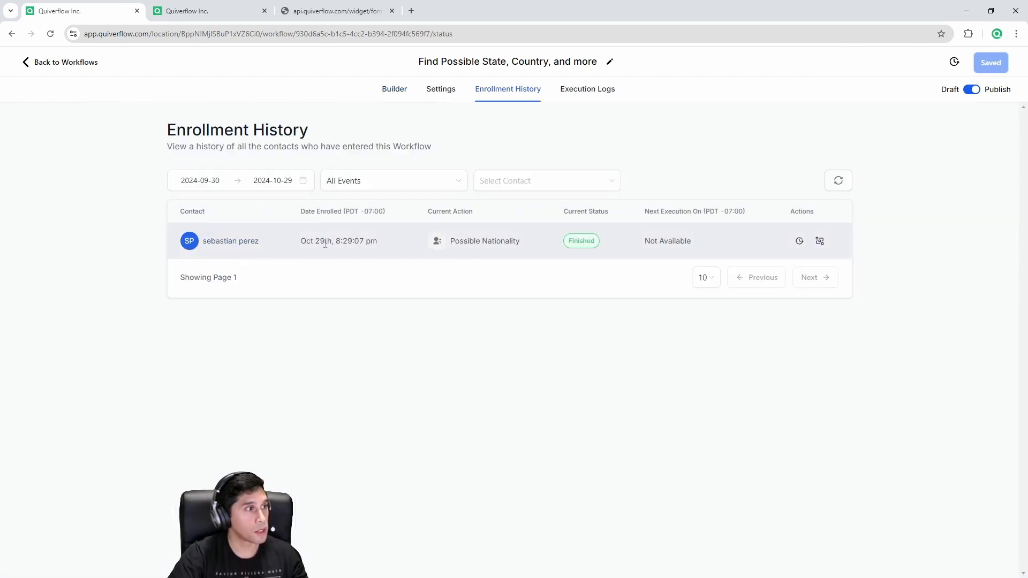
left_click_drag(320, 241, 371, 242)
left_click(589, 96)
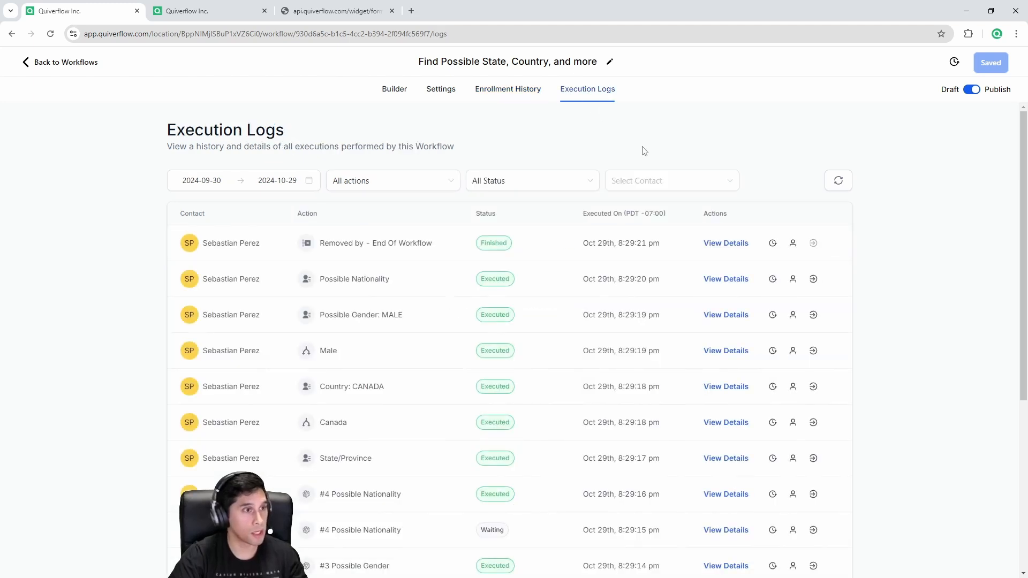
scroll(890, 381, "down", 5)
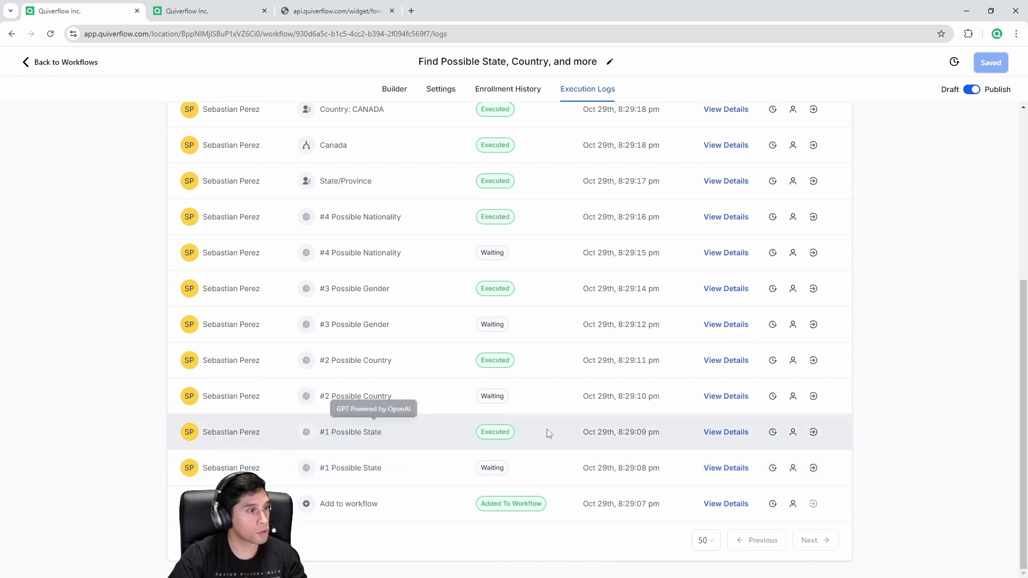
Step: Inspect the #1 Possible State and #2 Possible Country results: British Columbia and Canada
left_click(741, 435)
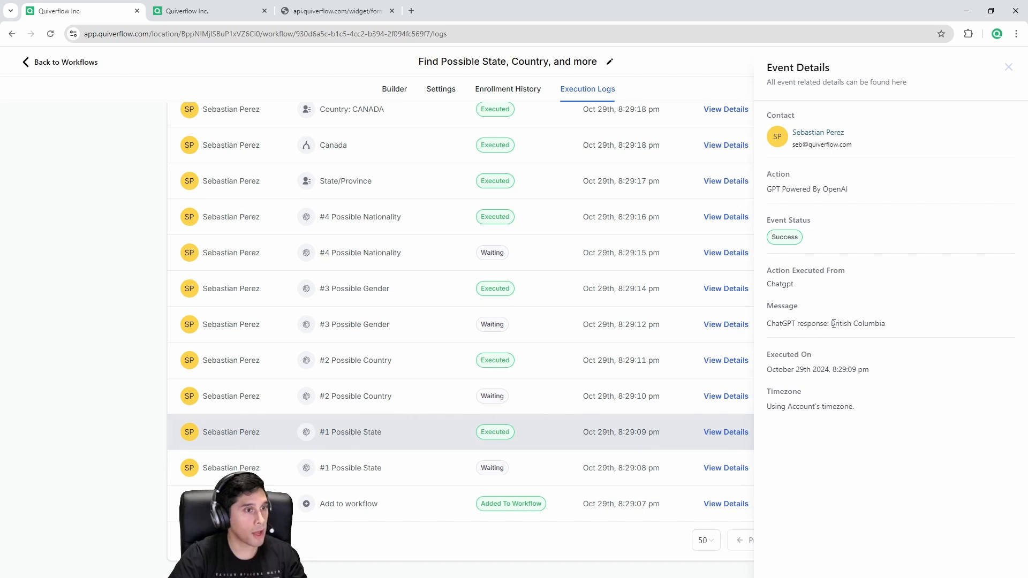
left_click_drag(831, 323, 895, 327)
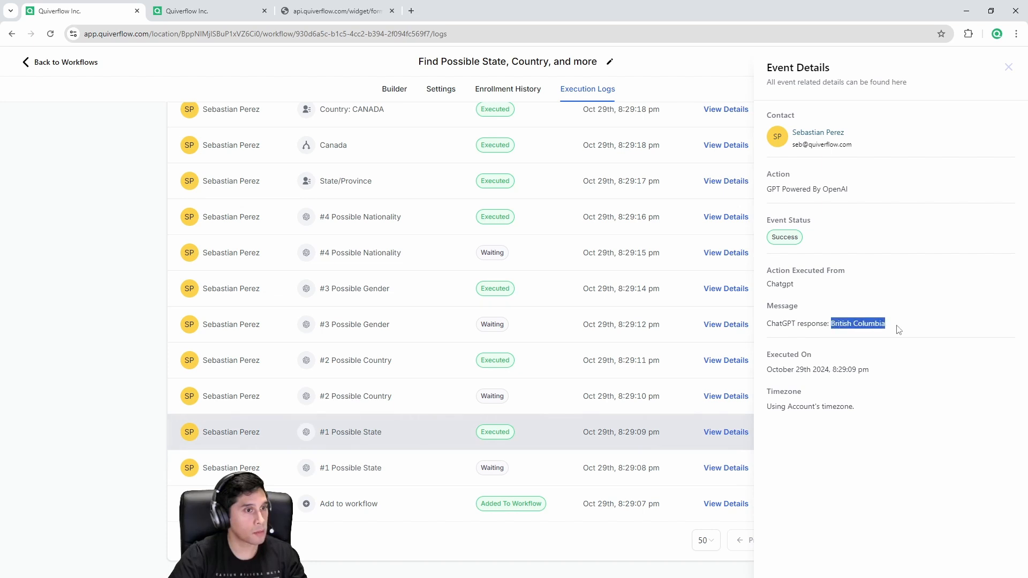
left_click(1010, 71)
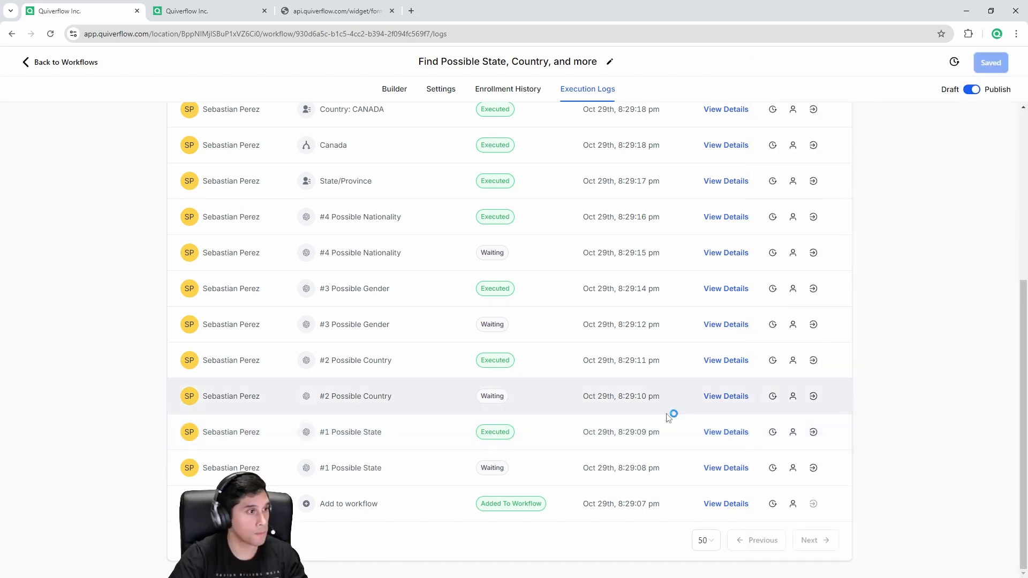
left_click(727, 362)
double_click(843, 323)
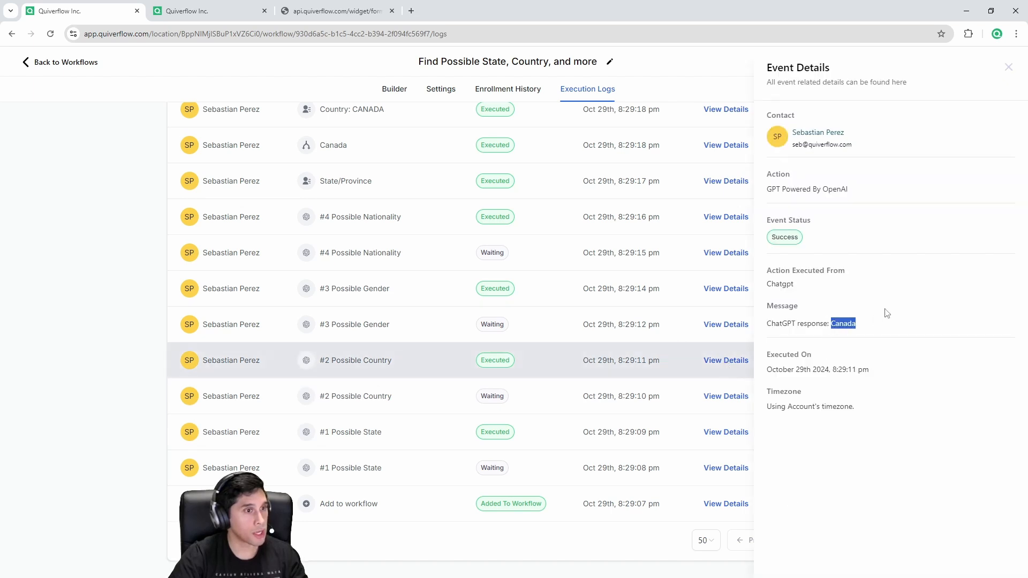
left_click(1009, 67)
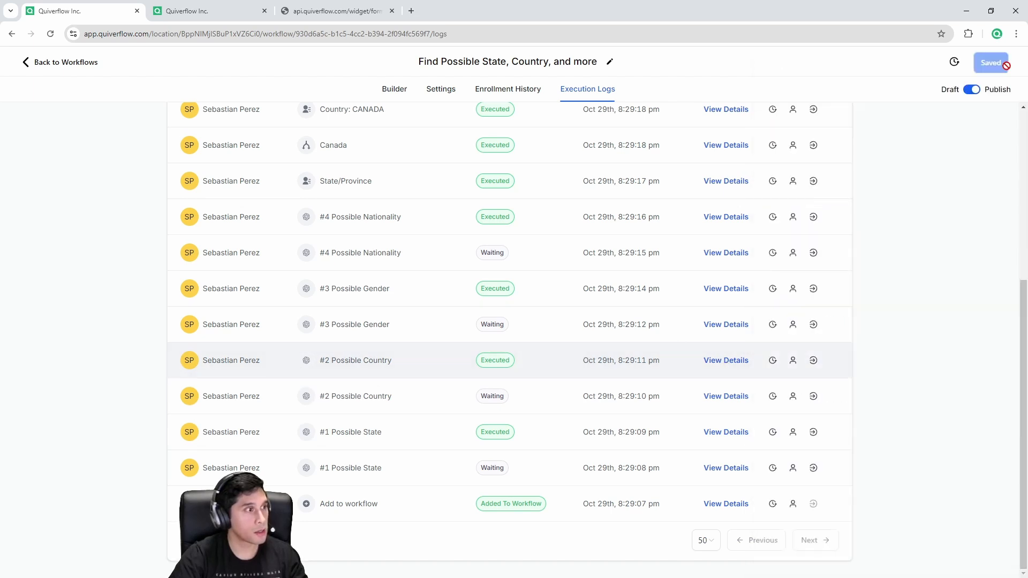
Step: Inspect the #3 Possible Gender and #4 Possible Nationality results: Male and Spanish
left_click(746, 290)
double_click(839, 324)
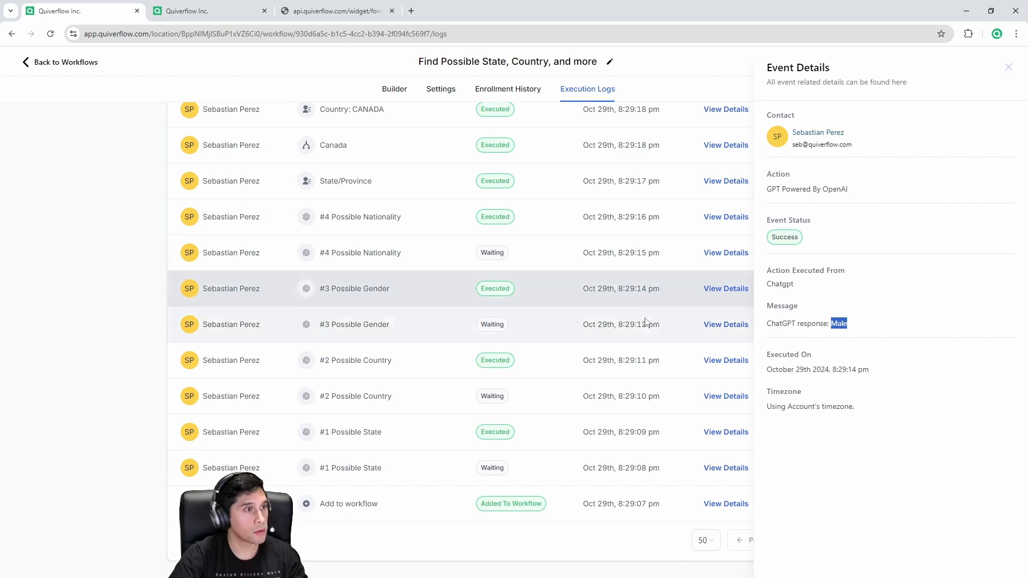
left_click(1008, 66)
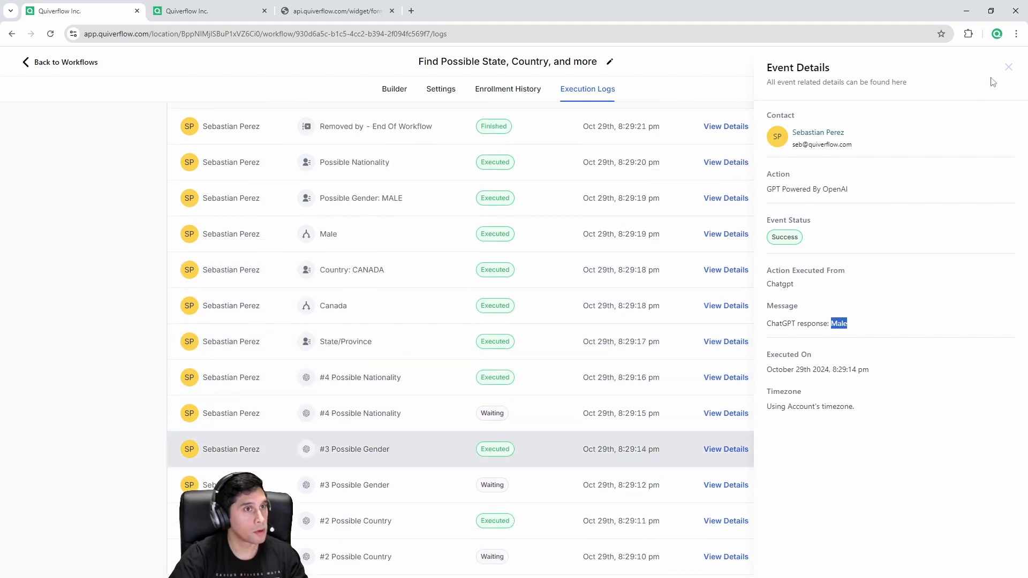
left_click(738, 379)
left_click_drag(831, 324, 877, 321)
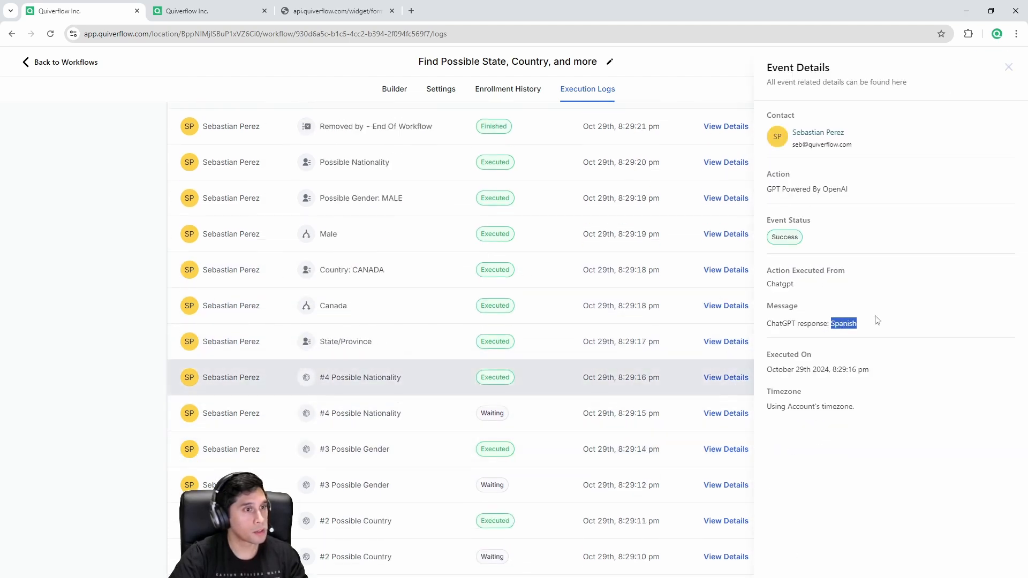
left_click(1008, 72)
left_click(203, 9)
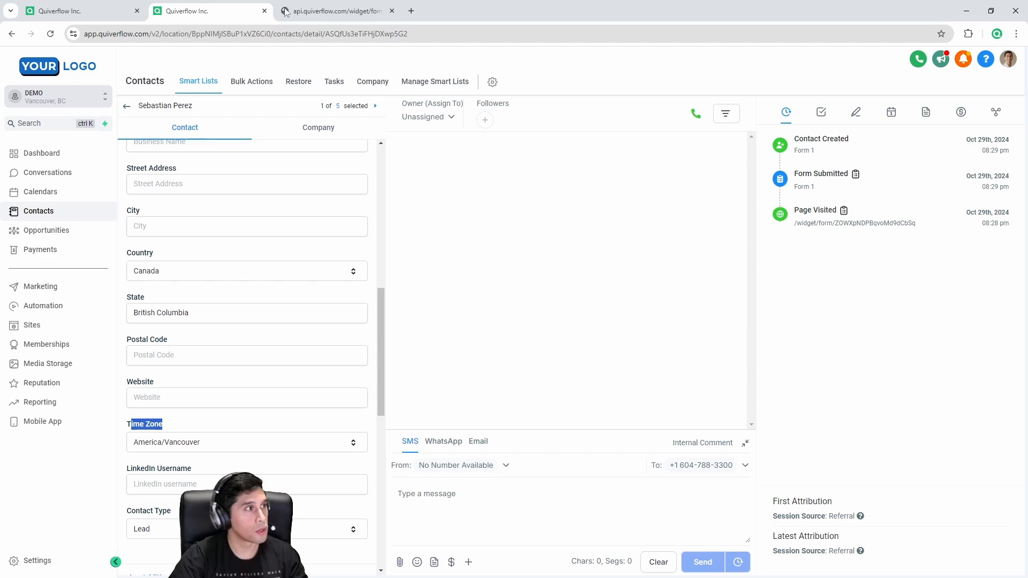
Step: Open the workflow builder, then confirm the contact's Nationality reads Spanish and Gender stays Male
left_click(80, 11)
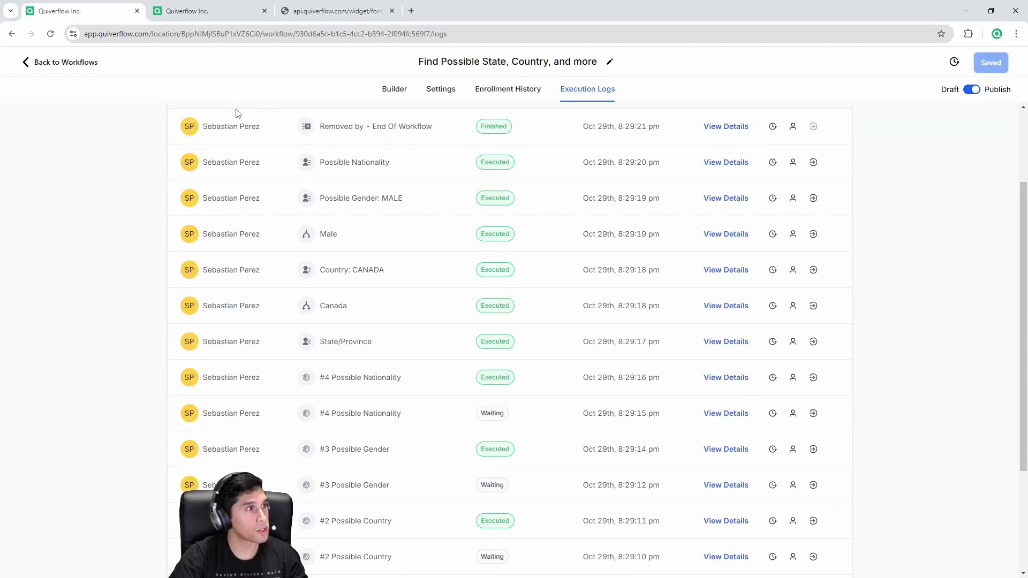
left_click(386, 91)
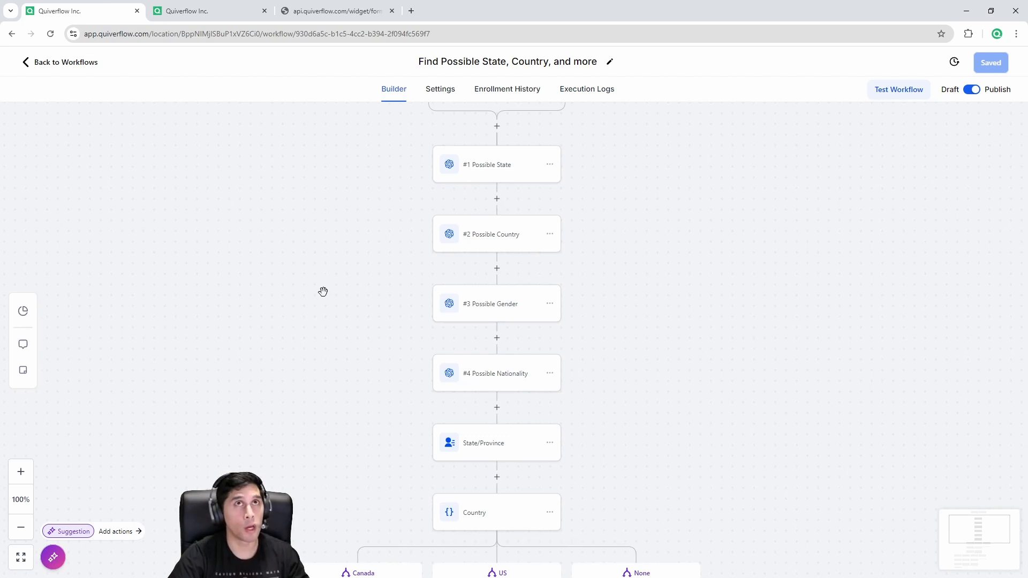
left_click(249, 8)
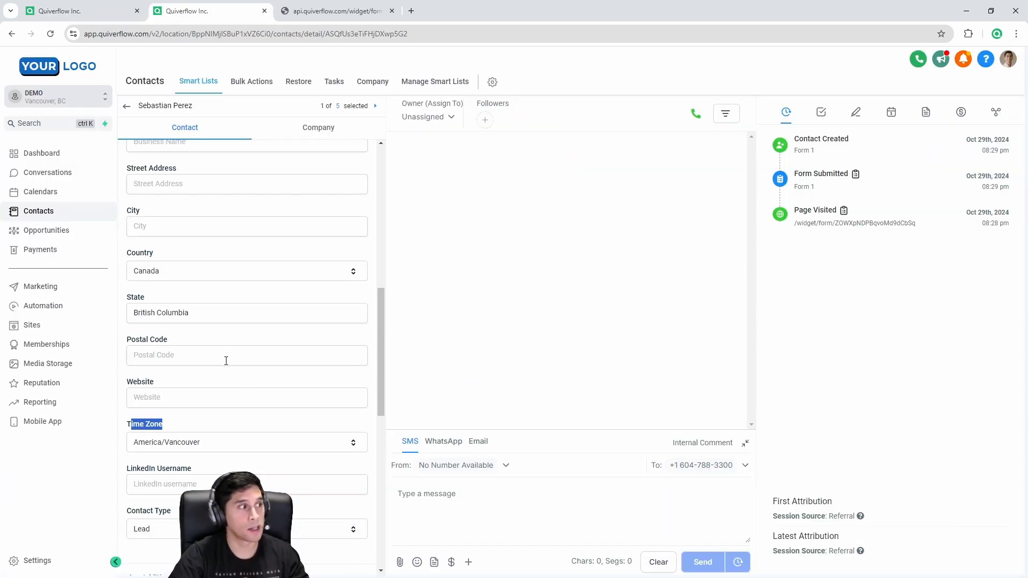
scroll(225, 360, "up", 5)
left_click(184, 278)
left_click_drag(184, 277, 161, 259)
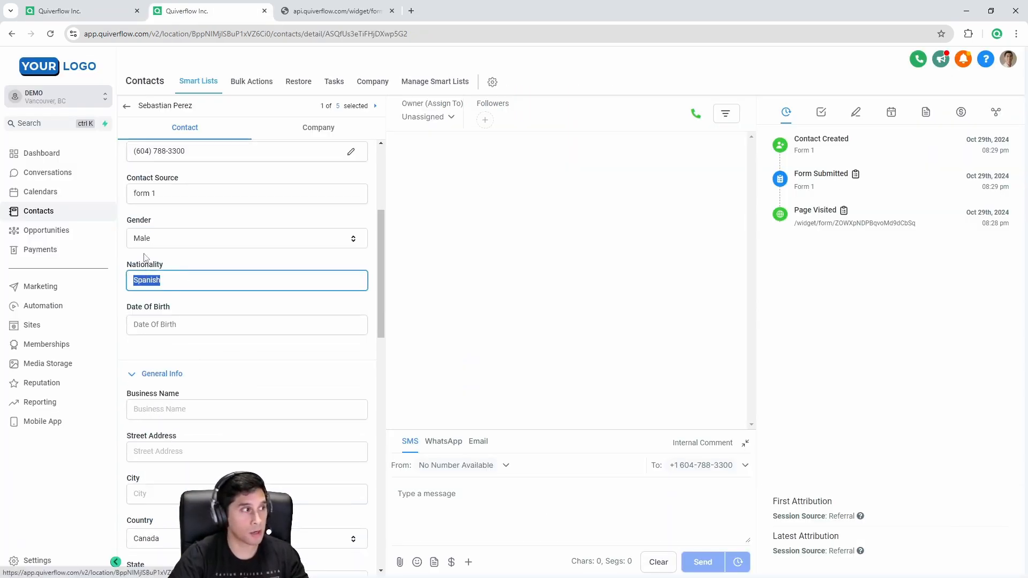
left_click(156, 240)
left_click(160, 226)
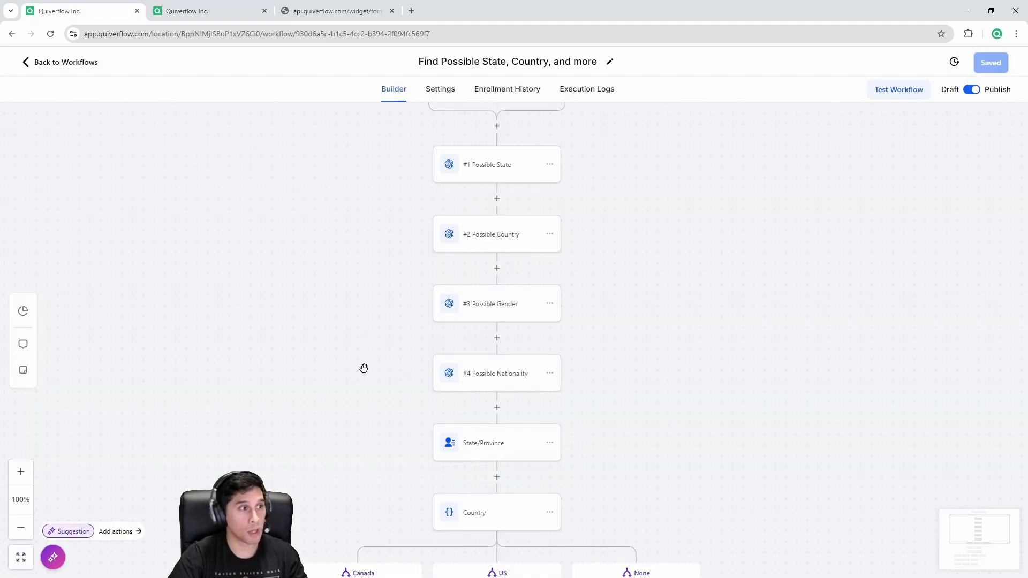
Step: Pan the workflow canvas across its Gender and Country branches
scroll(365, 369, "down", 3)
scroll(342, 390, "down", 3)
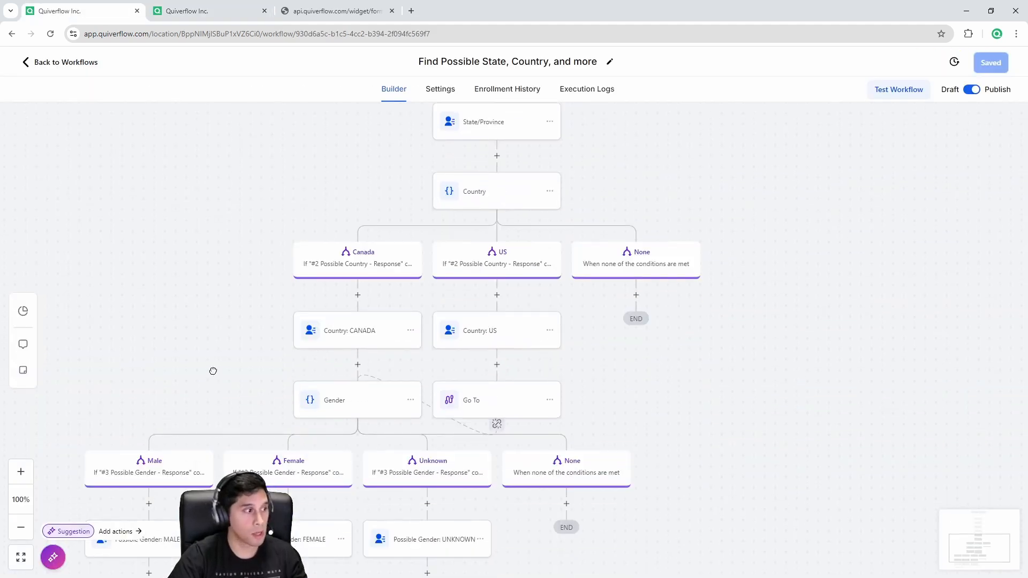
left_click_drag(213, 369, 315, 213)
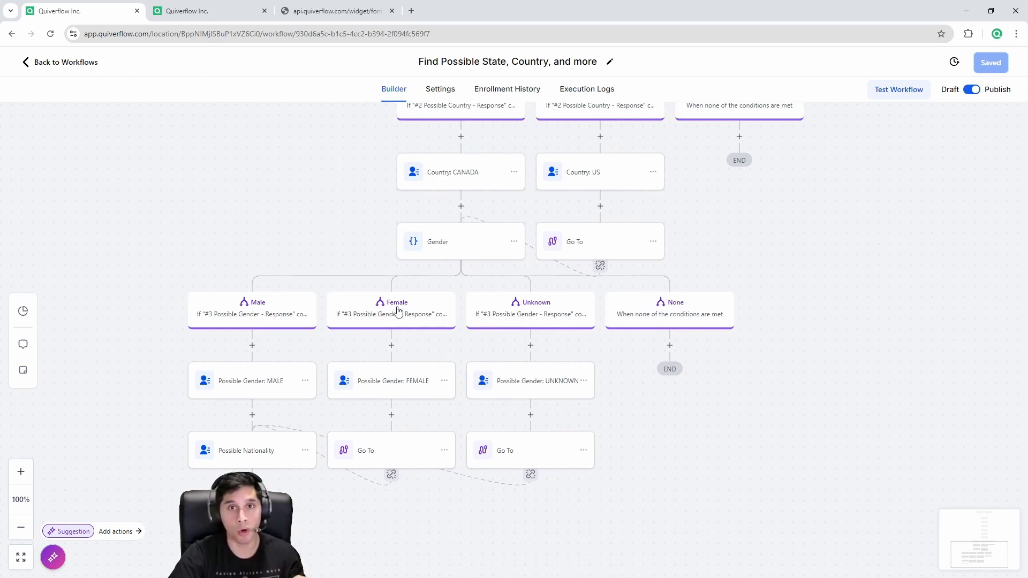
left_click_drag(340, 246, 307, 379)
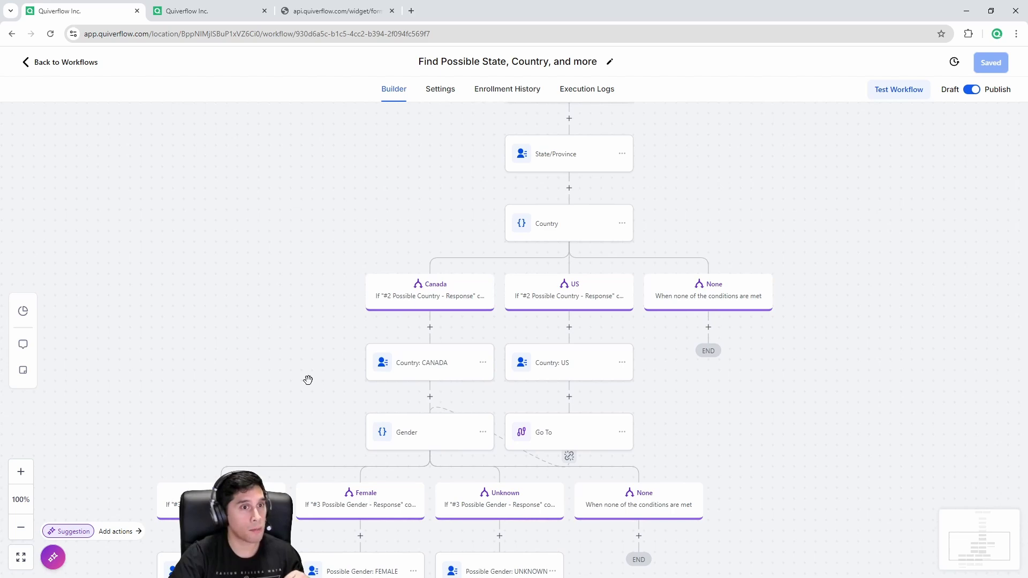